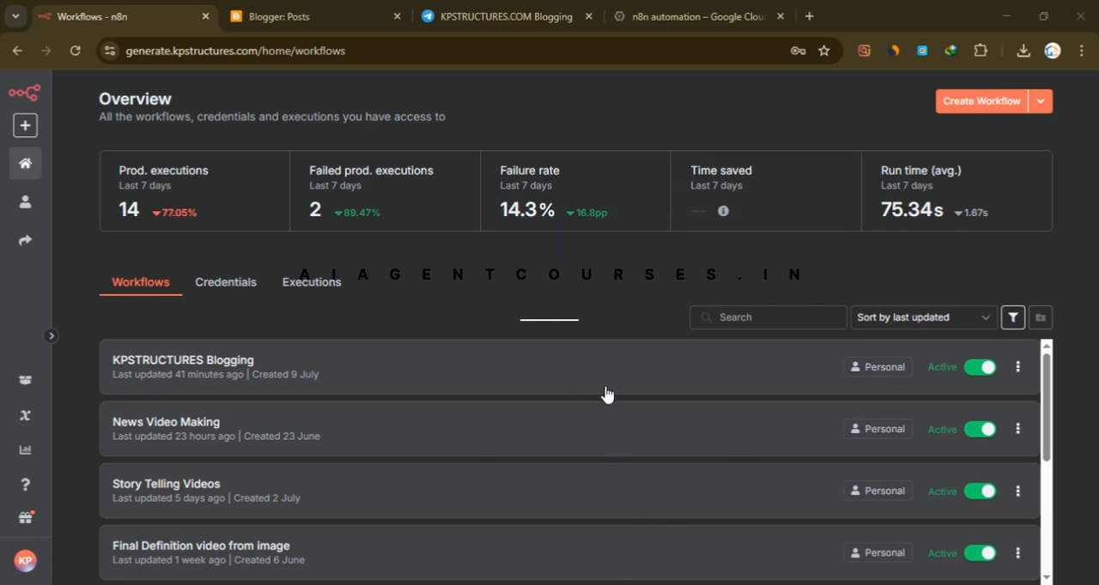
- Switch to Blogger and look through the blog's list of published posts
{"action": "left_click", "coordinate": [312, 11]}
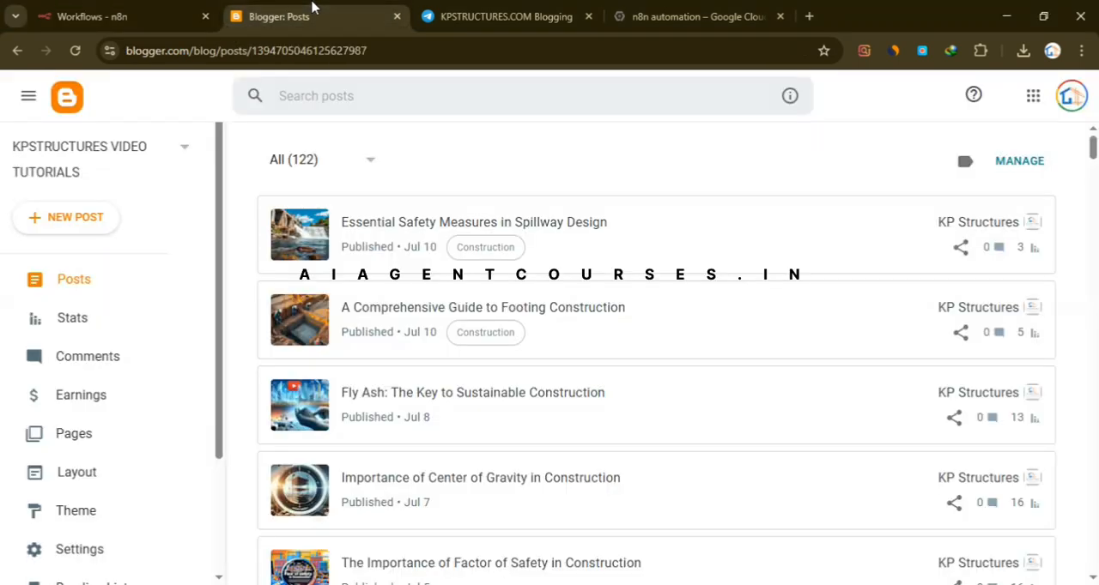
{"action": "scroll", "coordinate": [648, 283], "scroll_direction": "down", "scroll_amount": 2}
{"action": "scroll", "coordinate": [650, 284], "scroll_direction": "up", "scroll_amount": 2}
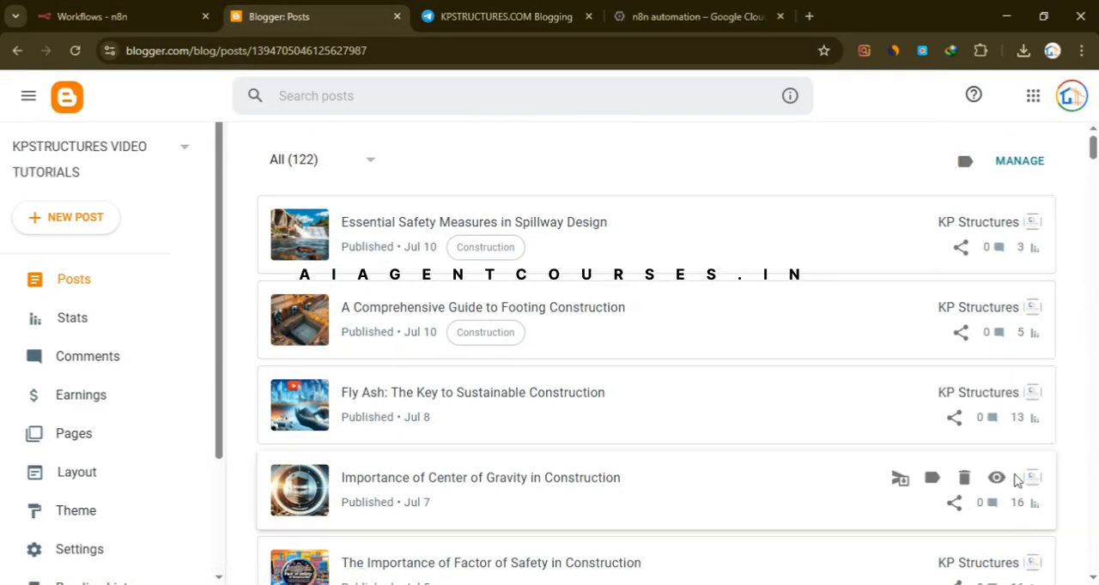
{"action": "scroll", "coordinate": [790, 404], "scroll_direction": "down", "scroll_amount": 2}
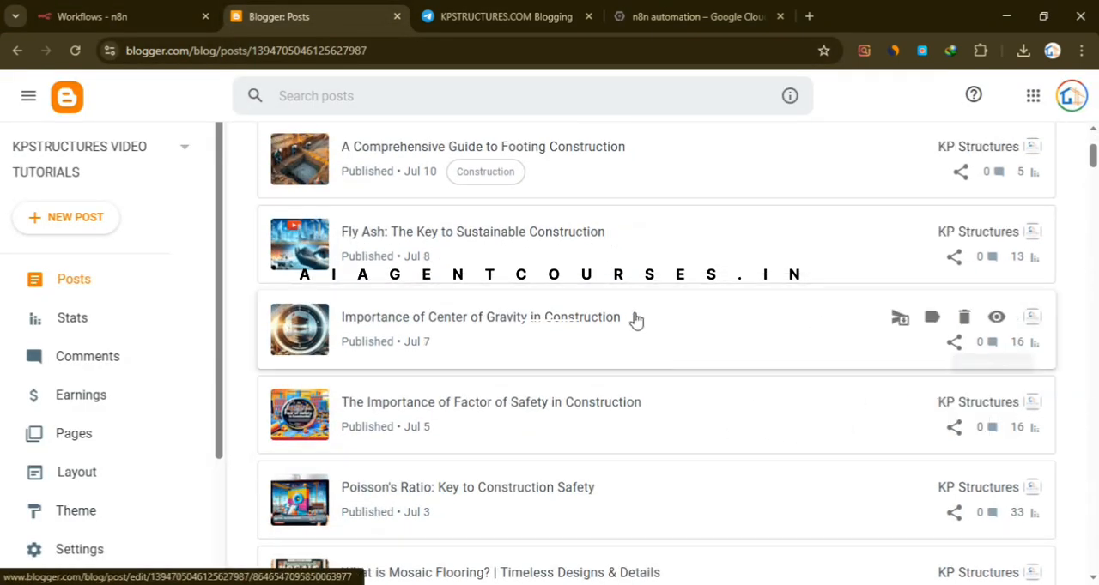
{"action": "scroll", "coordinate": [566, 392], "scroll_direction": "down", "scroll_amount": 1}
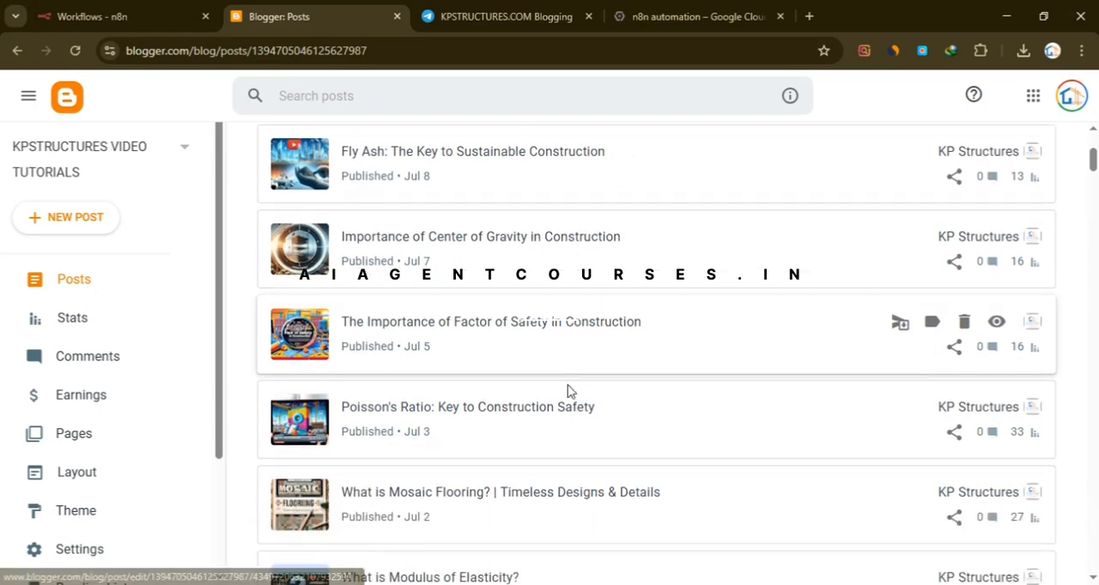
{"action": "scroll", "coordinate": [898, 326], "scroll_direction": "down", "scroll_amount": 1}
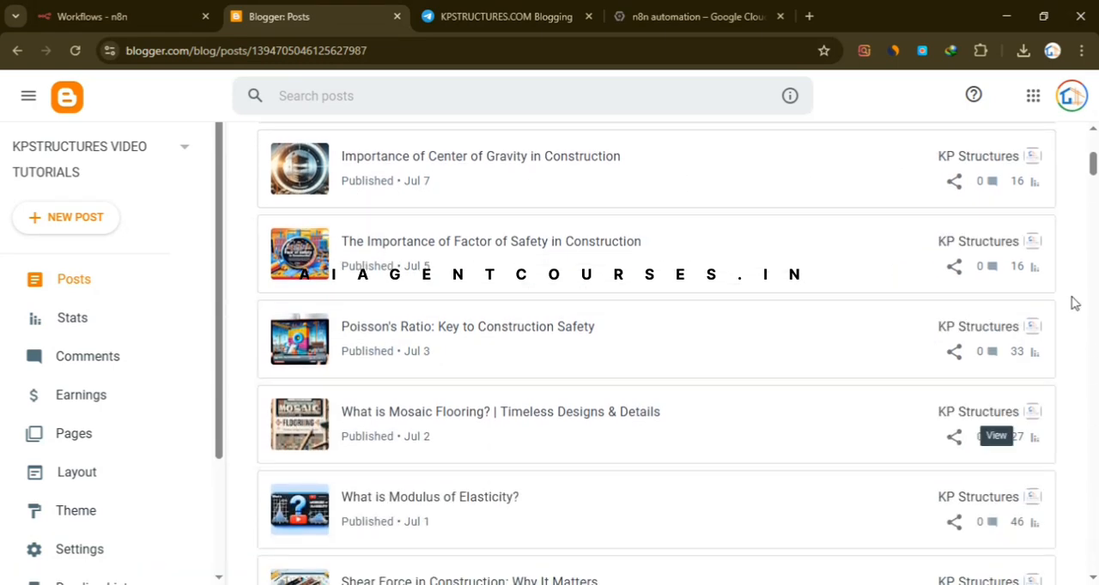
{"action": "scroll", "coordinate": [841, 404], "scroll_direction": "up", "scroll_amount": 2}
- Check the blog's view statistics for today and this month, and return to the posts list
{"action": "left_click", "coordinate": [69, 319]}
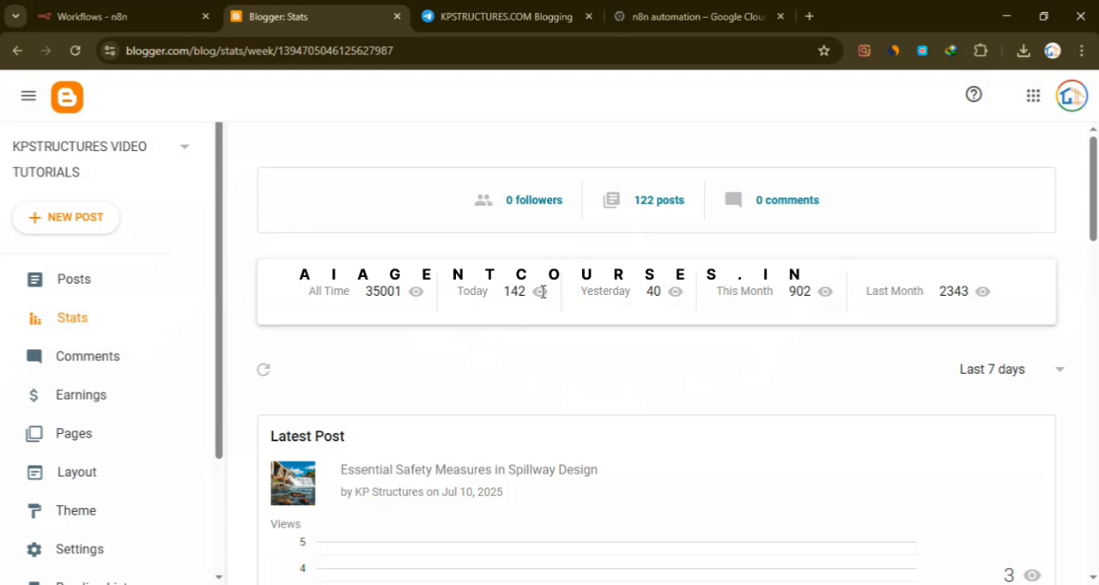
{"action": "left_click_drag", "start_coordinate": [502, 301], "coordinate": [526, 303]}
{"action": "left_click", "coordinate": [533, 318]}
{"action": "double_click", "coordinate": [795, 293]}
{"action": "left_click", "coordinate": [818, 331]}
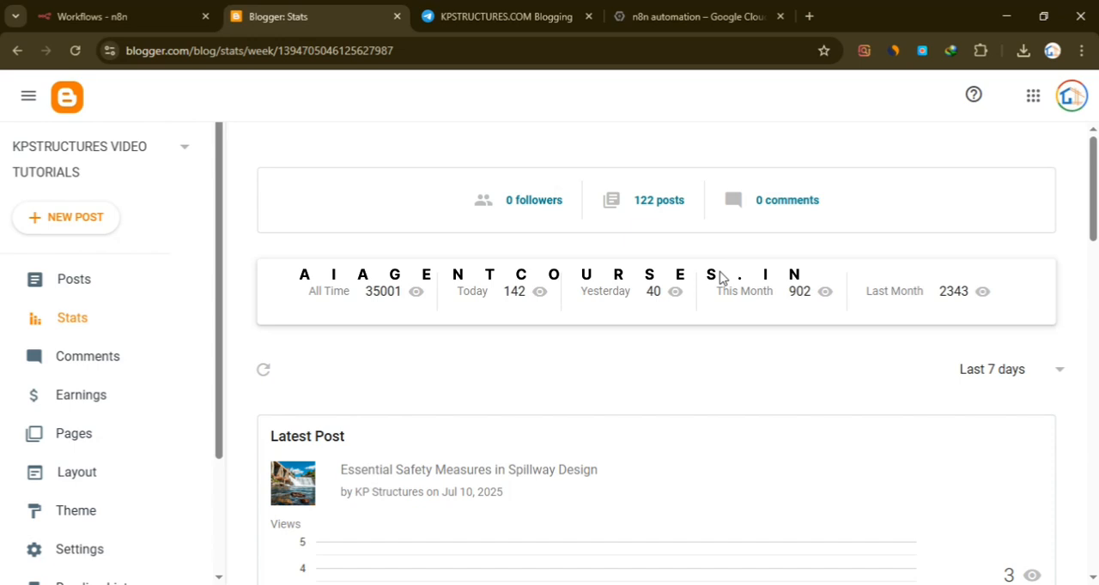
{"action": "left_click", "coordinate": [127, 289]}
- Switch to n8n and open the KPSTRUCTURES Blogging workflow with its main node groups in view
{"action": "left_click", "coordinate": [86, 16]}
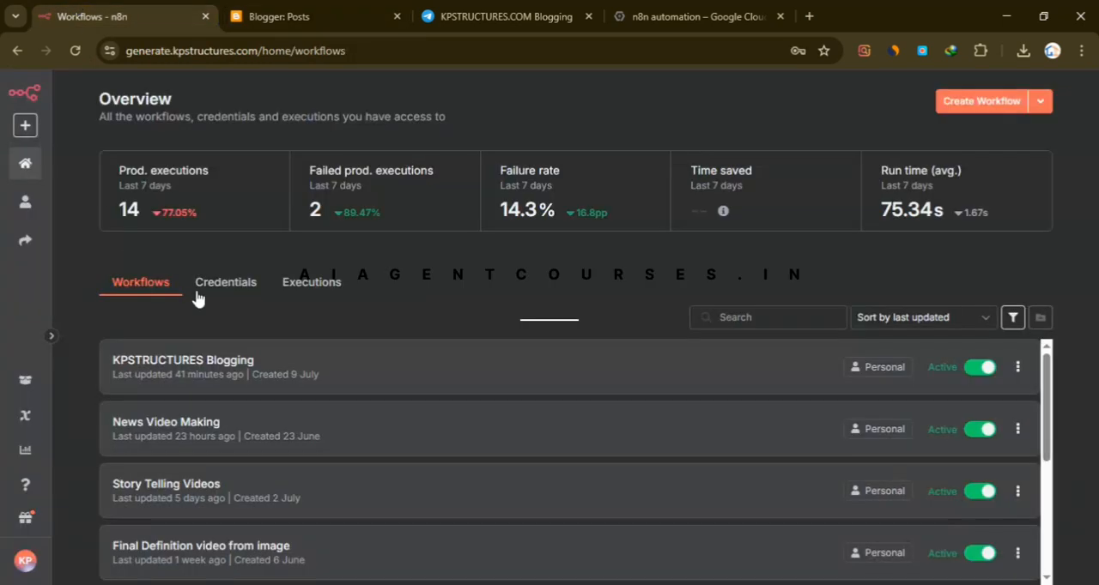
{"action": "left_click", "coordinate": [369, 379]}
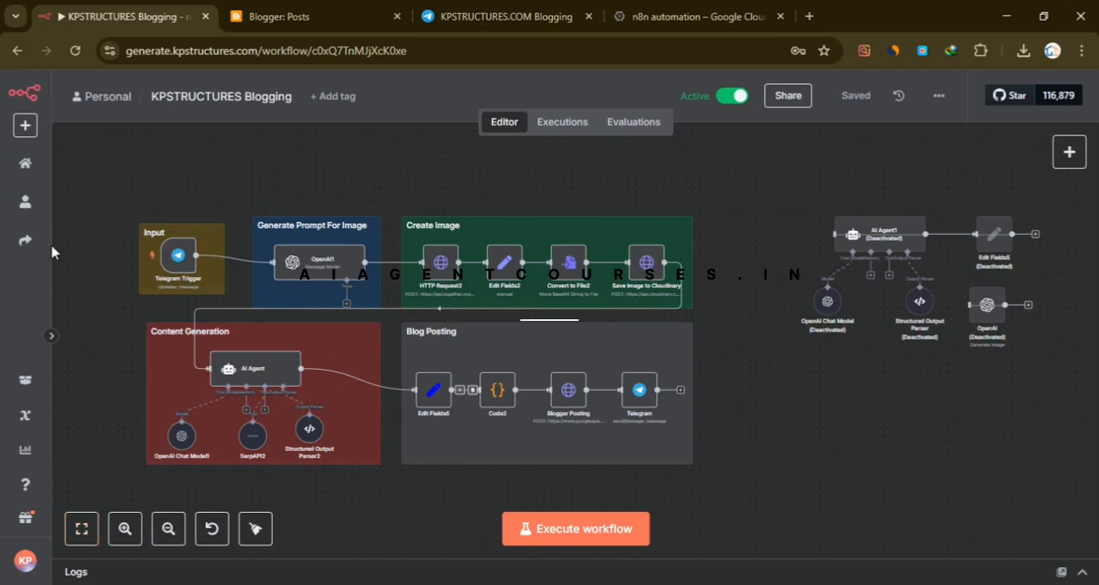
{"action": "scroll", "coordinate": [159, 283], "scroll_direction": "up", "scroll_amount": 5}
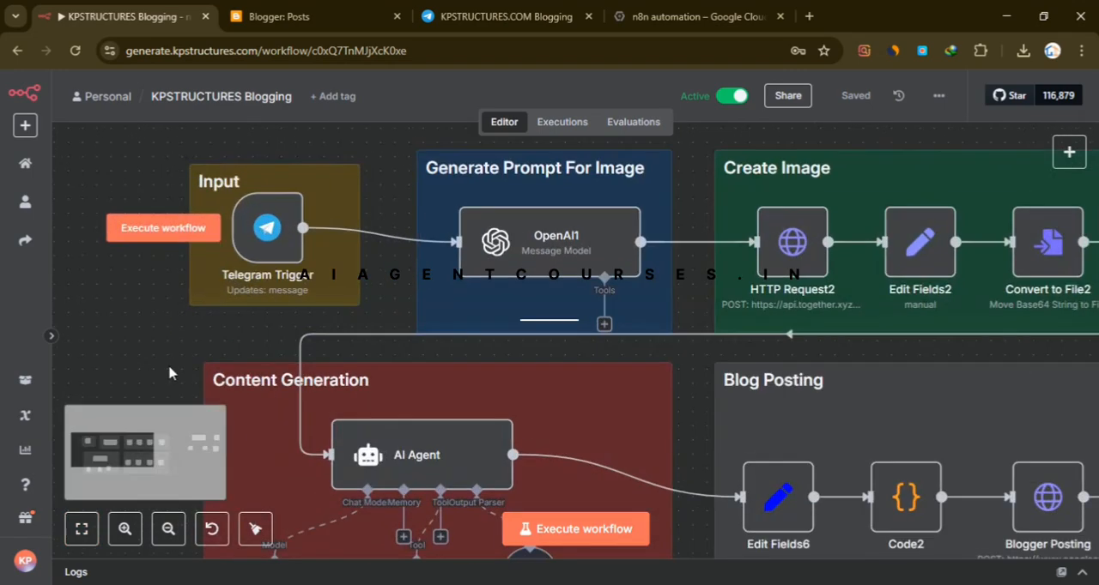
{"action": "left_click", "coordinate": [170, 530]}
{"action": "scroll", "coordinate": [650, 441], "scroll_direction": "down", "scroll_amount": 2}
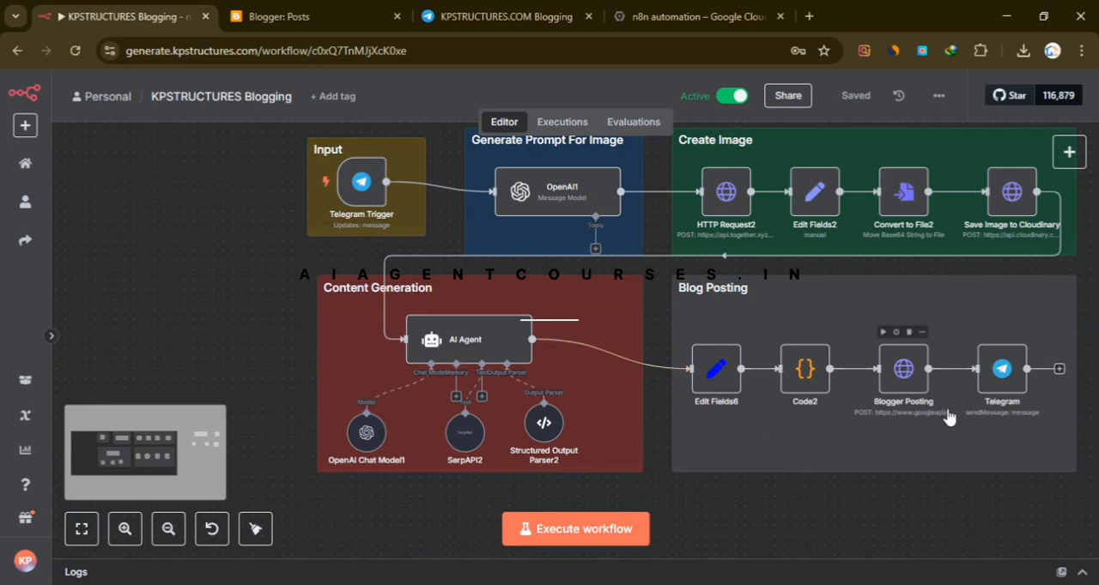
- Deactivate the KPSTRUCTURES Blogging workflow and start a manual test execution
{"action": "left_click", "coordinate": [723, 101]}
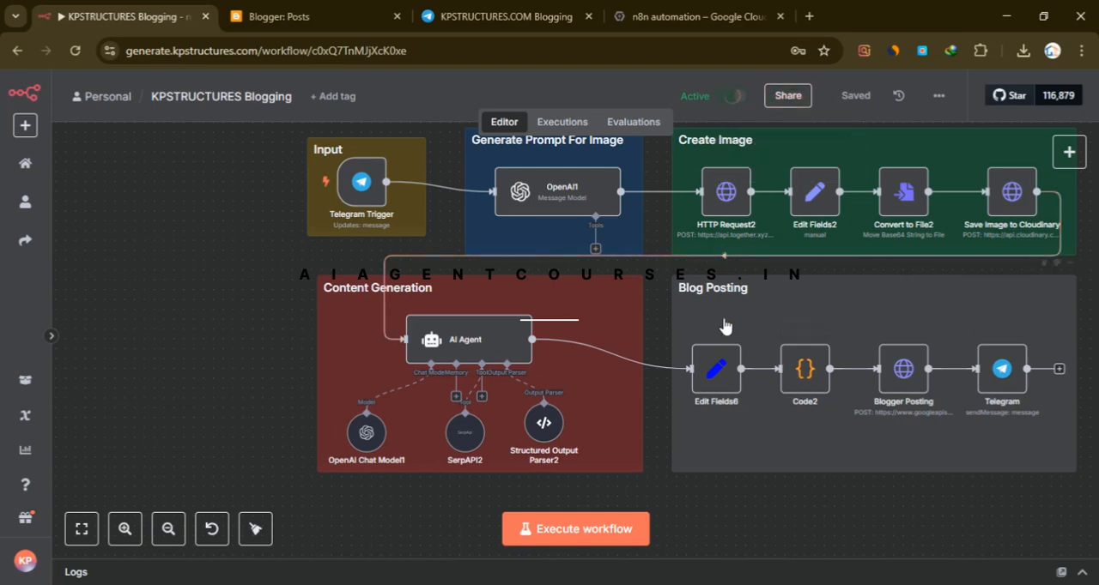
{"action": "mouse_move", "coordinate": [710, 255]}
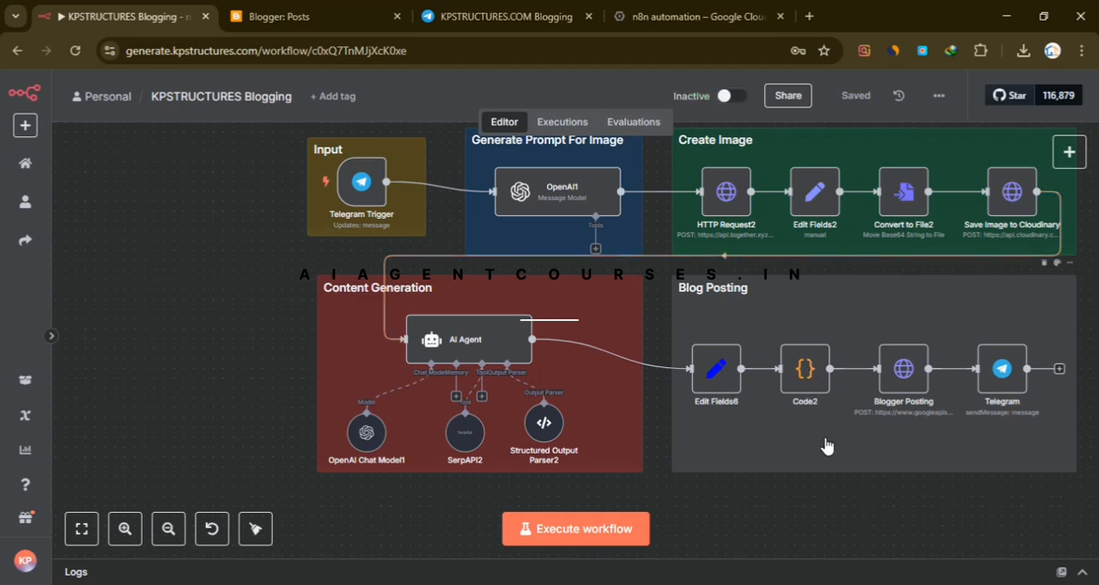
{"action": "scroll", "coordinate": [807, 488], "scroll_direction": "up", "scroll_amount": 1}
{"action": "scroll", "coordinate": [756, 316], "scroll_direction": "down", "scroll_amount": 1}
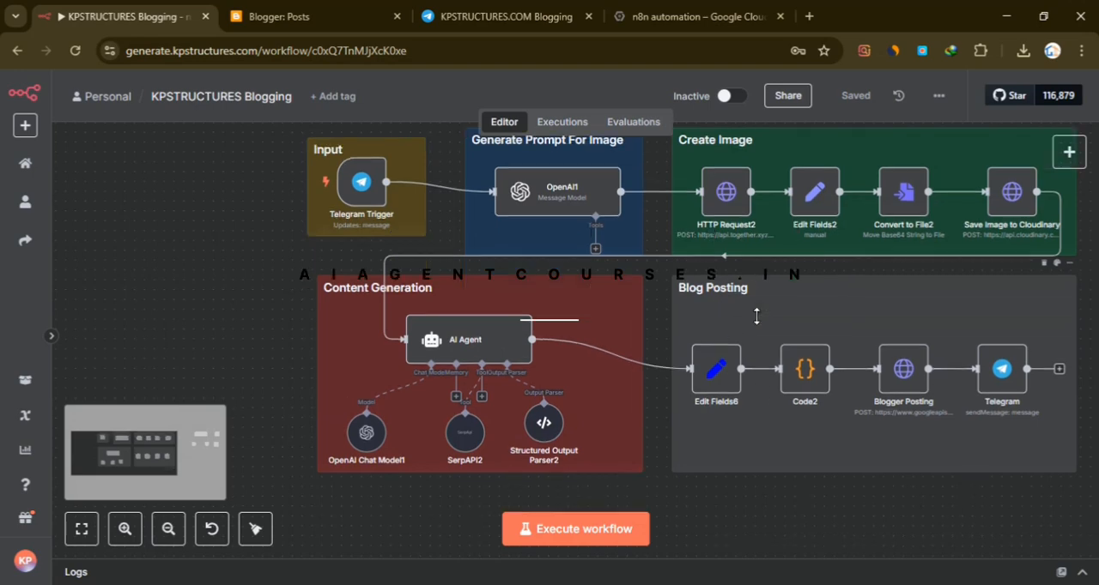
{"action": "scroll", "coordinate": [778, 400], "scroll_direction": "up", "scroll_amount": 1}
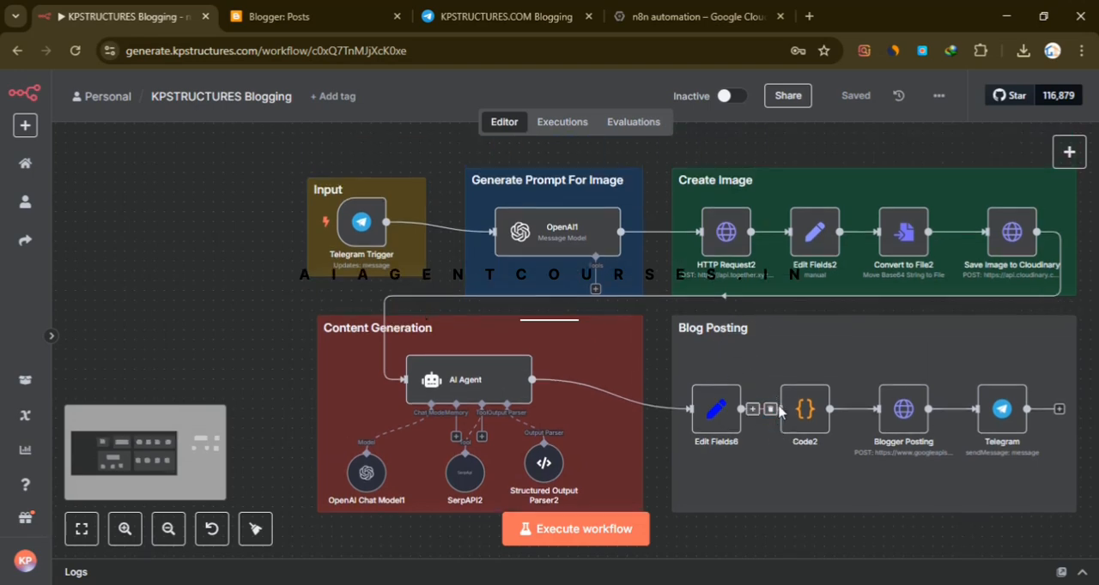
{"action": "left_click", "coordinate": [599, 534]}
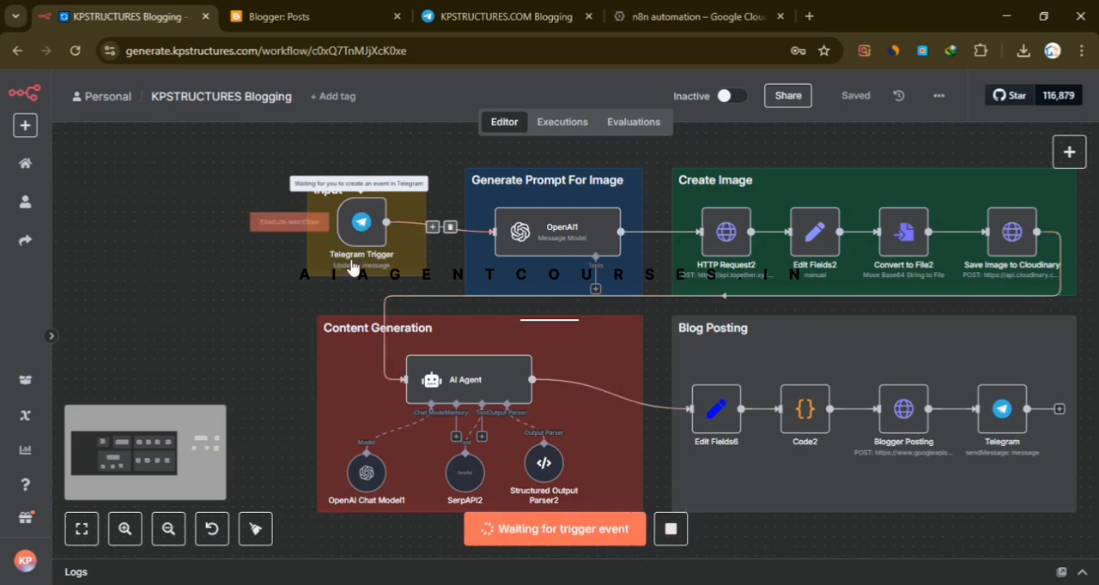
- Switch to Telegram and copy the message "Purpose of constructing a weir in rivers." from the KPSTRUCTURES.IN chat
{"action": "left_click", "coordinate": [502, 17]}
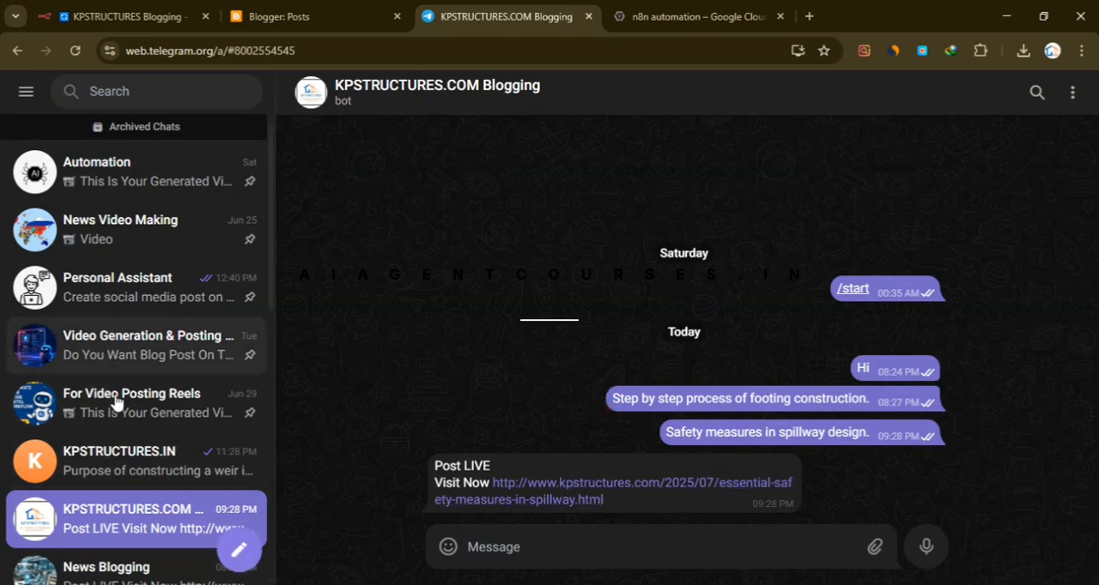
{"action": "left_click", "coordinate": [153, 469]}
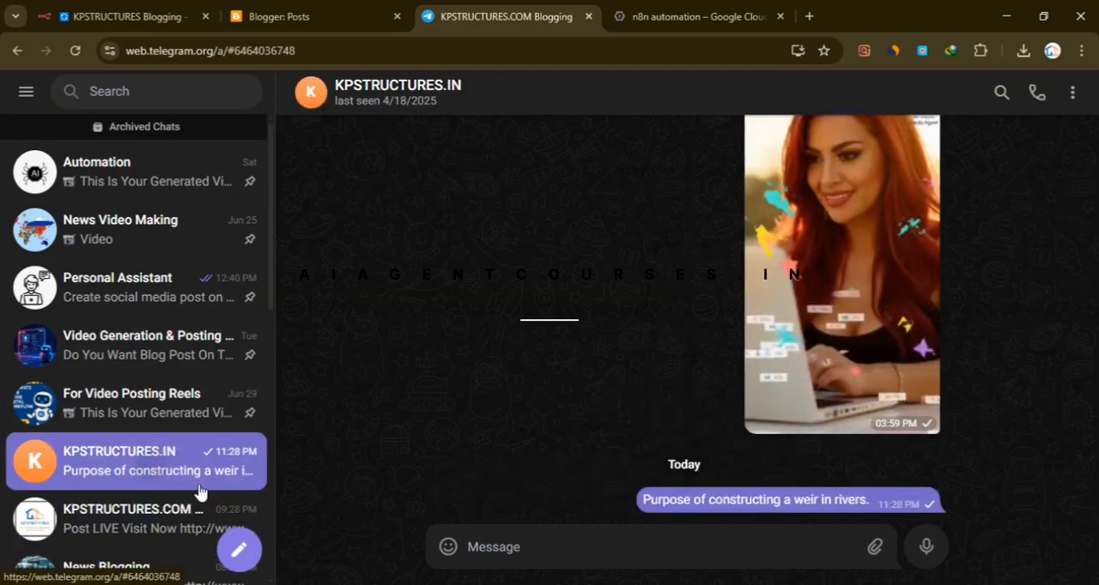
{"action": "triple_click", "coordinate": [733, 501]}
{"action": "right_click", "coordinate": [735, 505]}
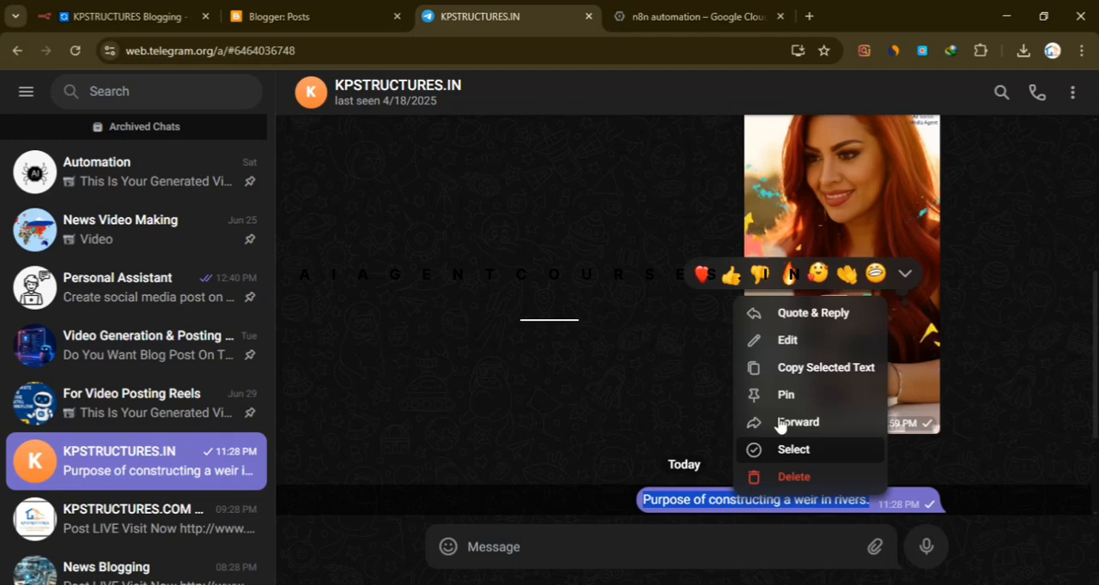
{"action": "left_click", "coordinate": [781, 377]}
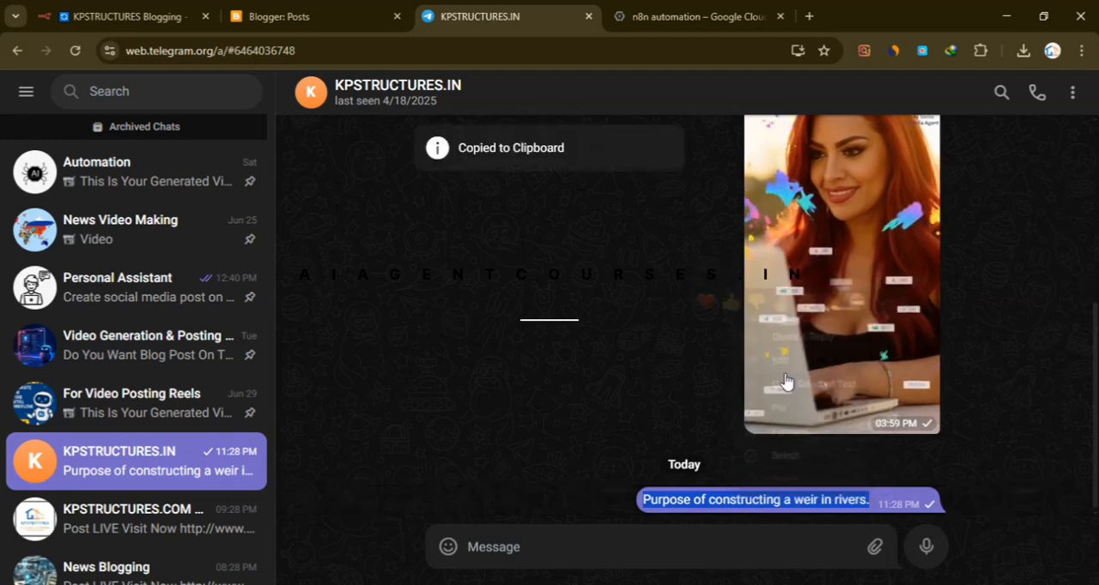
- Send "Purpose of constructing a weir in rivers." to the KPSTRUCTURES.COM Blogging bot
{"action": "left_click", "coordinate": [157, 520]}
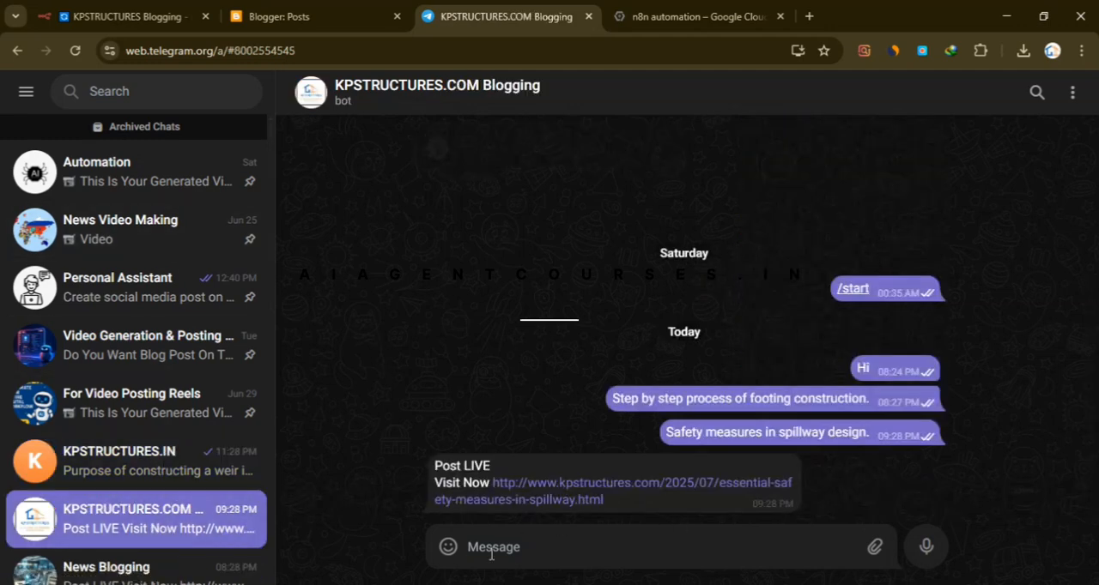
{"action": "right_click", "coordinate": [521, 549]}
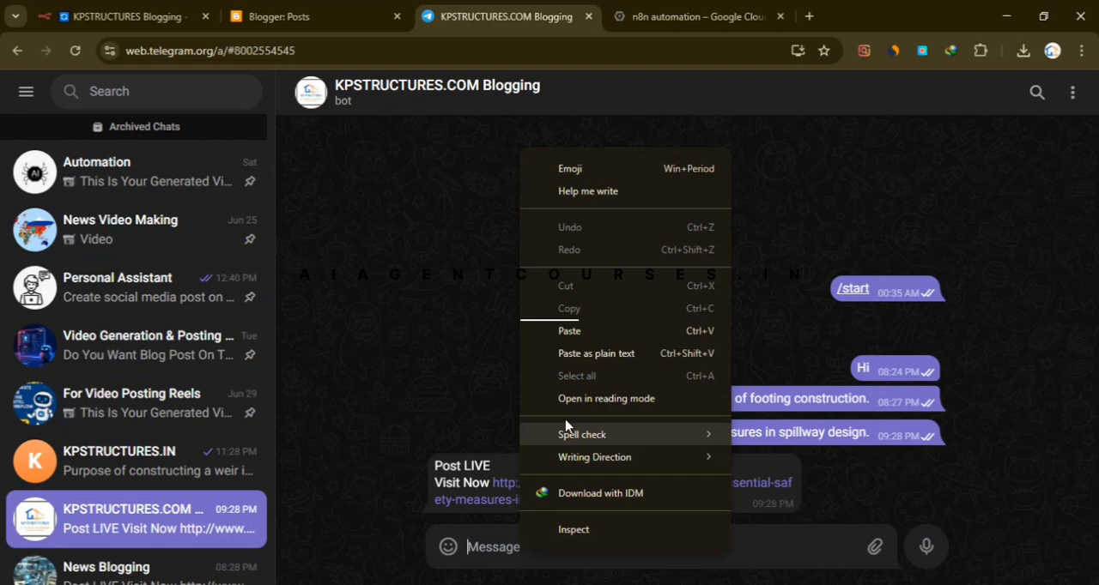
{"action": "left_click", "coordinate": [589, 336]}
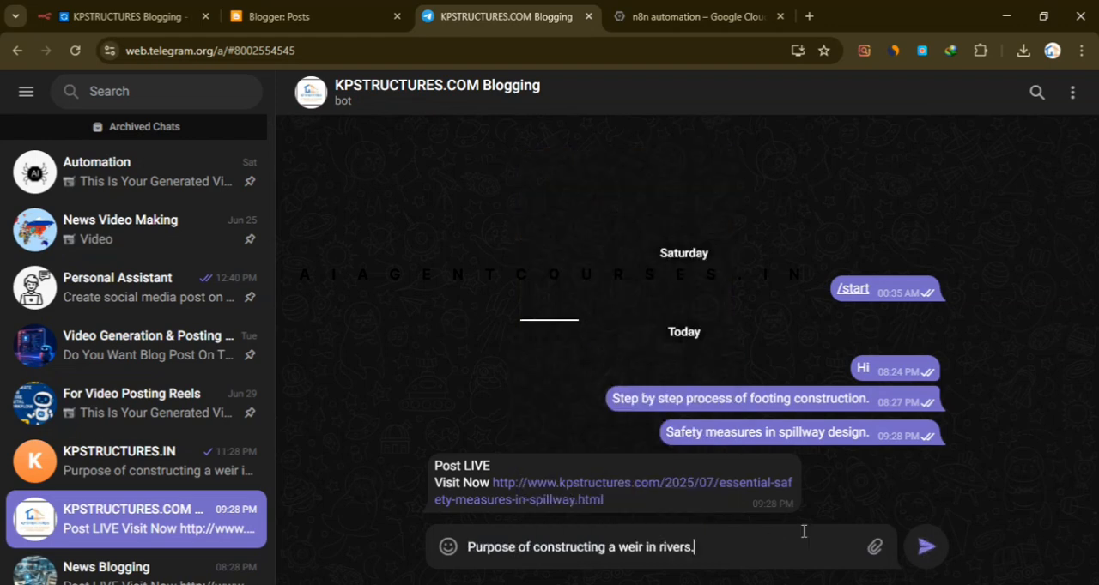
{"action": "left_click", "coordinate": [923, 549]}
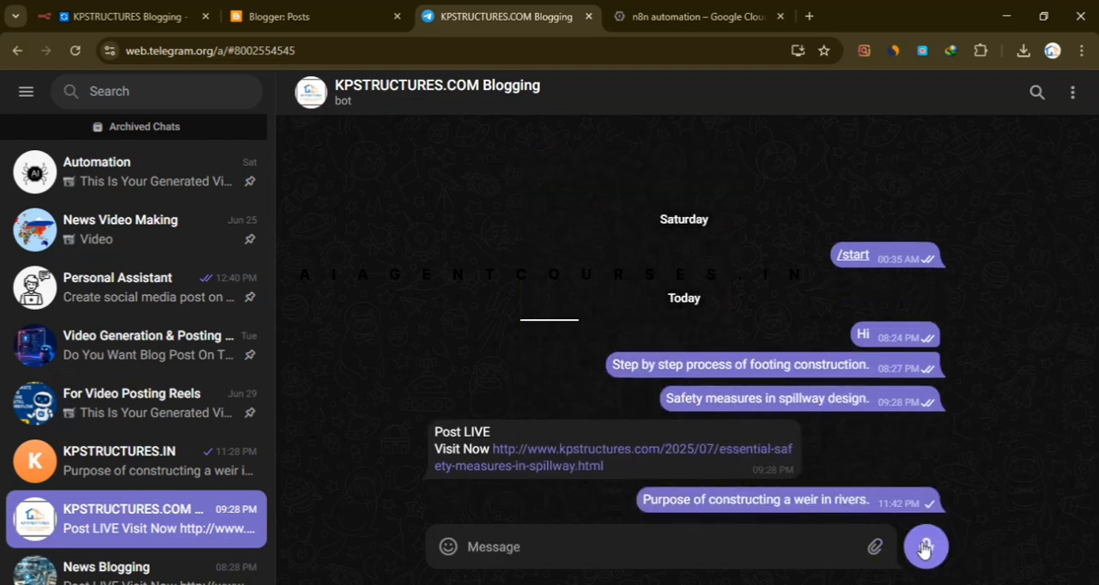
- Check the execution's progress in n8n and open the new post's link from the bot's reply in Telegram
{"action": "left_click", "coordinate": [184, 16]}
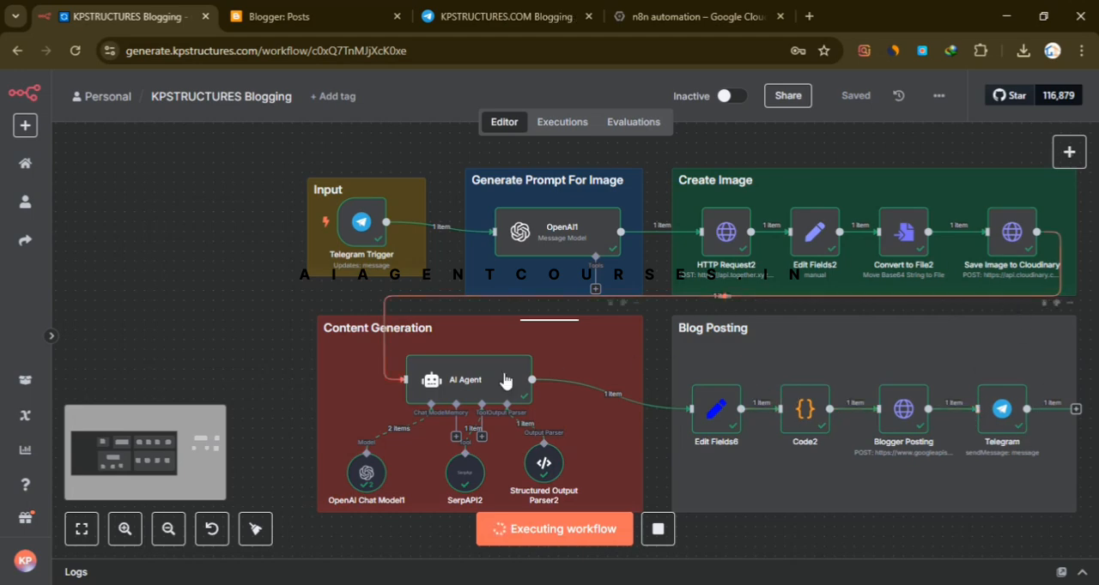
{"action": "left_click", "coordinate": [507, 16]}
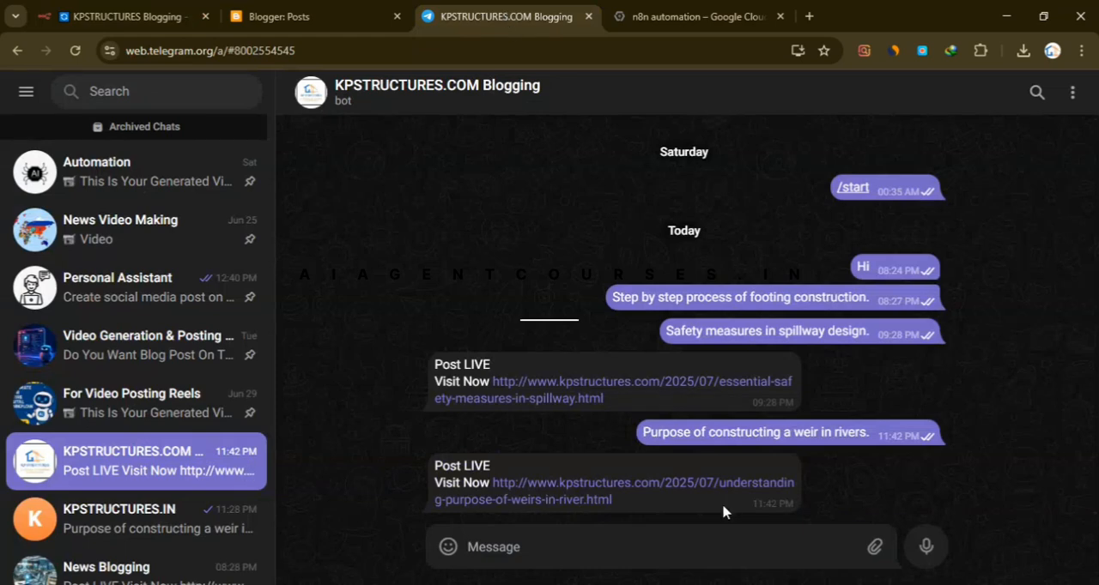
{"action": "left_click", "coordinate": [577, 501]}
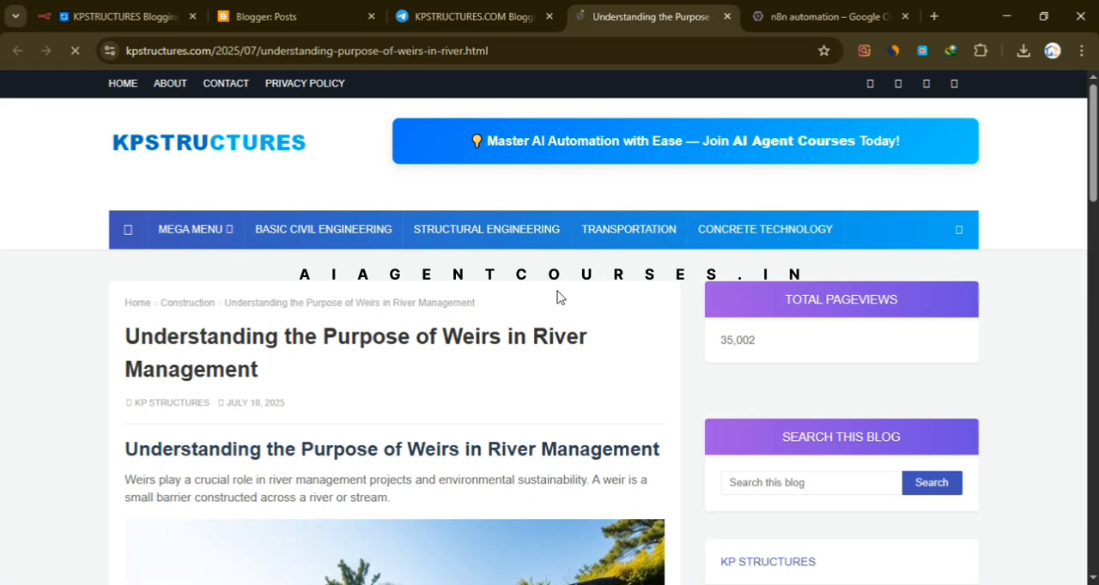
- Examine the published article on weirs in river management, including its headings, image, body text, tag and related posts
{"action": "scroll", "coordinate": [556, 297], "scroll_direction": "down", "scroll_amount": 1}
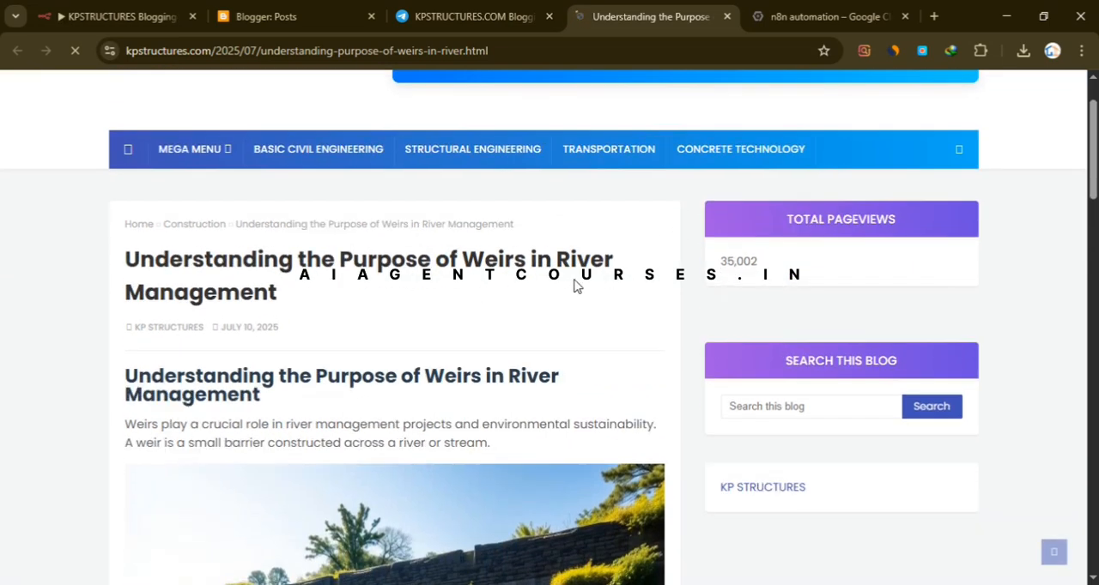
{"action": "scroll", "coordinate": [393, 314], "scroll_direction": "down", "scroll_amount": 5}
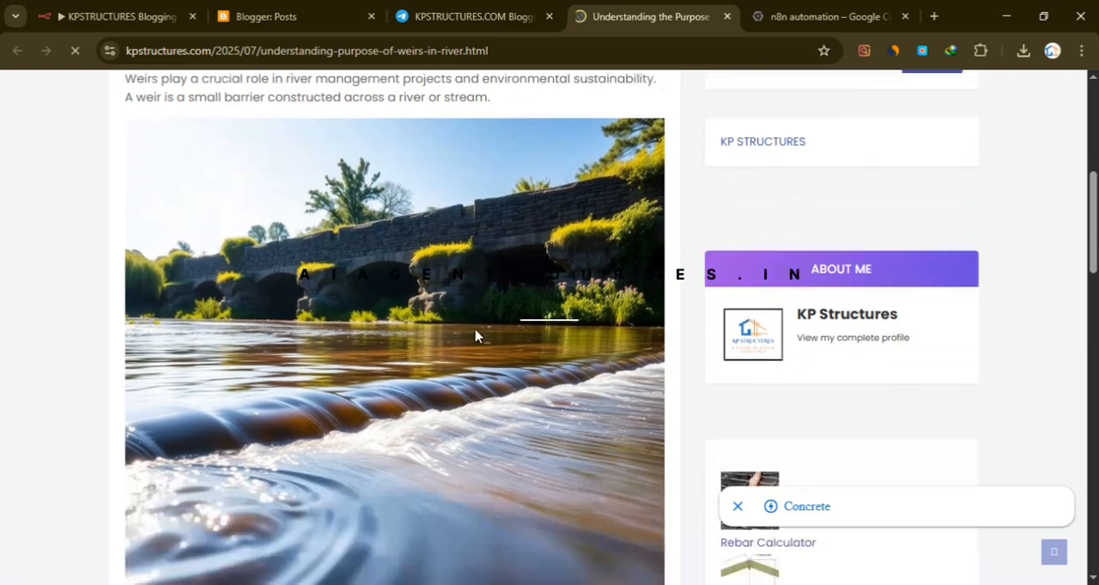
{"action": "scroll", "coordinate": [475, 330], "scroll_direction": "up", "scroll_amount": 3}
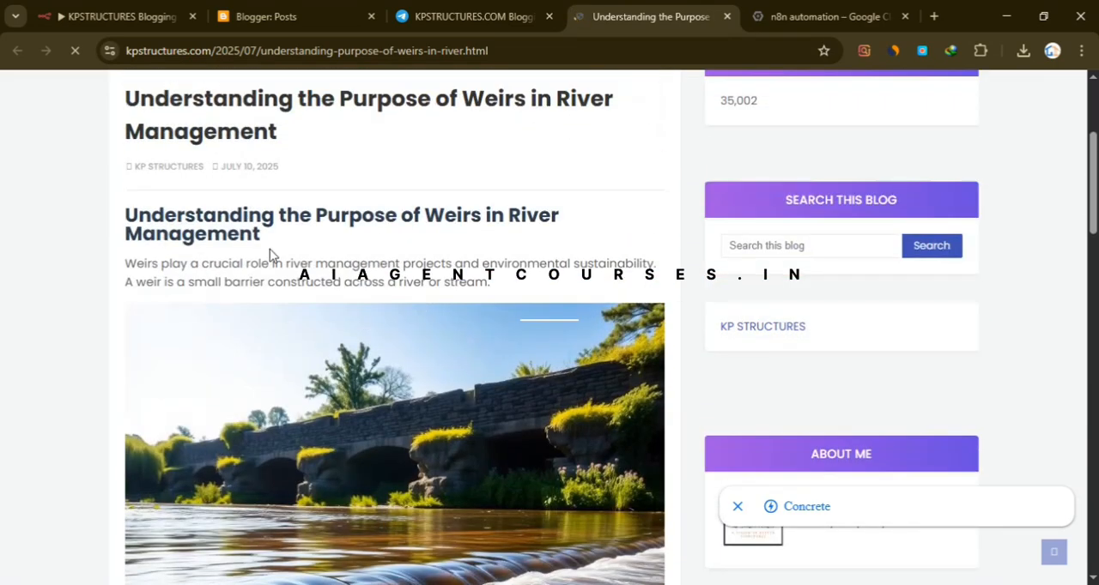
{"action": "scroll", "coordinate": [397, 289], "scroll_direction": "down", "scroll_amount": 2}
{"action": "scroll", "coordinate": [397, 288], "scroll_direction": "up", "scroll_amount": 2}
{"action": "scroll", "coordinate": [395, 298], "scroll_direction": "down", "scroll_amount": 2}
{"action": "scroll", "coordinate": [569, 333], "scroll_direction": "down", "scroll_amount": 2}
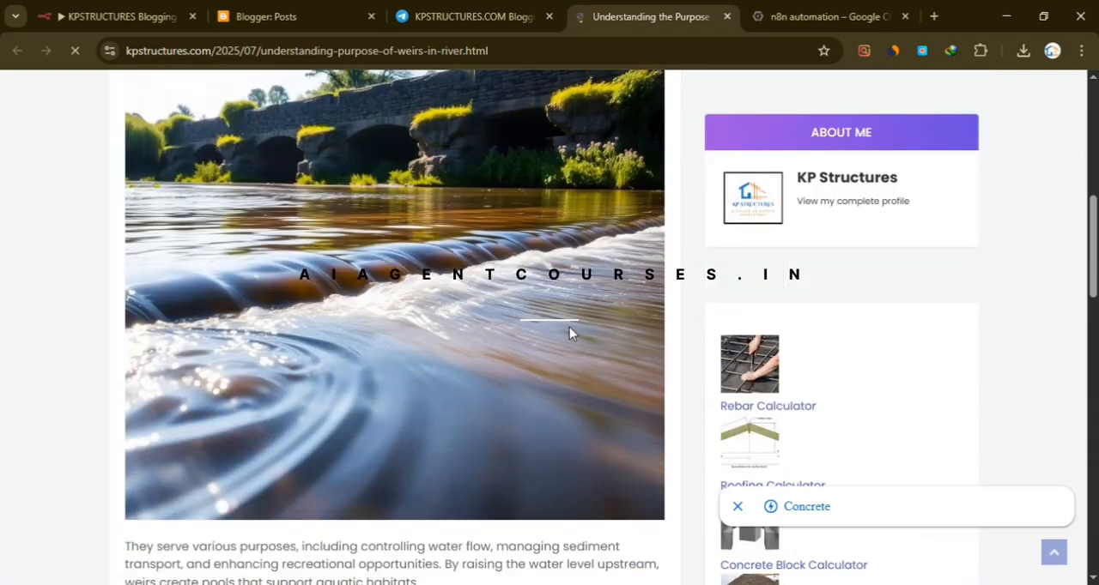
{"action": "scroll", "coordinate": [573, 319], "scroll_direction": "down", "scroll_amount": 6}
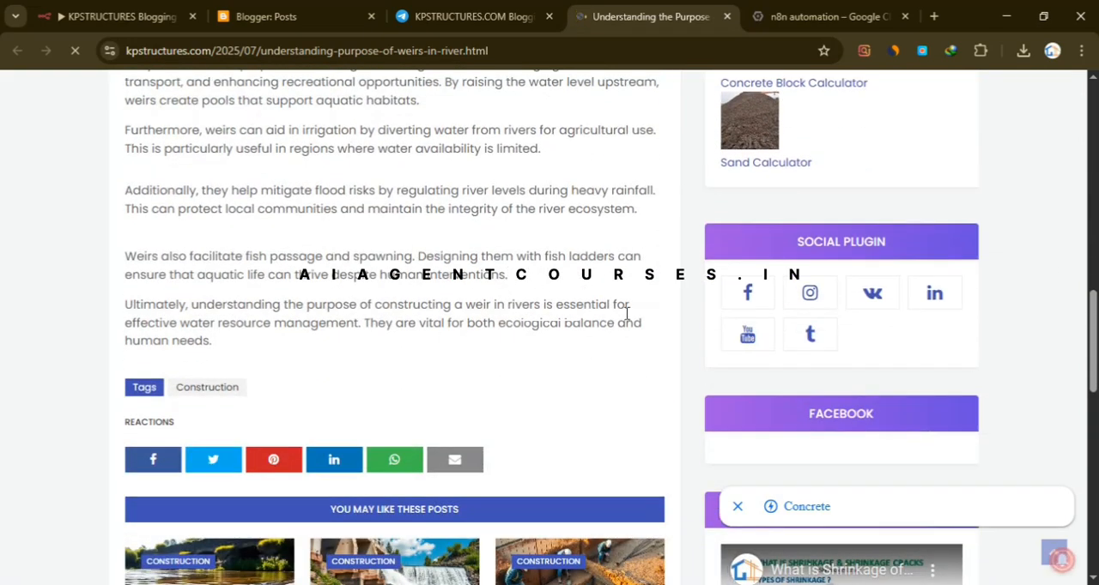
{"action": "scroll", "coordinate": [492, 284], "scroll_direction": "up", "scroll_amount": 1}
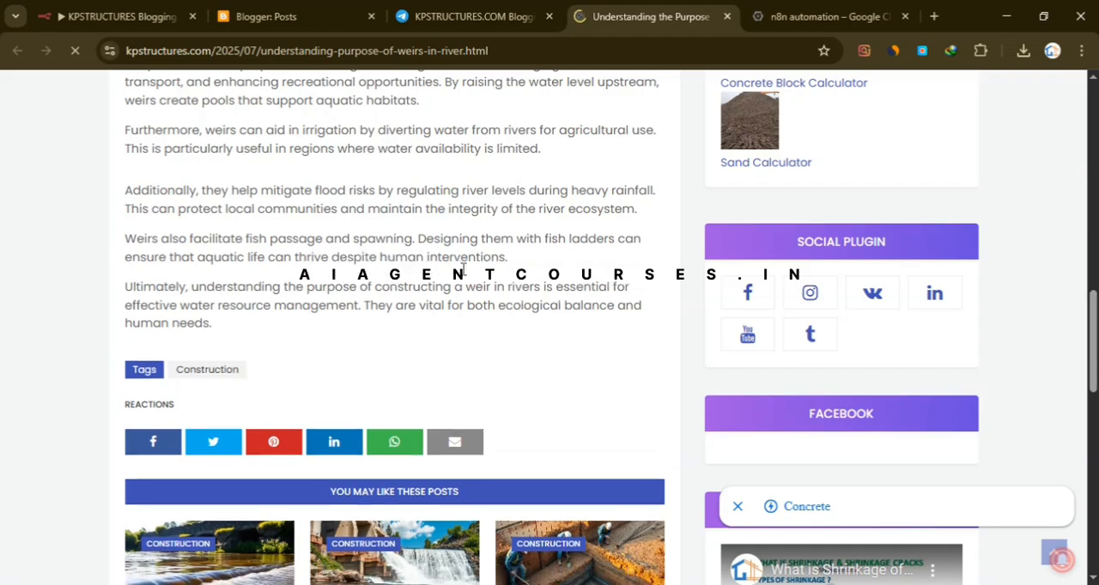
{"action": "scroll", "coordinate": [492, 284], "scroll_direction": "down", "scroll_amount": 5}
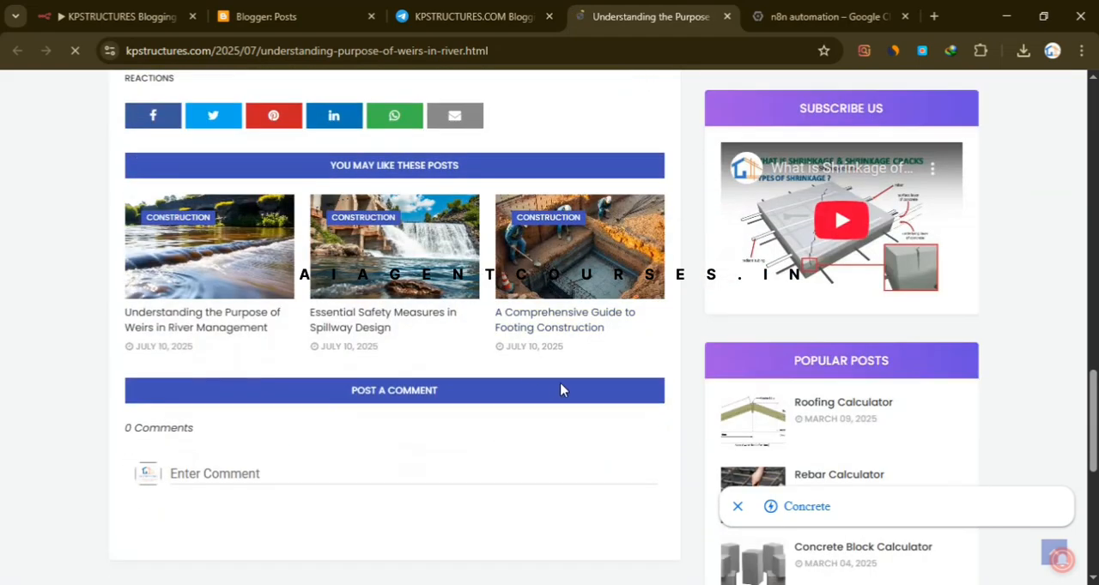
{"action": "scroll", "coordinate": [601, 370], "scroll_direction": "up", "scroll_amount": 4}
{"action": "scroll", "coordinate": [810, 331], "scroll_direction": "up", "scroll_amount": 15}
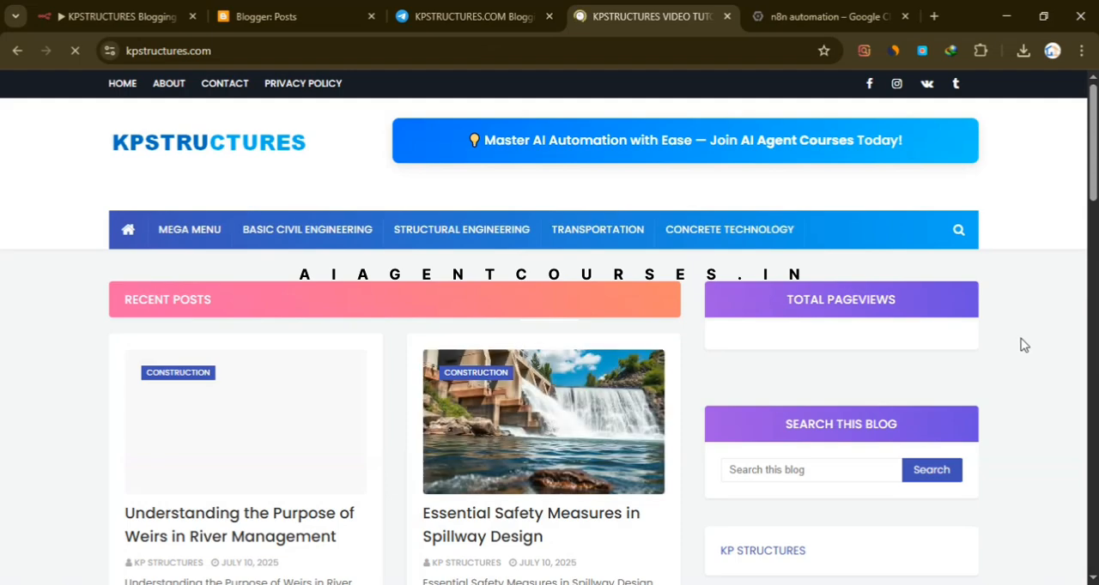
- Examine the blog homepage's recent posts, their images and dates, and the sidebar sections
{"action": "scroll", "coordinate": [562, 430], "scroll_direction": "down", "scroll_amount": 5}
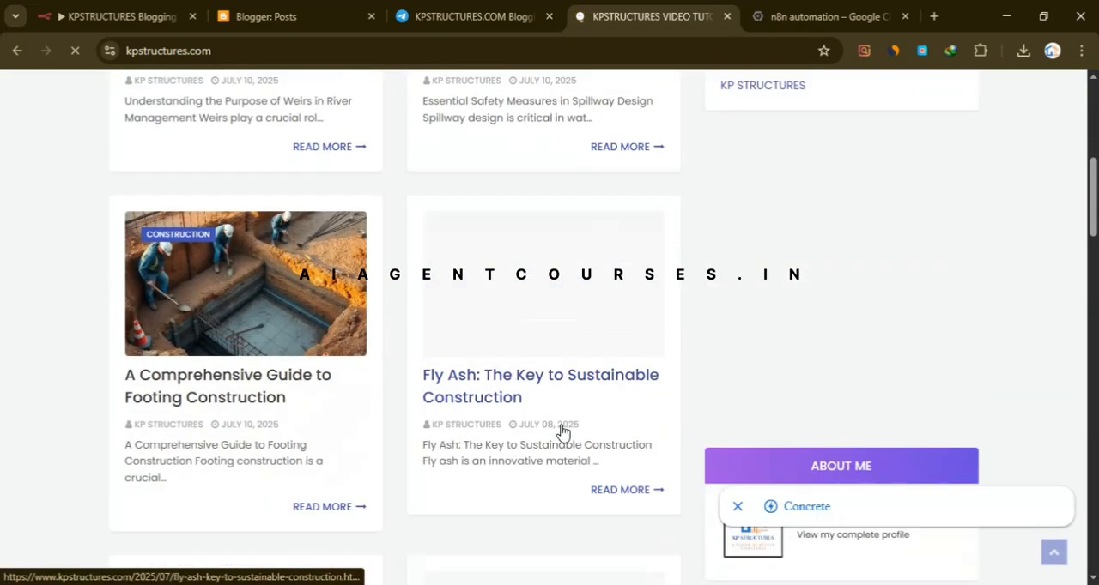
{"action": "scroll", "coordinate": [756, 336], "scroll_direction": "up", "scroll_amount": 6}
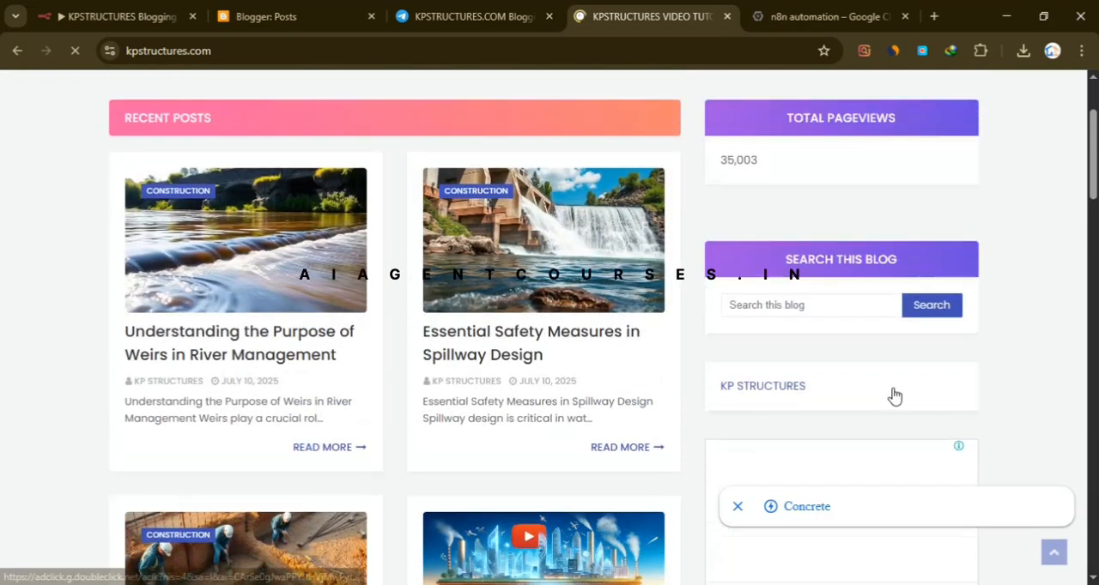
{"action": "scroll", "coordinate": [884, 360], "scroll_direction": "down", "scroll_amount": 3}
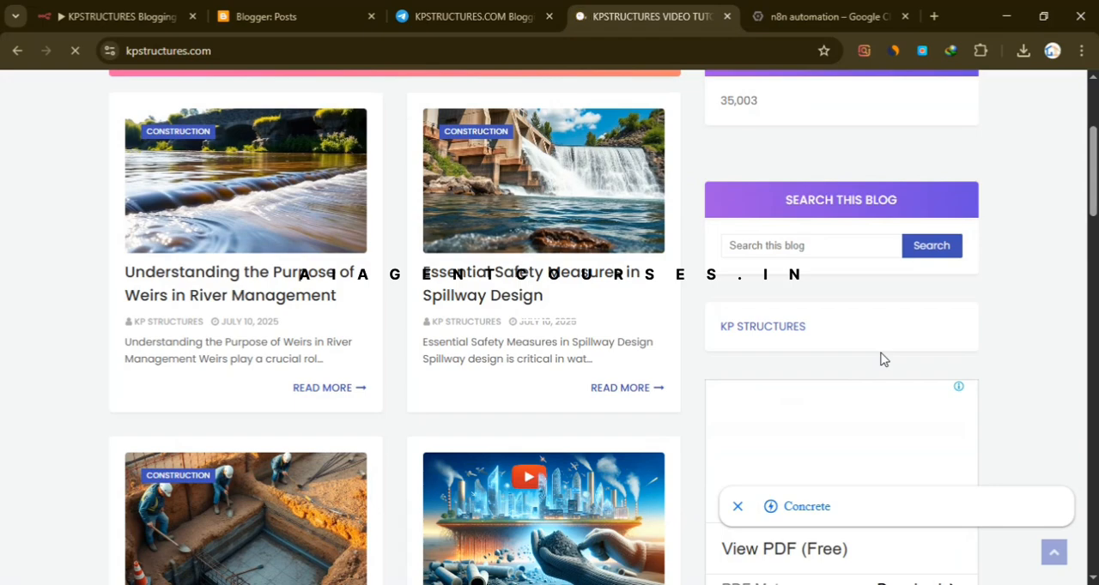
{"action": "scroll", "coordinate": [652, 367], "scroll_direction": "up", "scroll_amount": 3}
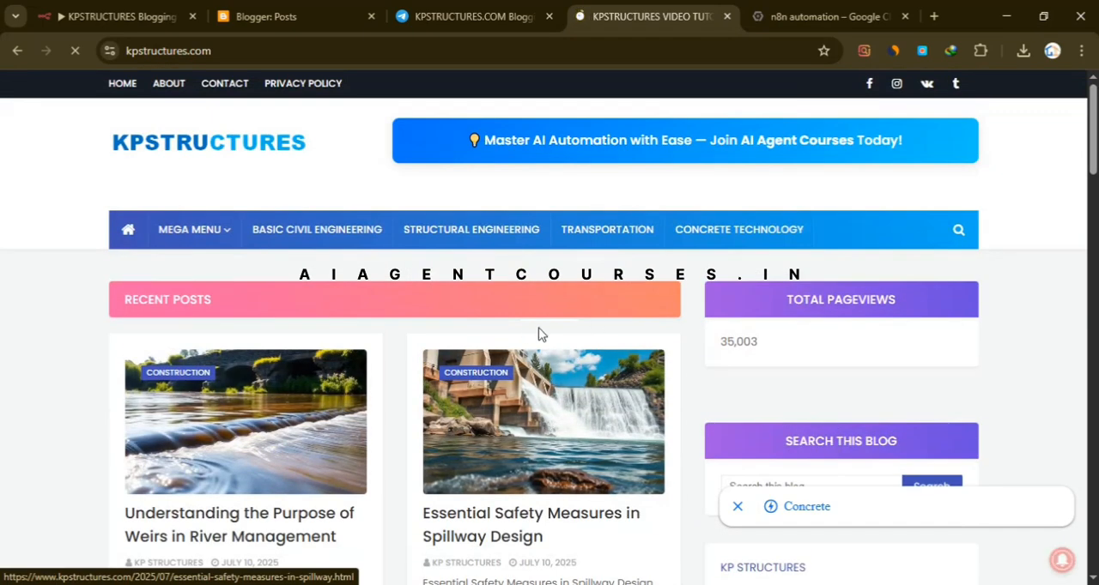
{"action": "scroll", "coordinate": [678, 309], "scroll_direction": "down", "scroll_amount": 6}
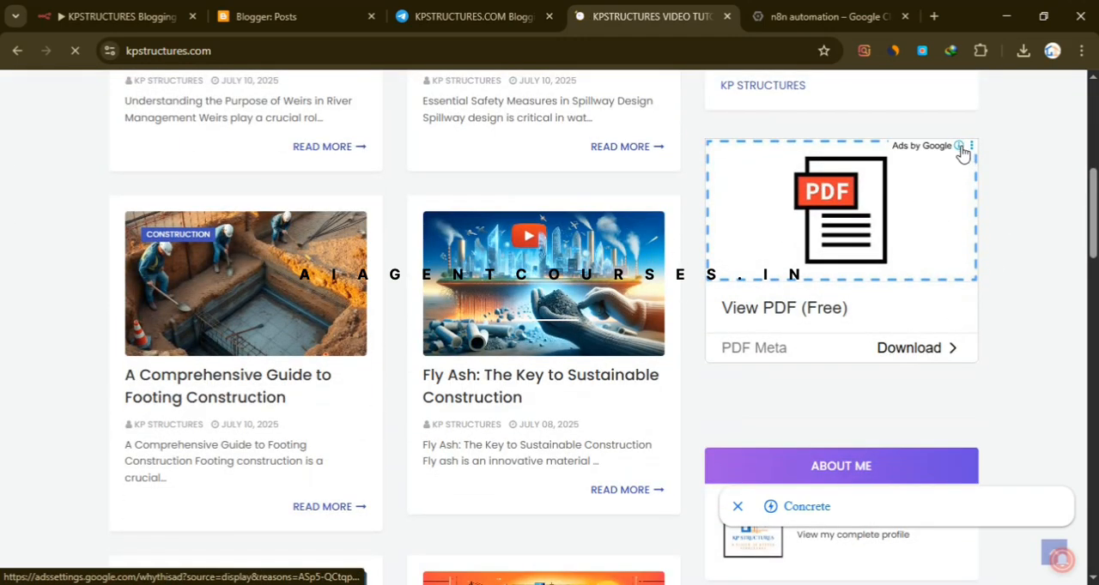
{"action": "scroll", "coordinate": [773, 377], "scroll_direction": "down", "scroll_amount": 5}
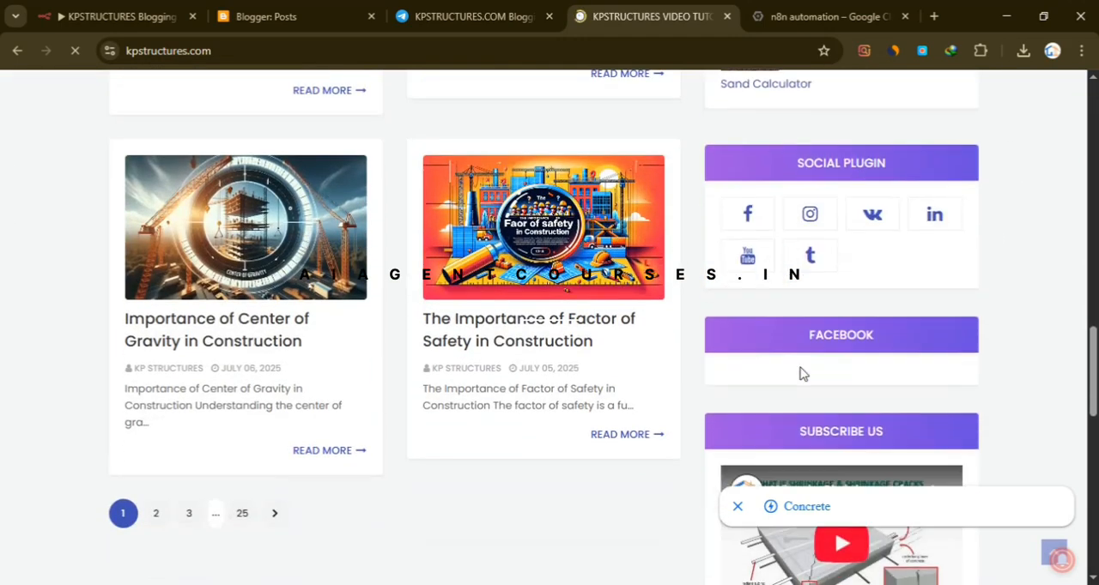
{"action": "scroll", "coordinate": [799, 374], "scroll_direction": "down", "scroll_amount": 5}
{"action": "scroll", "coordinate": [473, 372], "scroll_direction": "up", "scroll_amount": 3}
{"action": "scroll", "coordinate": [473, 372], "scroll_direction": "up", "scroll_amount": 10}
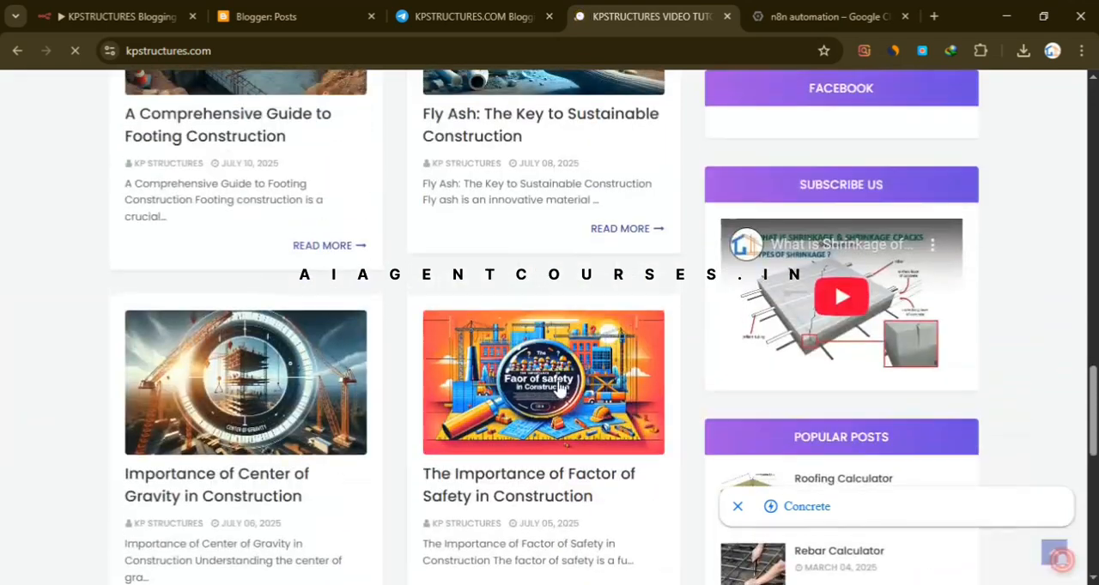
{"action": "scroll", "coordinate": [616, 378], "scroll_direction": "up", "scroll_amount": 2}
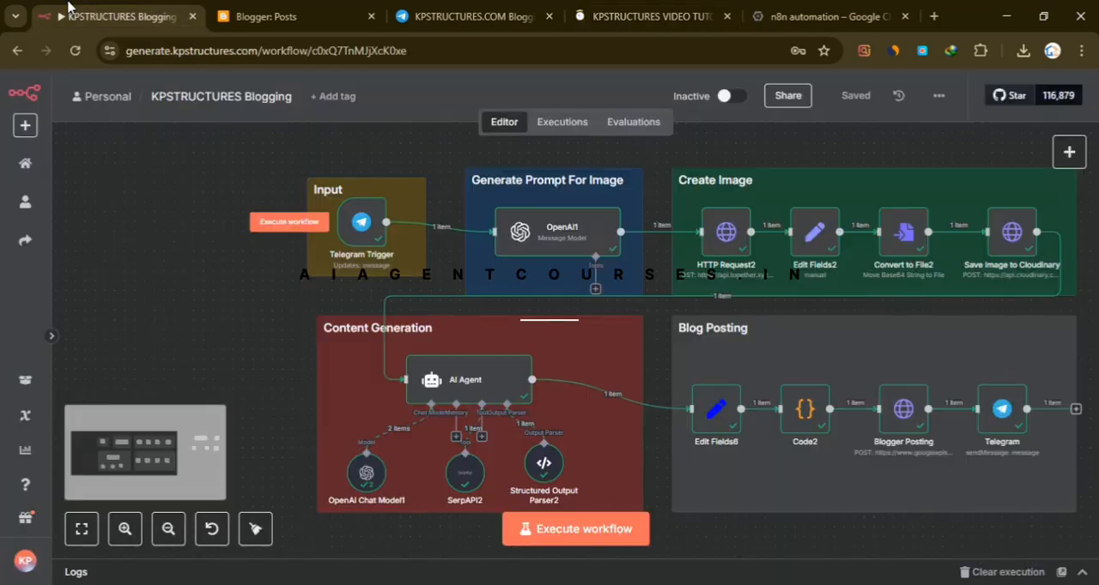
- Review the executed workflow in n8n, return to the blog homepage, dismiss the ad and recheck the recent posts
{"action": "left_click", "coordinate": [120, 16]}
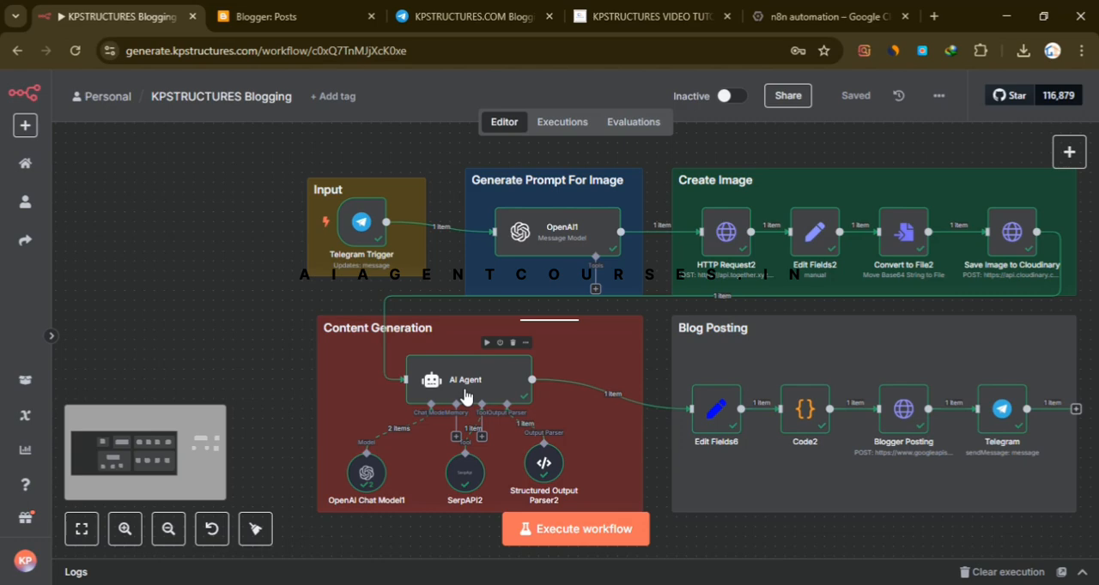
{"action": "left_click", "coordinate": [640, 17]}
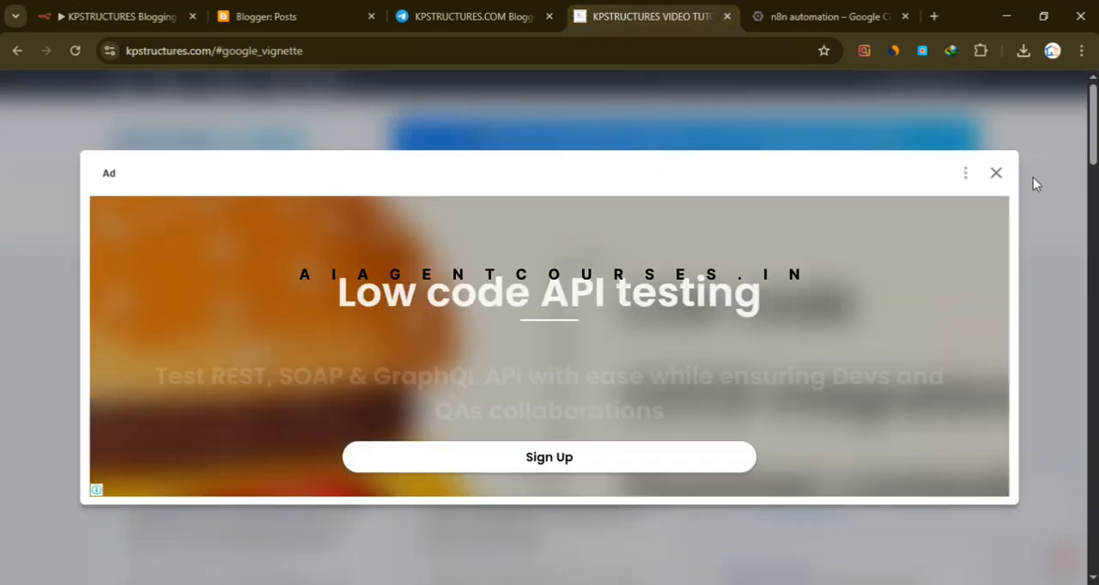
{"action": "left_click", "coordinate": [996, 176]}
{"action": "scroll", "coordinate": [701, 382], "scroll_direction": "down", "scroll_amount": 6}
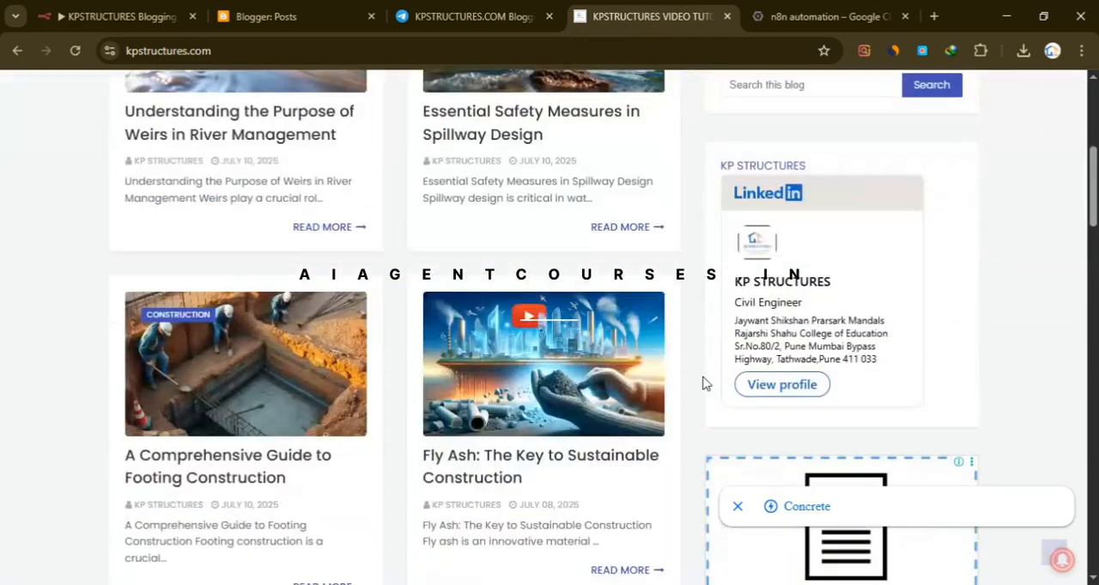
{"action": "scroll", "coordinate": [704, 384], "scroll_direction": "up", "scroll_amount": 5}
{"action": "scroll", "coordinate": [704, 368], "scroll_direction": "up", "scroll_amount": 1}
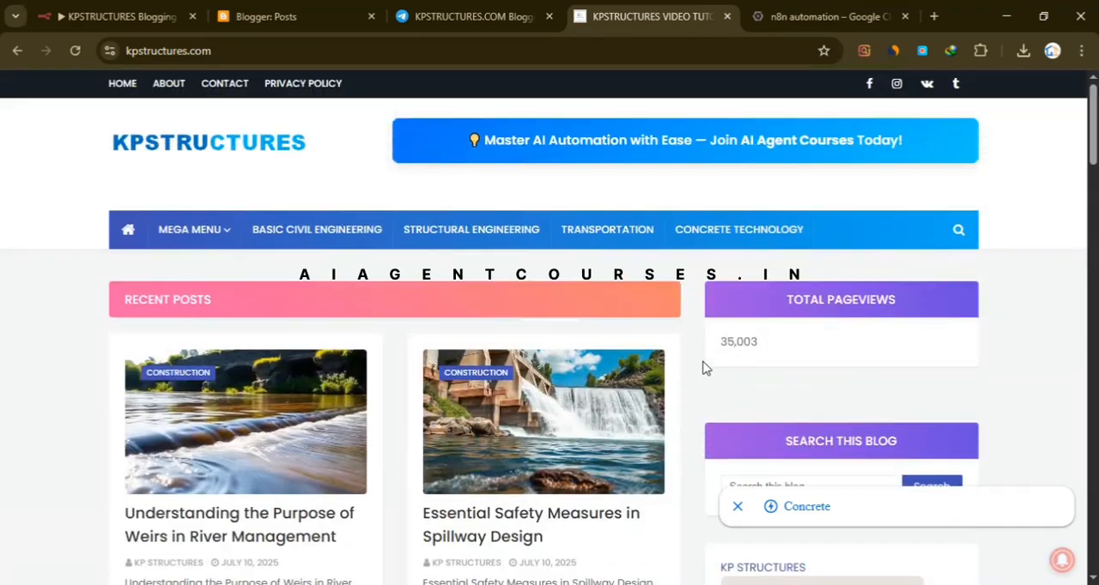
- Close the blog homepage and reload the post list in Blogger to check for the new article
{"action": "left_click", "coordinate": [726, 16]}
{"action": "left_click", "coordinate": [282, 18]}
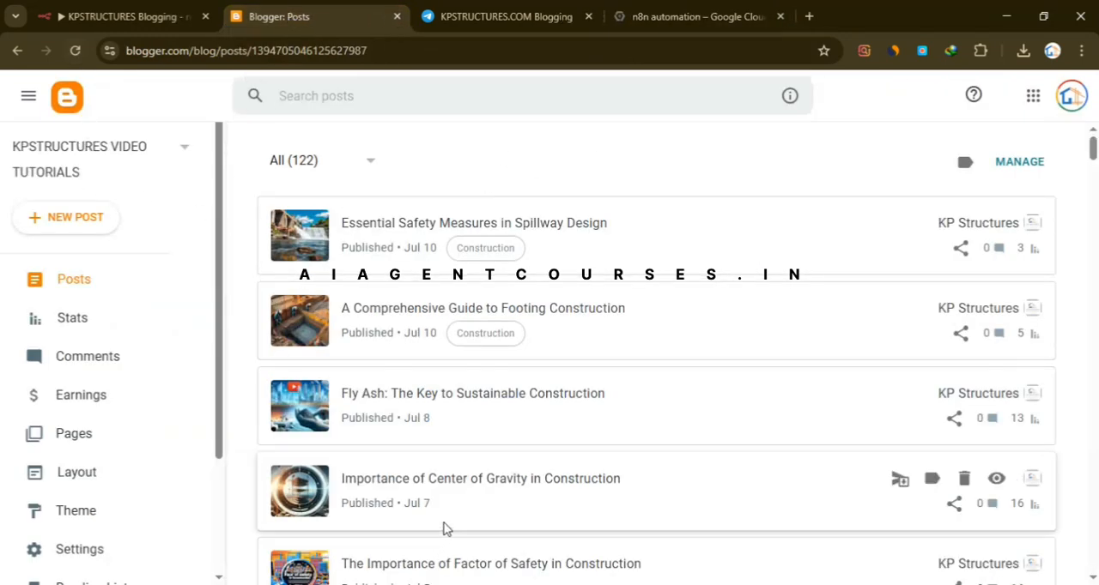
{"action": "left_click", "coordinate": [77, 51]}
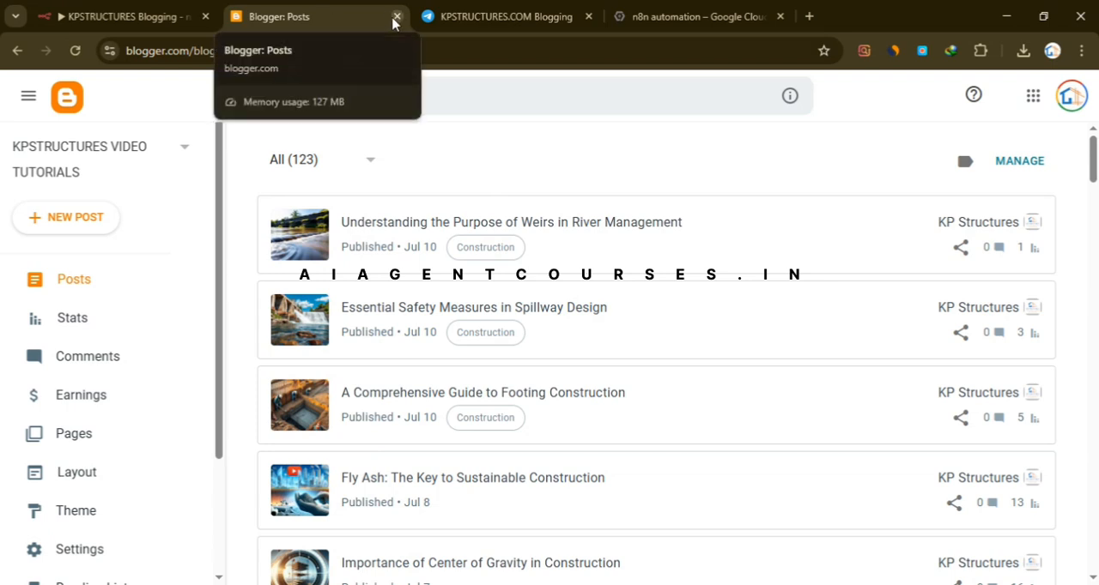
- Switch to n8n, create a new workflow and import the Blogging Agent JSON file from Downloads into it
{"action": "left_click", "coordinate": [159, 9]}
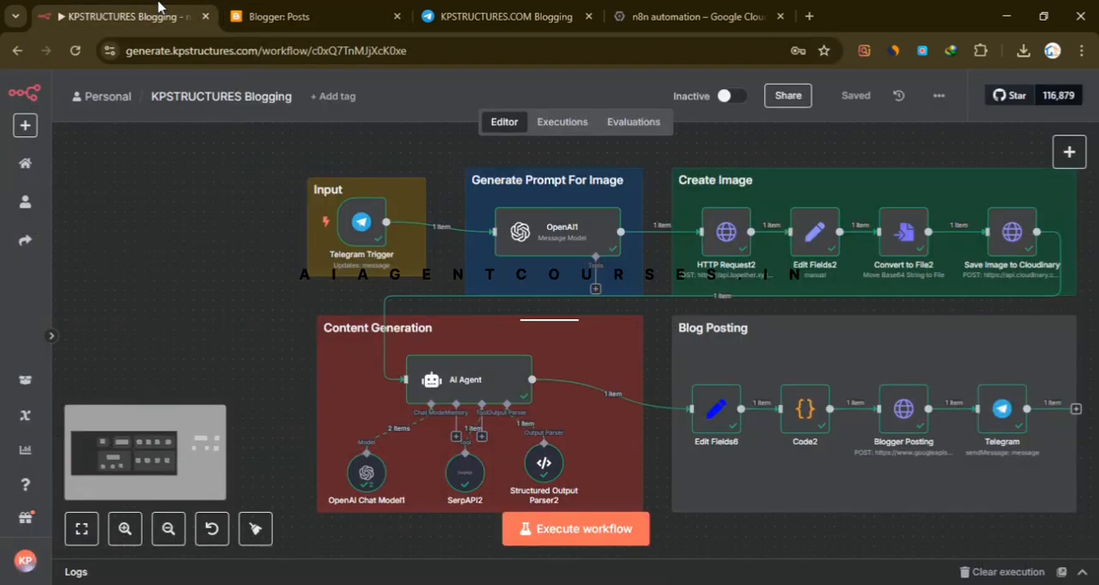
{"action": "mouse_move", "coordinate": [385, 206]}
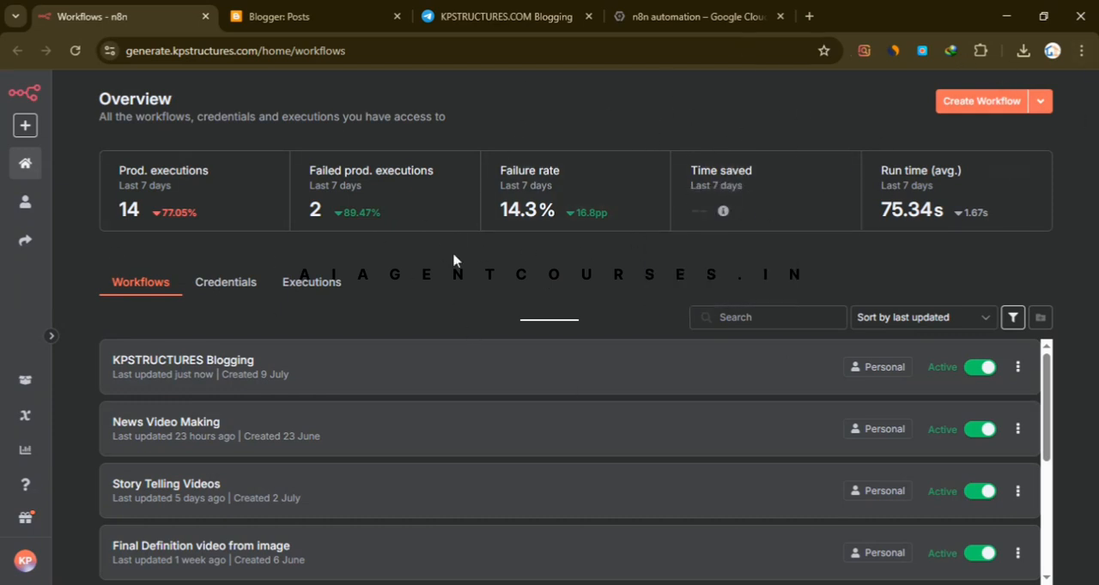
{"action": "left_click", "coordinate": [981, 103]}
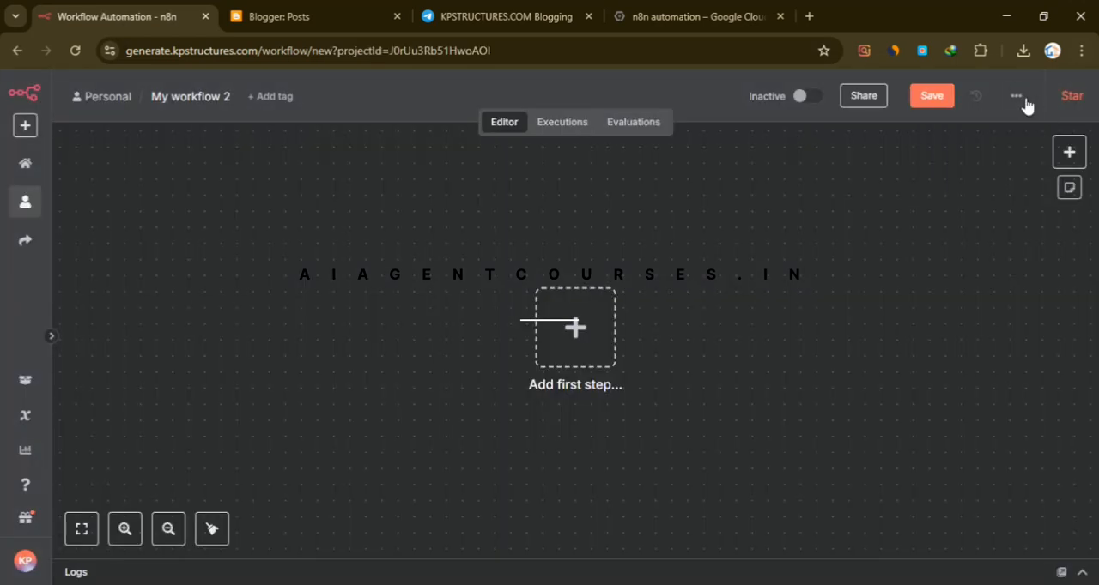
{"action": "left_click", "coordinate": [1021, 100]}
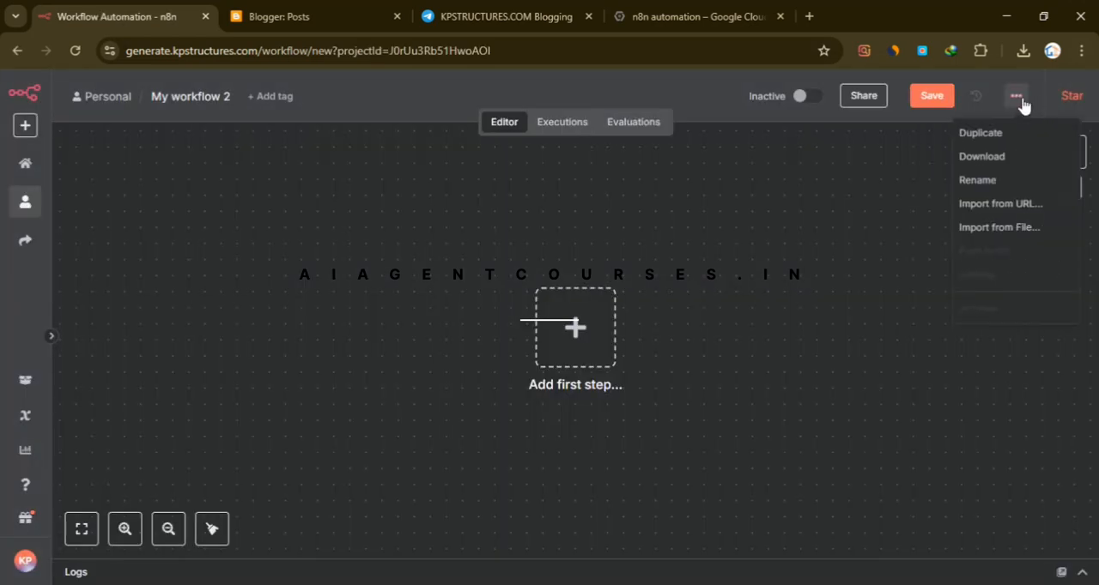
{"action": "left_click", "coordinate": [998, 231]}
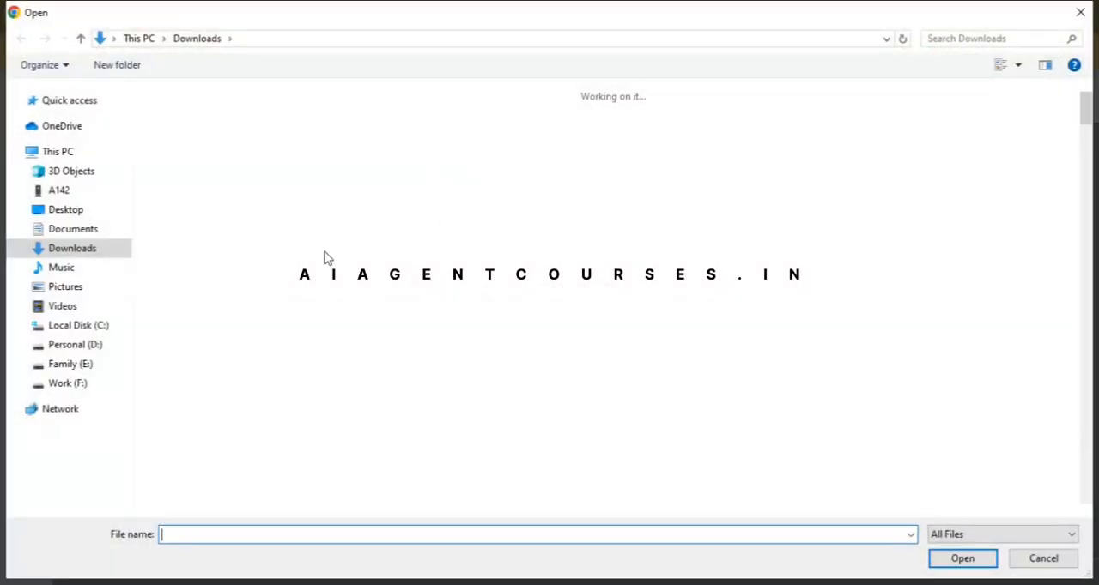
{"action": "left_click", "coordinate": [275, 139]}
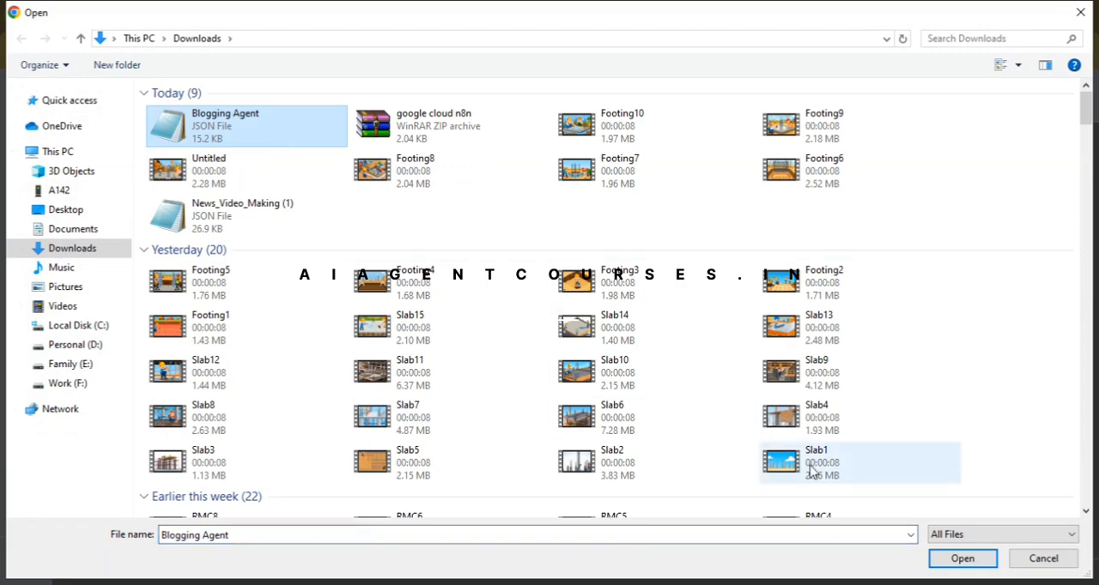
{"action": "left_click", "coordinate": [962, 558]}
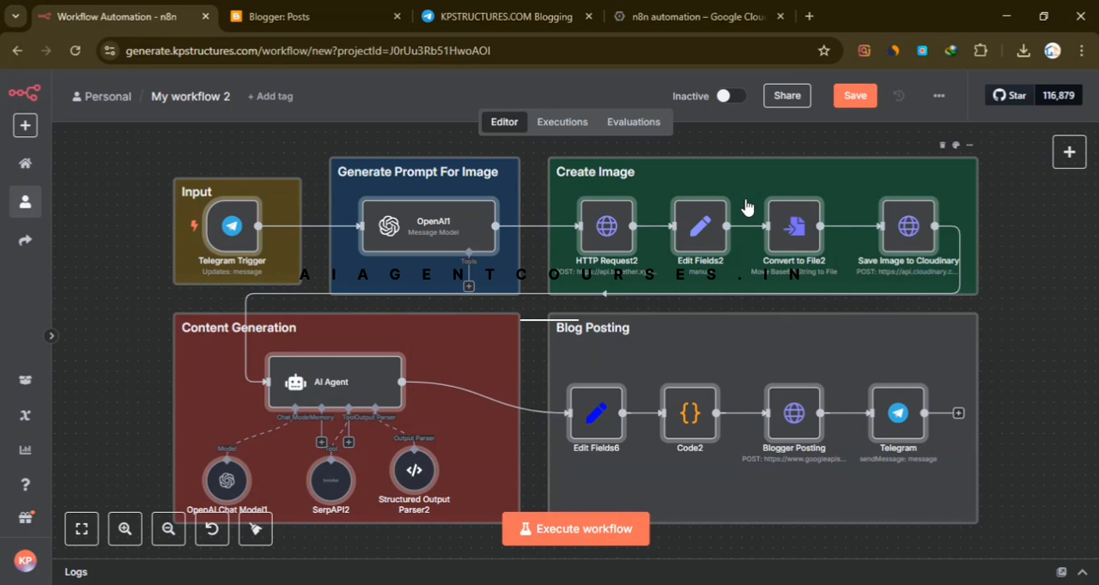
{"action": "left_click", "coordinate": [118, 334]}
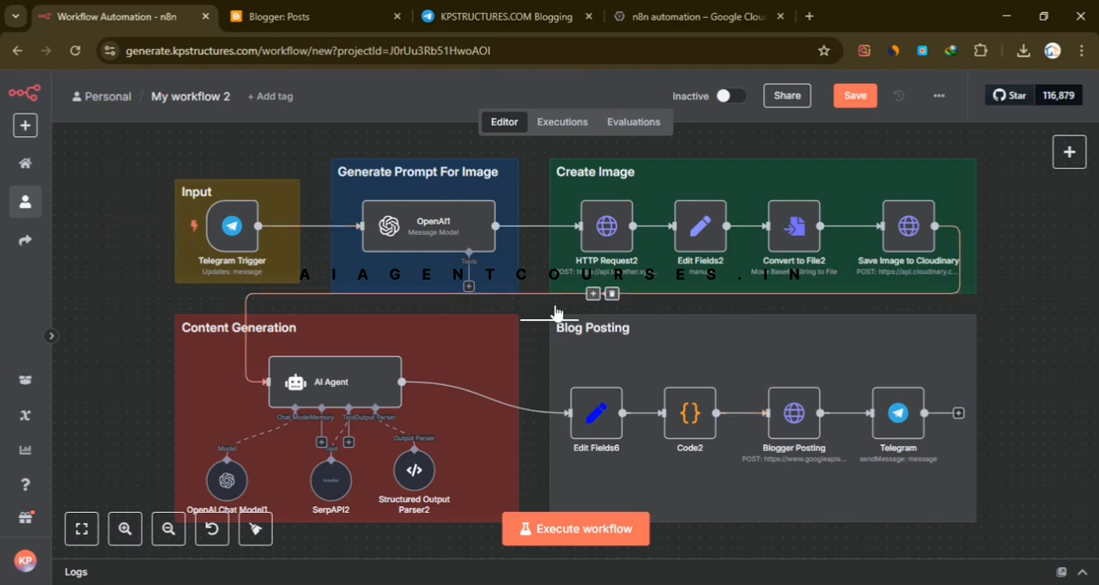
- Inspect the Telegram Trigger node's parameters and its available Telegram credentials, leaving the settings as they are
{"action": "double_click", "coordinate": [233, 238]}
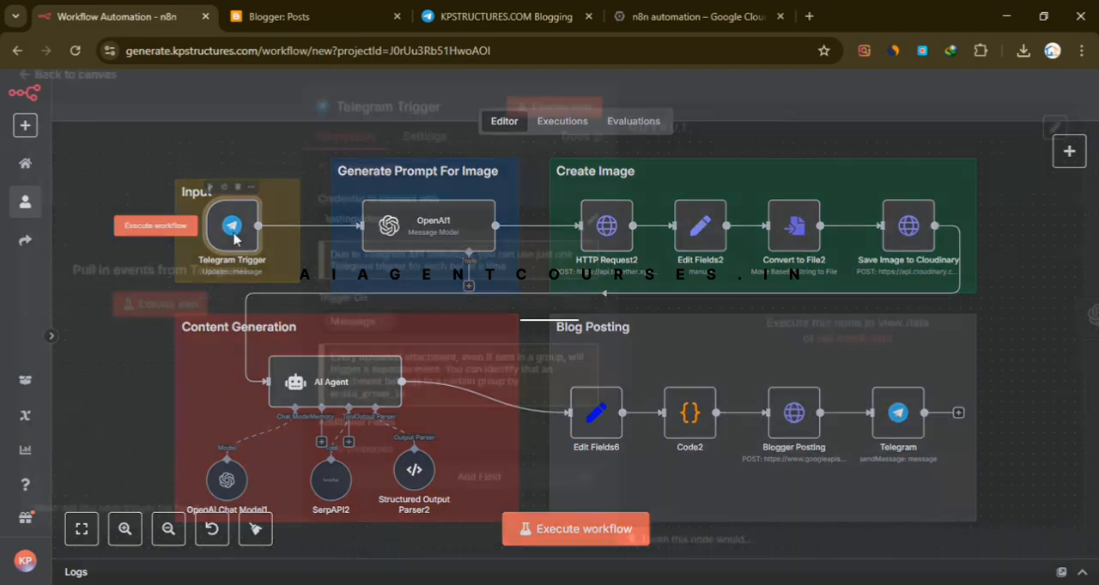
{"action": "left_click", "coordinate": [432, 233]}
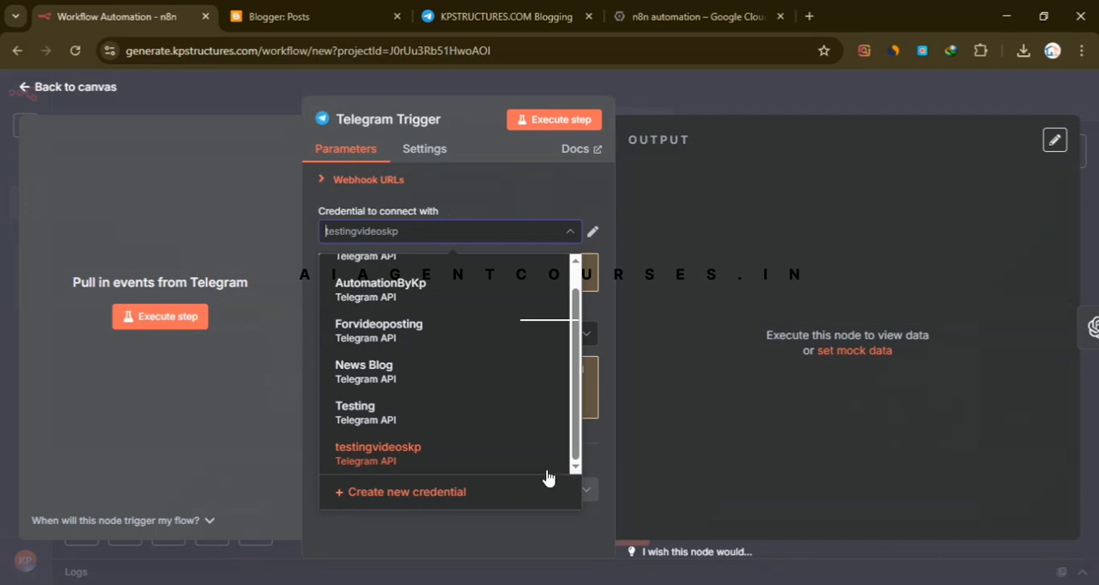
{"action": "left_click", "coordinate": [721, 99]}
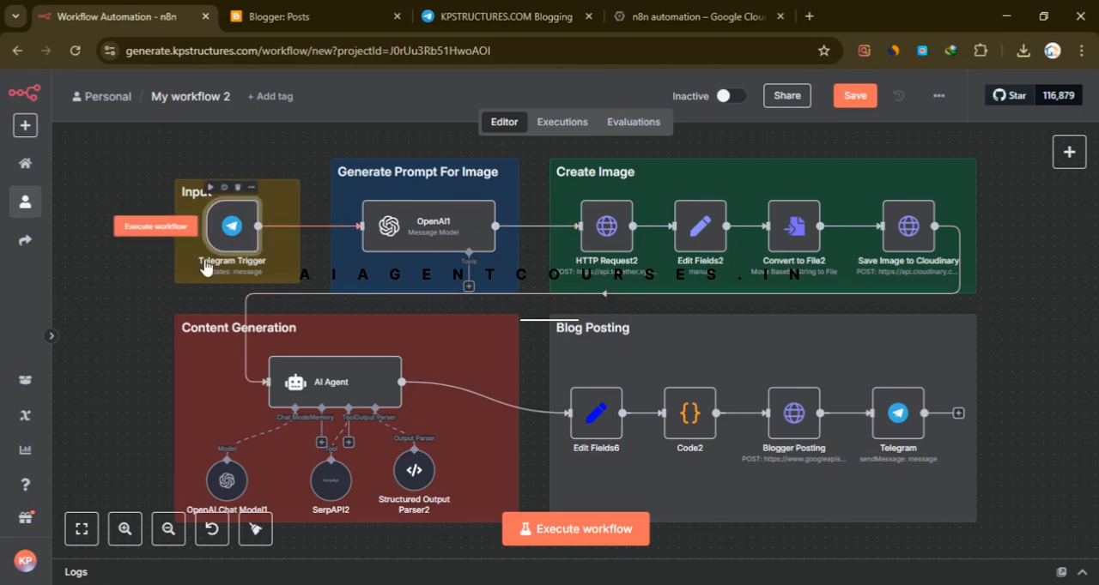
{"action": "double_click", "coordinate": [231, 226]}
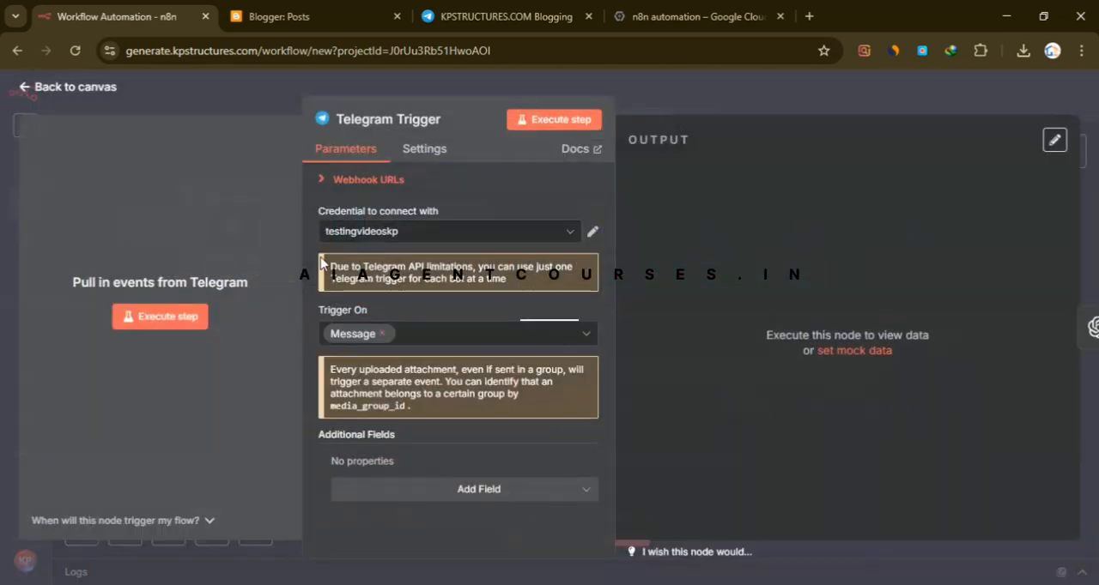
{"action": "left_click", "coordinate": [669, 98]}
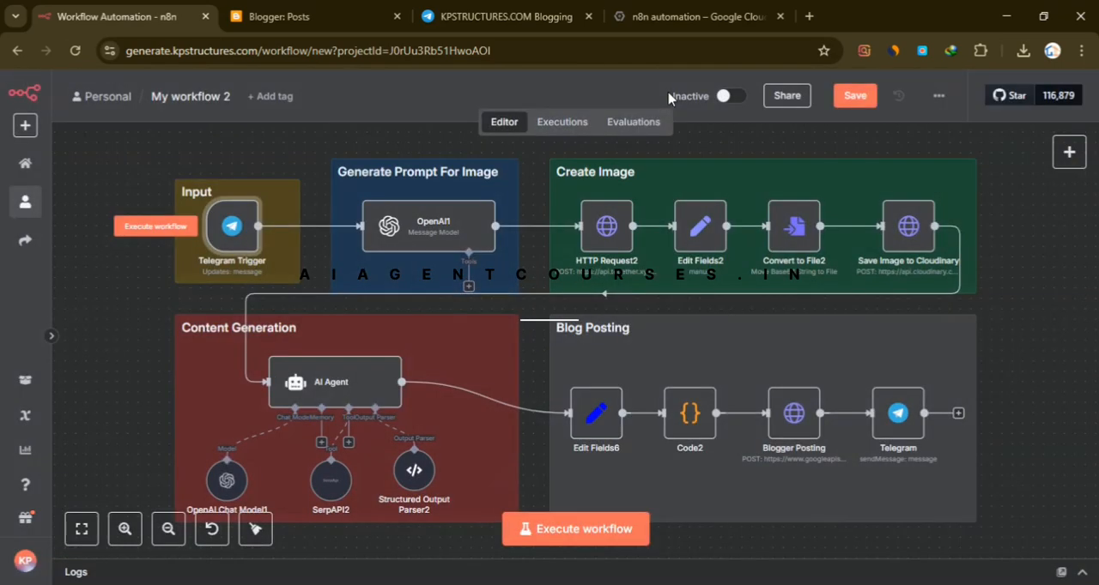
- Inspect the OpenAI1 node's credential, model and image prompt parameters, and return to the canvas
{"action": "double_click", "coordinate": [427, 239]}
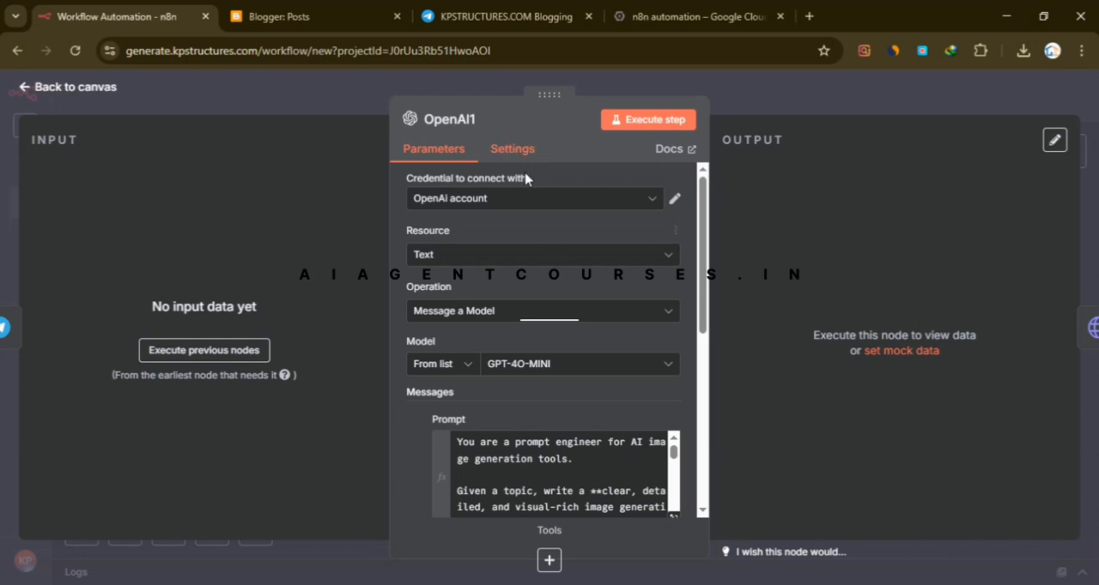
{"action": "scroll", "coordinate": [524, 181], "scroll_direction": "down", "scroll_amount": 5}
{"action": "scroll", "coordinate": [519, 283], "scroll_direction": "up", "scroll_amount": 5}
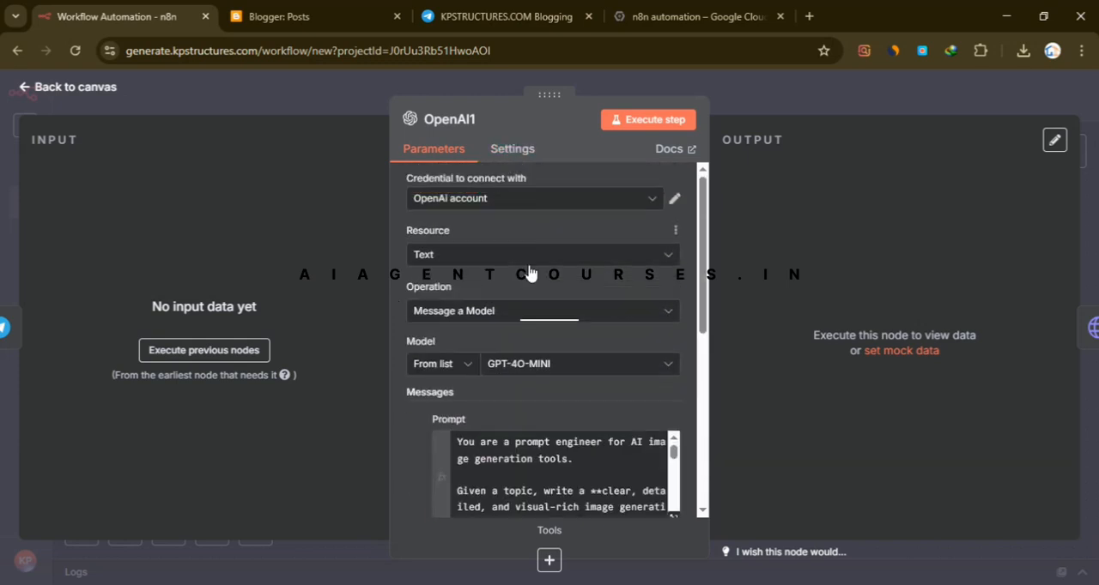
{"action": "left_click", "coordinate": [803, 94]}
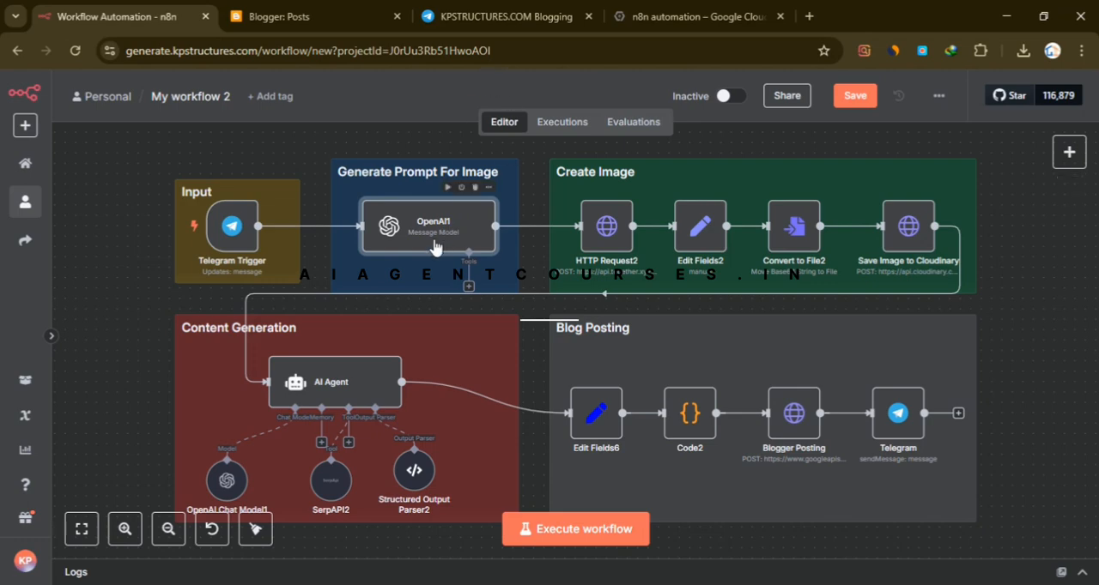
- Start a new OpenAI credential from the OpenAI1 node, check its API Key field and close the form without saving
{"action": "scroll", "coordinate": [442, 228], "scroll_direction": "down", "scroll_amount": 1}
{"action": "double_click", "coordinate": [432, 199]}
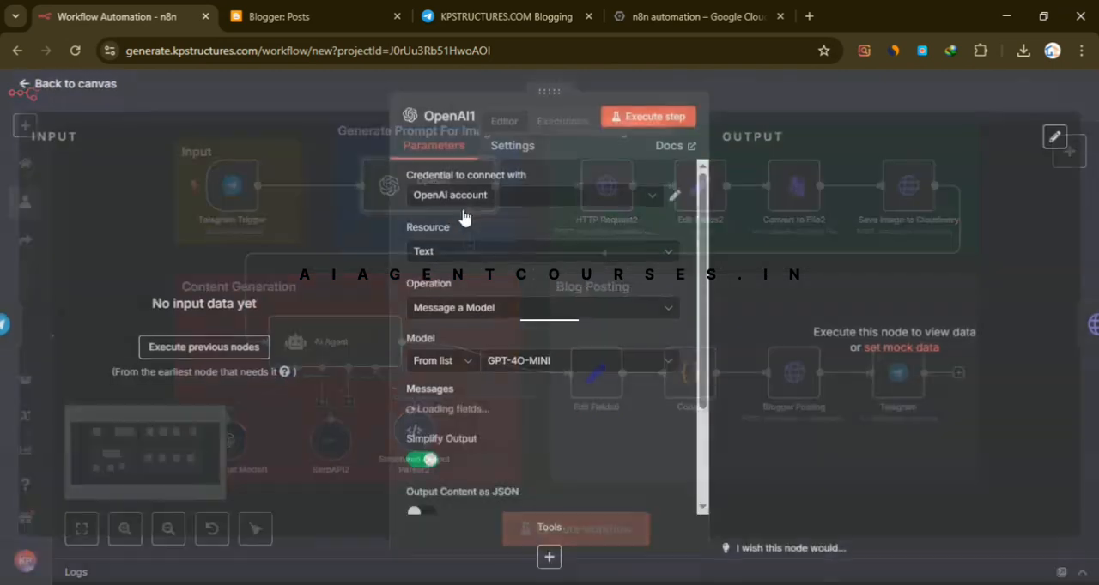
{"action": "left_click", "coordinate": [544, 201]}
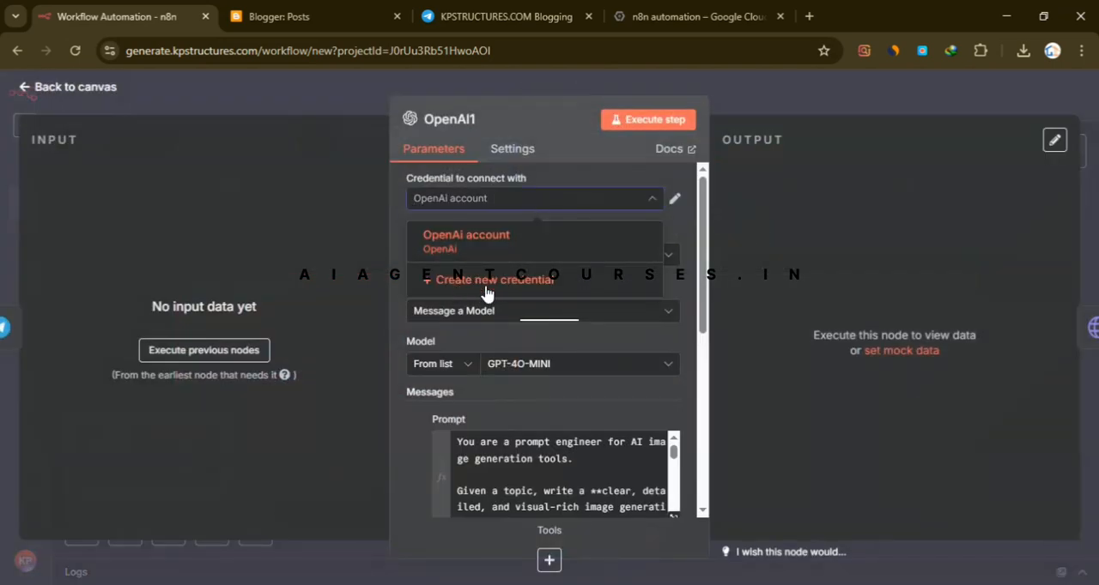
{"action": "left_click", "coordinate": [485, 294]}
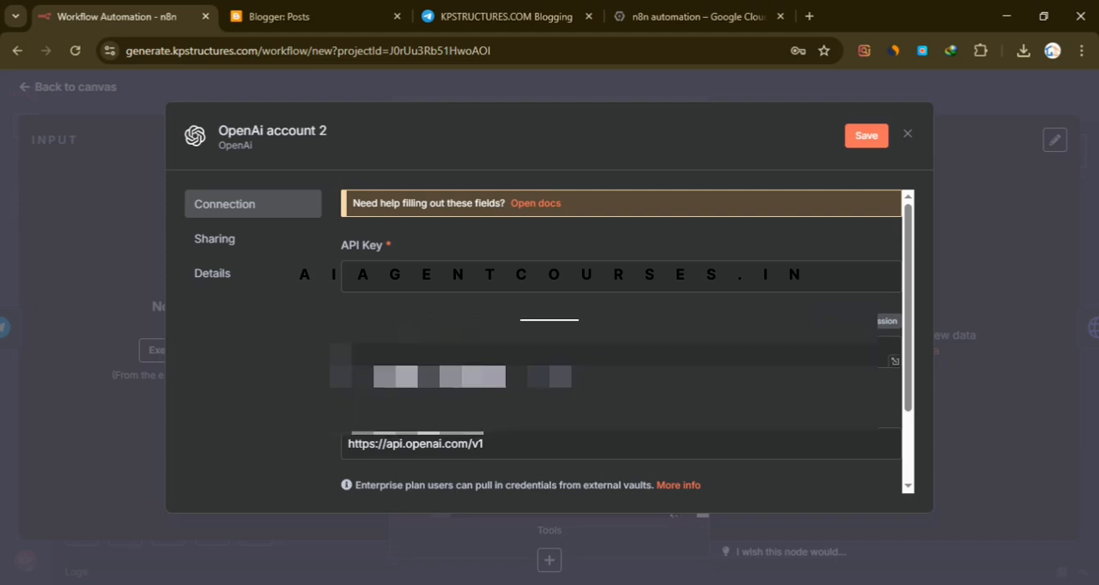
{"action": "left_click", "coordinate": [448, 277]}
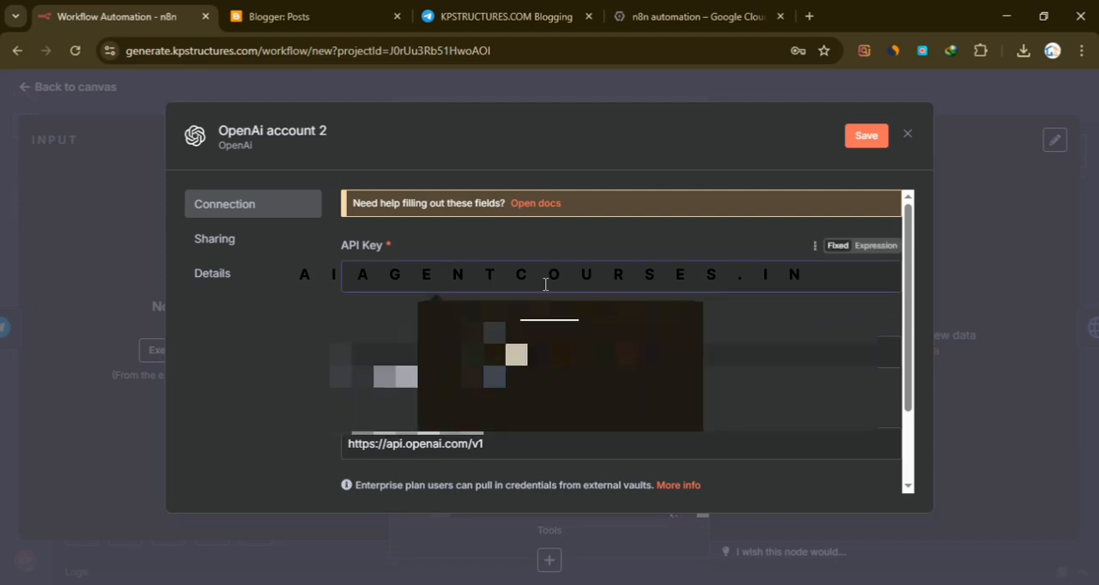
{"action": "left_click", "coordinate": [318, 333]}
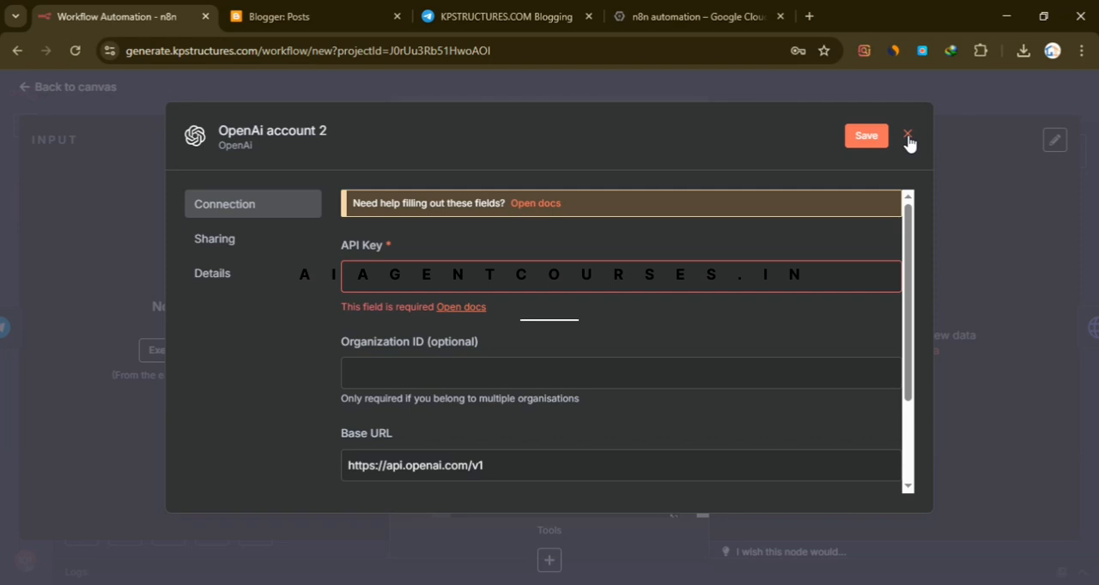
{"action": "left_click", "coordinate": [908, 137]}
- Review the OpenAI1 node's message settings, read its full image prompt in the expression editor, and return to the canvas
{"action": "scroll", "coordinate": [539, 352], "scroll_direction": "down", "scroll_amount": 5}
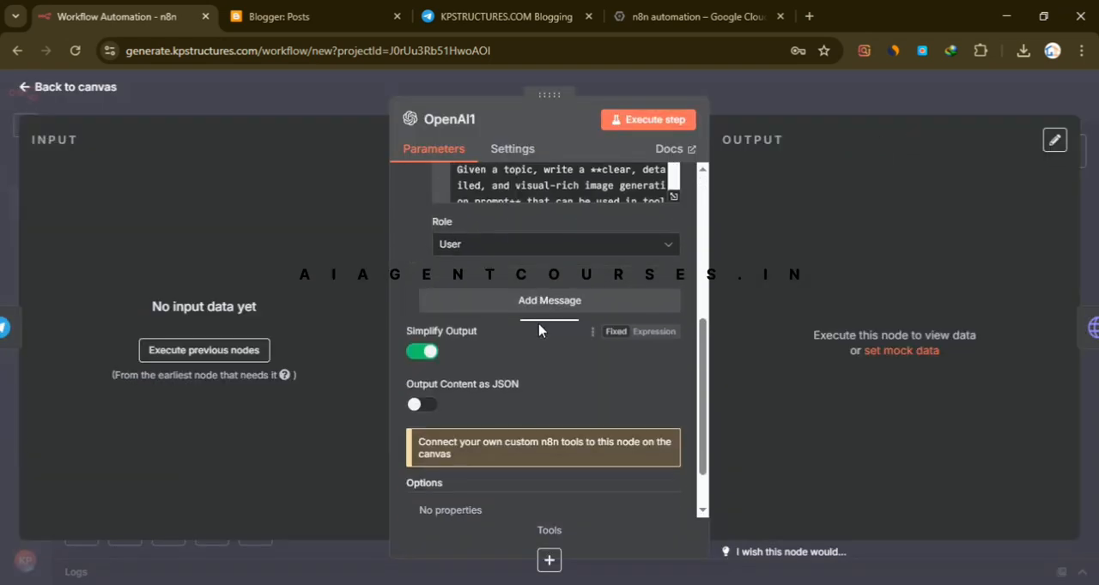
{"action": "scroll", "coordinate": [618, 361], "scroll_direction": "up", "scroll_amount": 3}
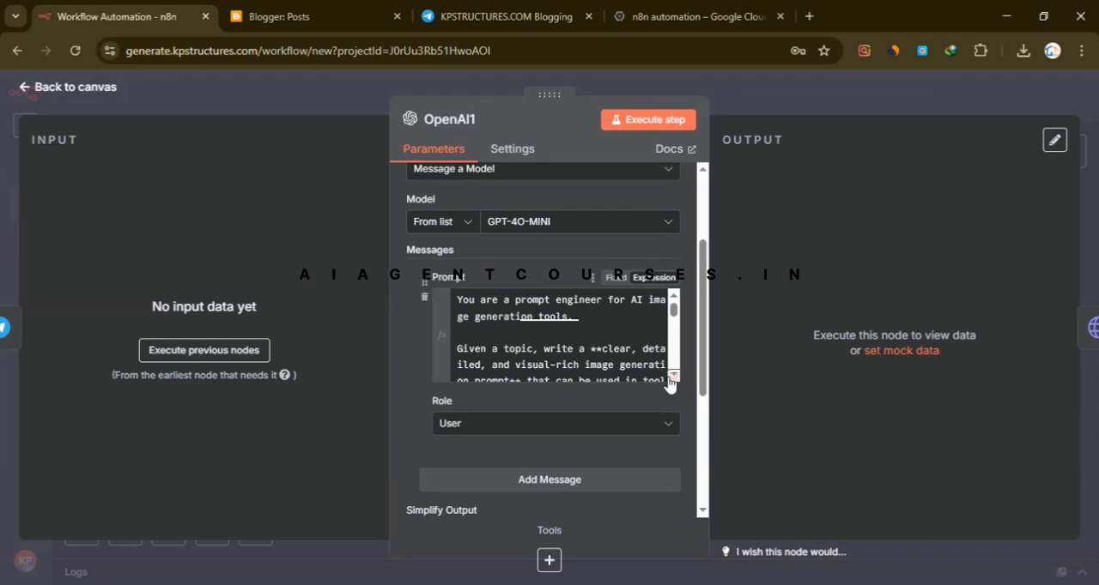
{"action": "left_click", "coordinate": [673, 378]}
{"action": "scroll", "coordinate": [663, 272], "scroll_direction": "down", "scroll_amount": 3}
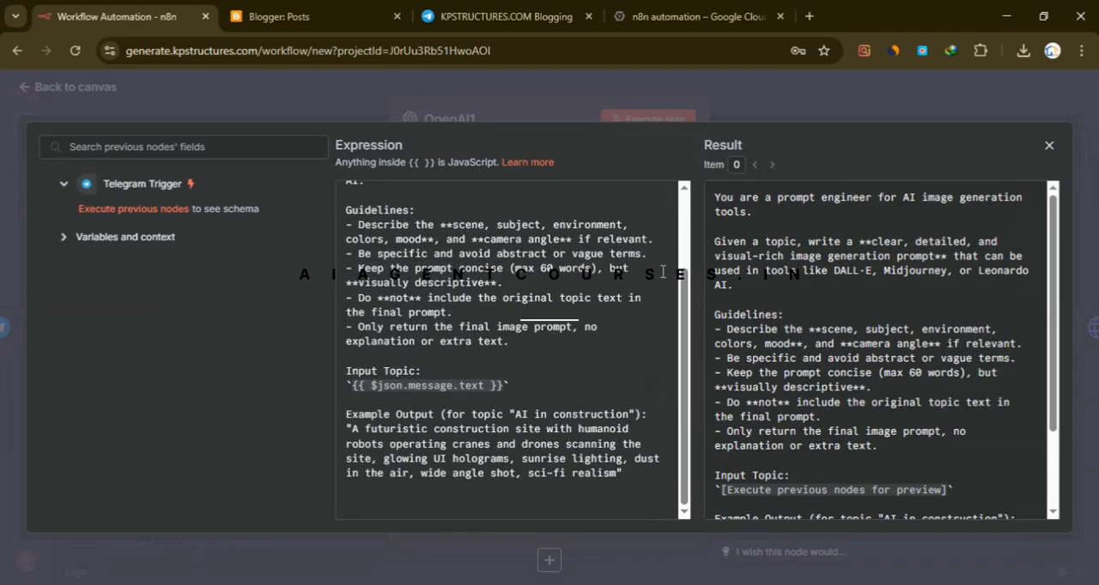
{"action": "scroll", "coordinate": [468, 347], "scroll_direction": "up", "scroll_amount": 3}
{"action": "left_click", "coordinate": [804, 84]}
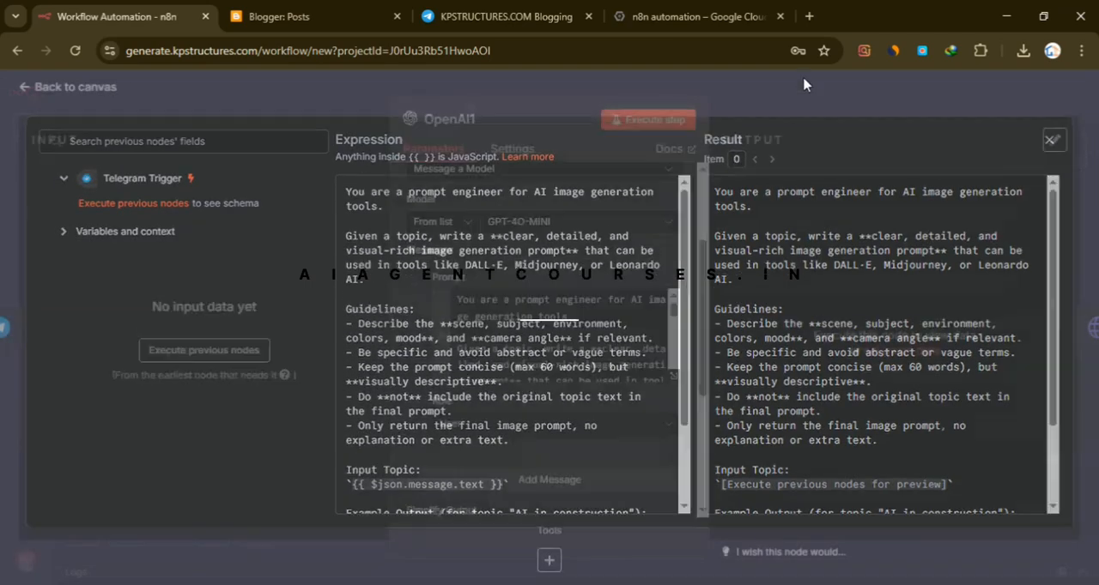
{"action": "left_click", "coordinate": [809, 91]}
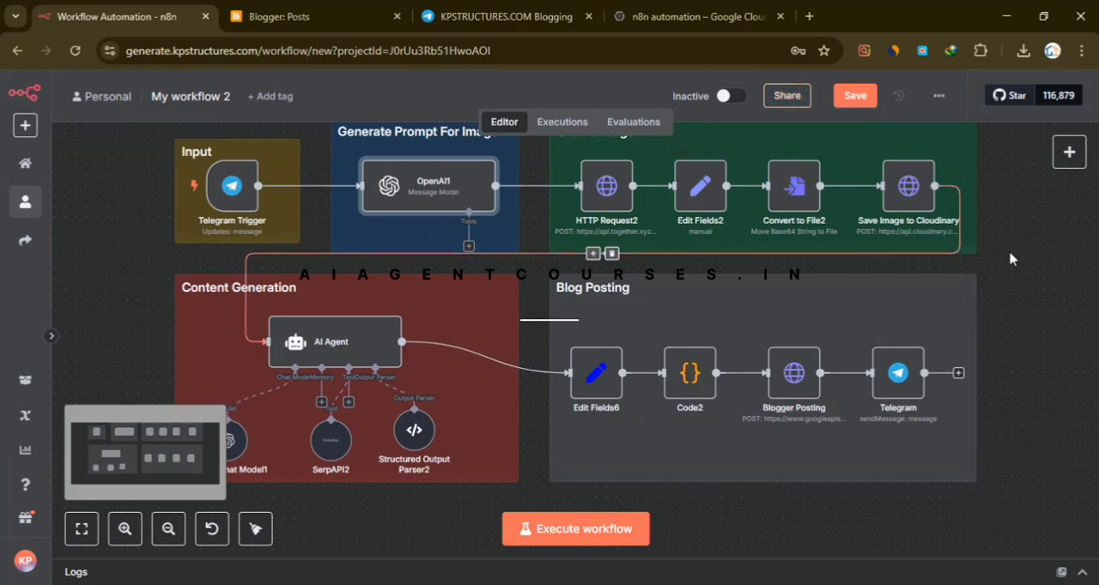
- Inspect the HTTP Request2 node's URL, header authentication and JSON body, and return to the canvas
{"action": "scroll", "coordinate": [678, 244], "scroll_direction": "up", "scroll_amount": 2}
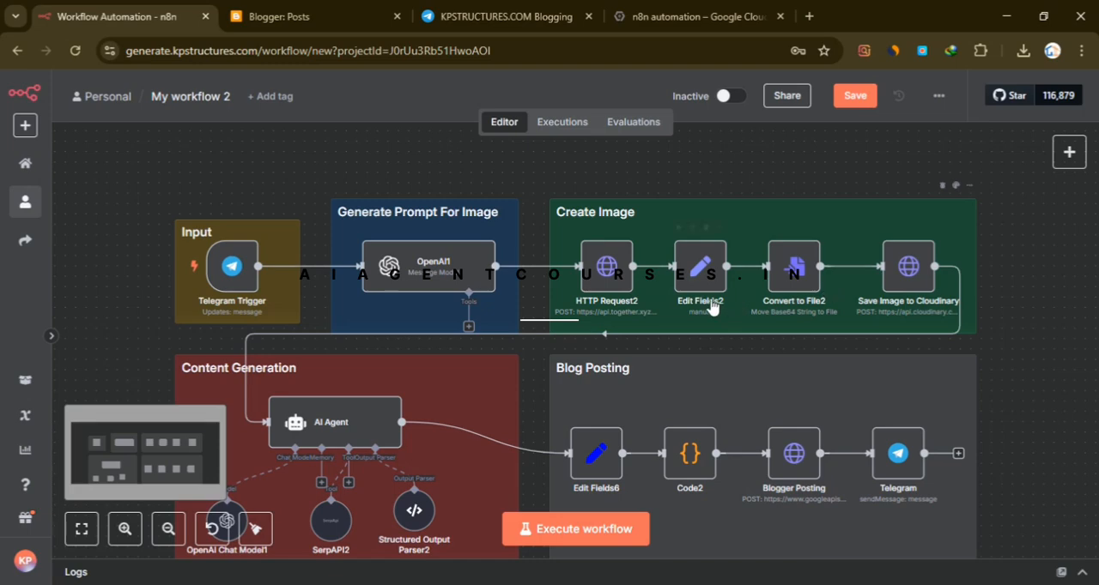
{"action": "double_click", "coordinate": [606, 266]}
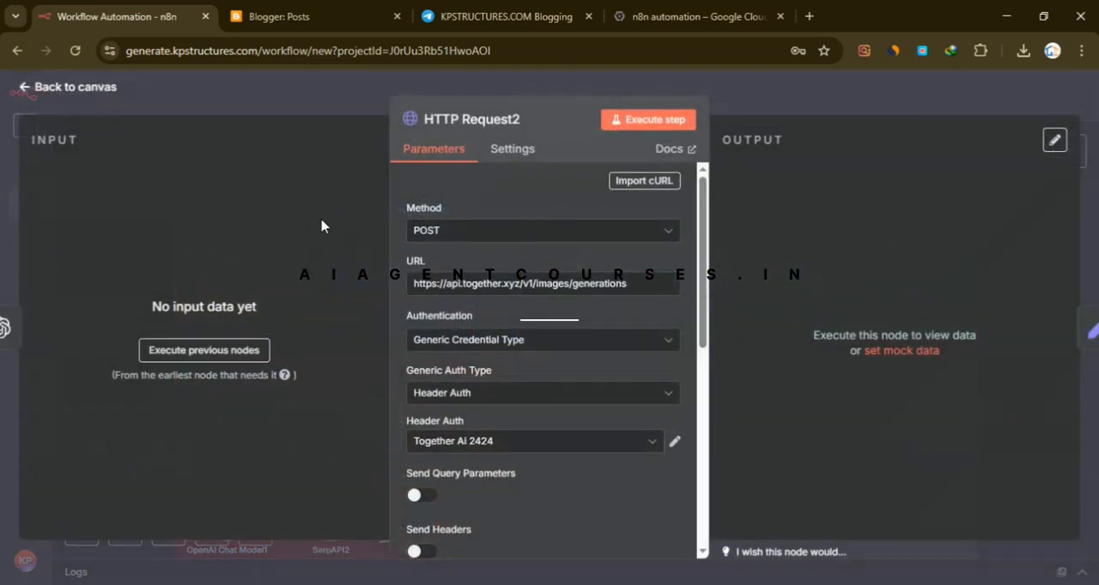
{"action": "scroll", "coordinate": [611, 315], "scroll_direction": "down", "scroll_amount": 5}
{"action": "scroll", "coordinate": [608, 304], "scroll_direction": "up", "scroll_amount": 4}
{"action": "scroll", "coordinate": [608, 305], "scroll_direction": "down", "scroll_amount": 4}
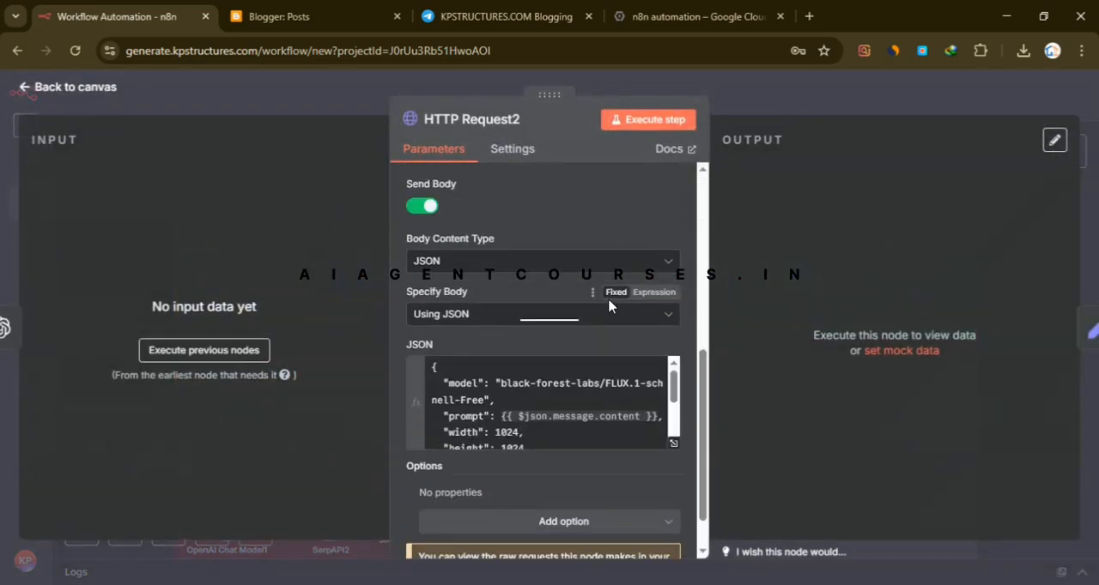
{"action": "scroll", "coordinate": [608, 304], "scroll_direction": "up", "scroll_amount": 4}
{"action": "scroll", "coordinate": [529, 375], "scroll_direction": "down", "scroll_amount": 2}
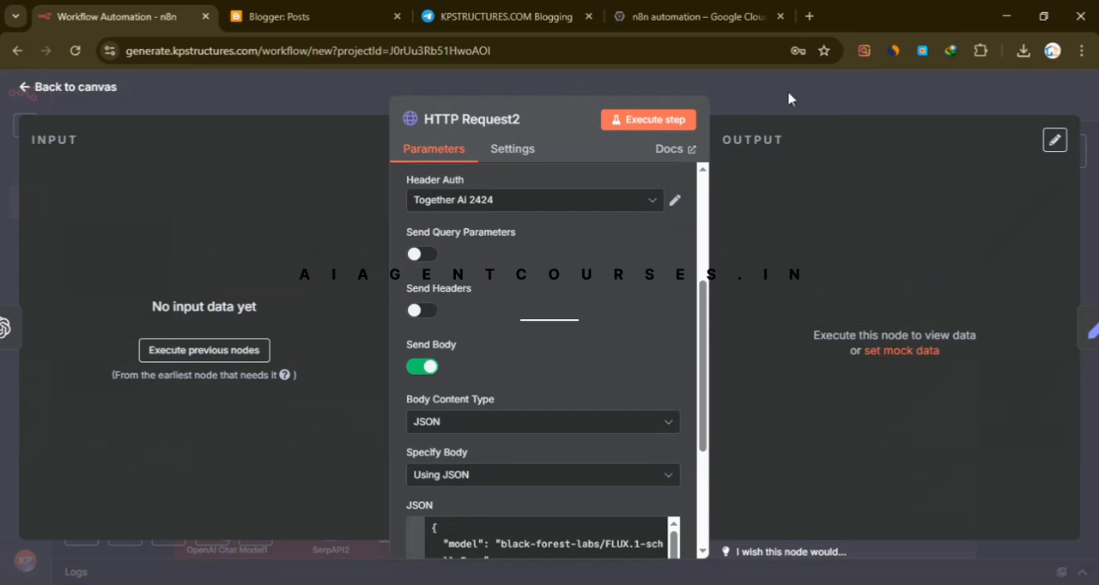
{"action": "scroll", "coordinate": [541, 334], "scroll_direction": "up", "scroll_amount": 4}
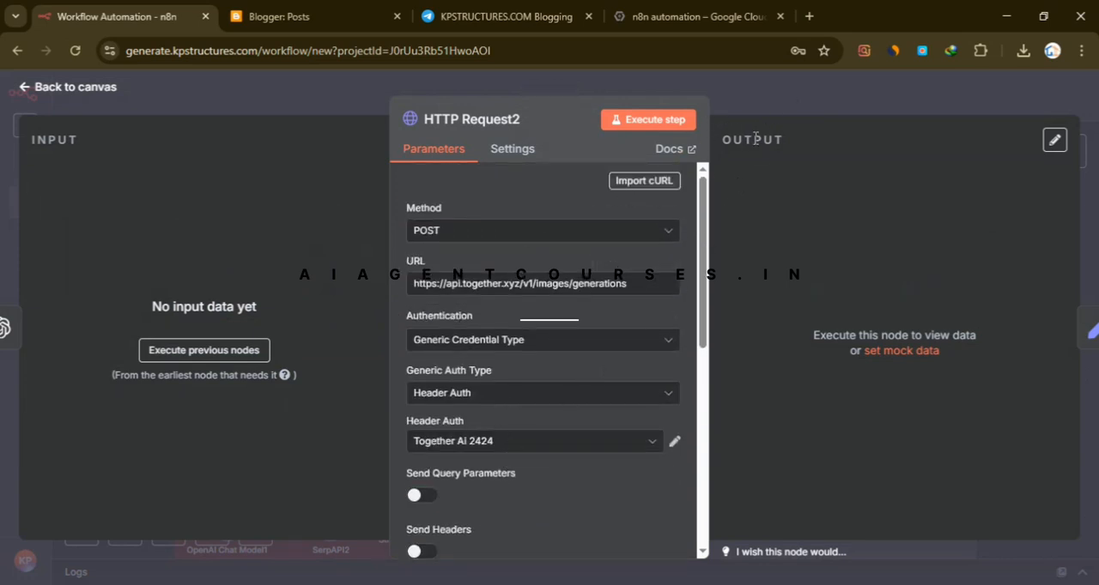
{"action": "left_click", "coordinate": [767, 103]}
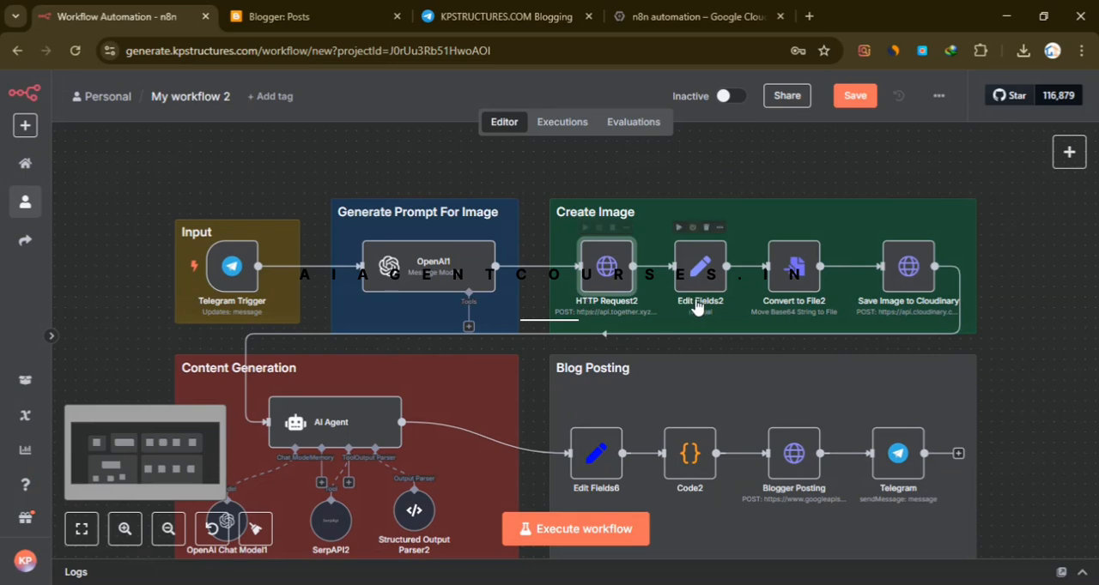
- Inspect the Convert to File2 node's operation and input and output fields, and return to the canvas
{"action": "left_click", "coordinate": [678, 288]}
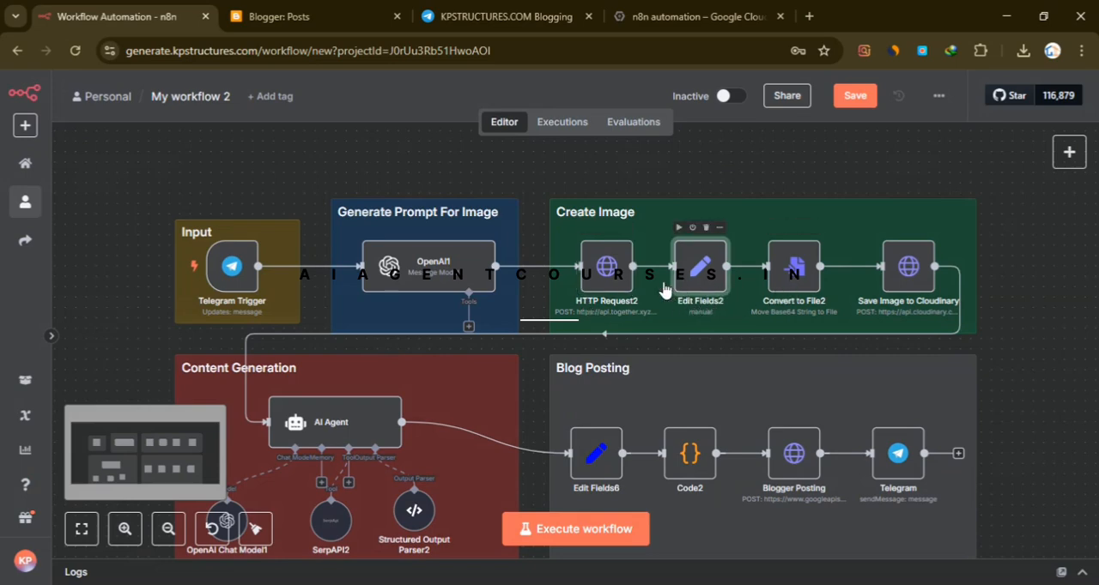
{"action": "left_click", "coordinate": [789, 280]}
{"action": "double_click", "coordinate": [789, 281]}
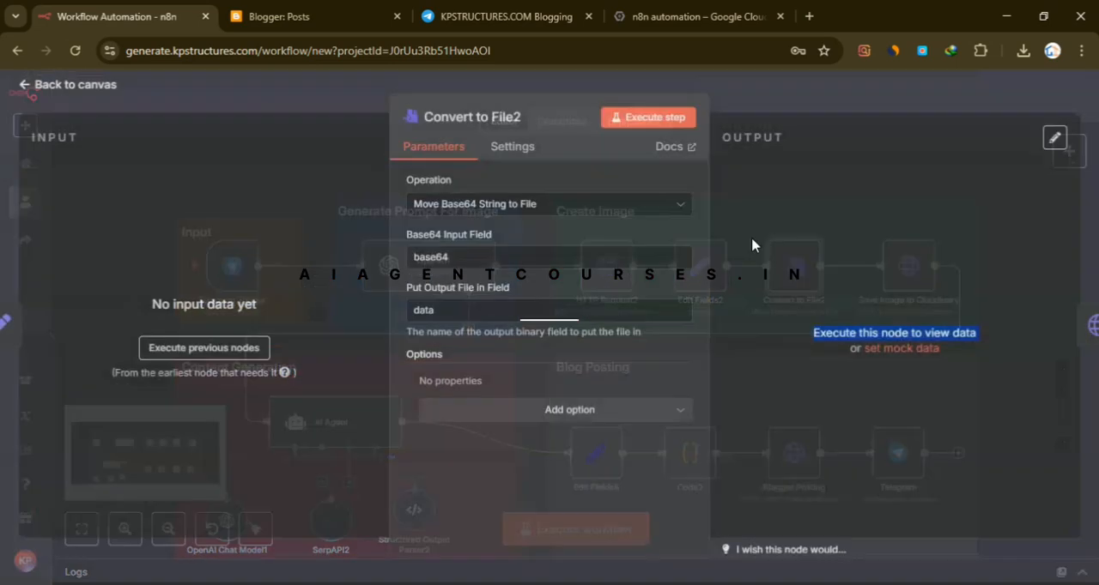
{"action": "left_click", "coordinate": [885, 98]}
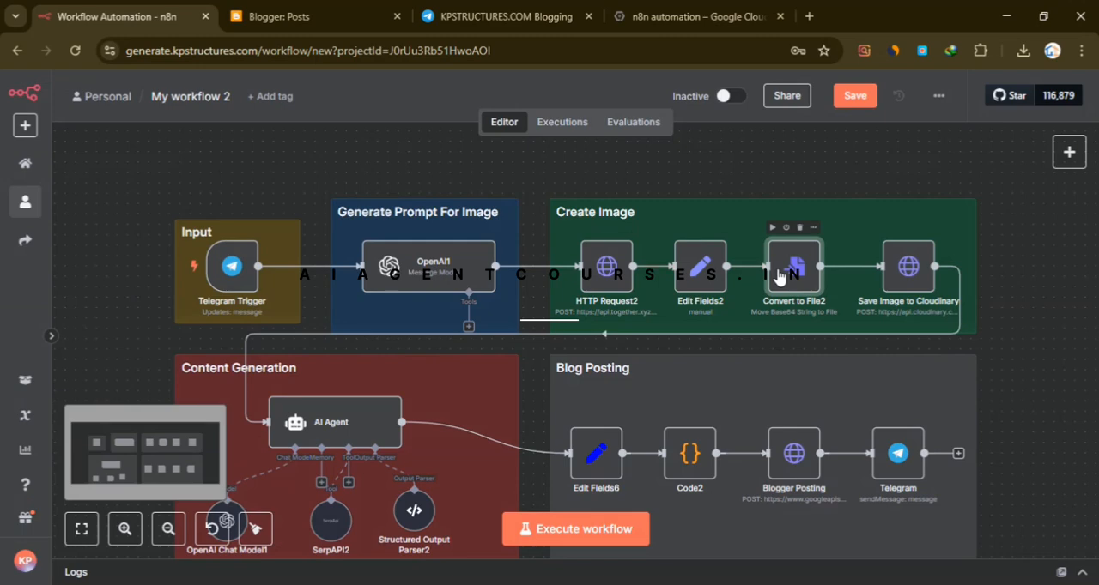
{"action": "left_click", "coordinate": [757, 163]}
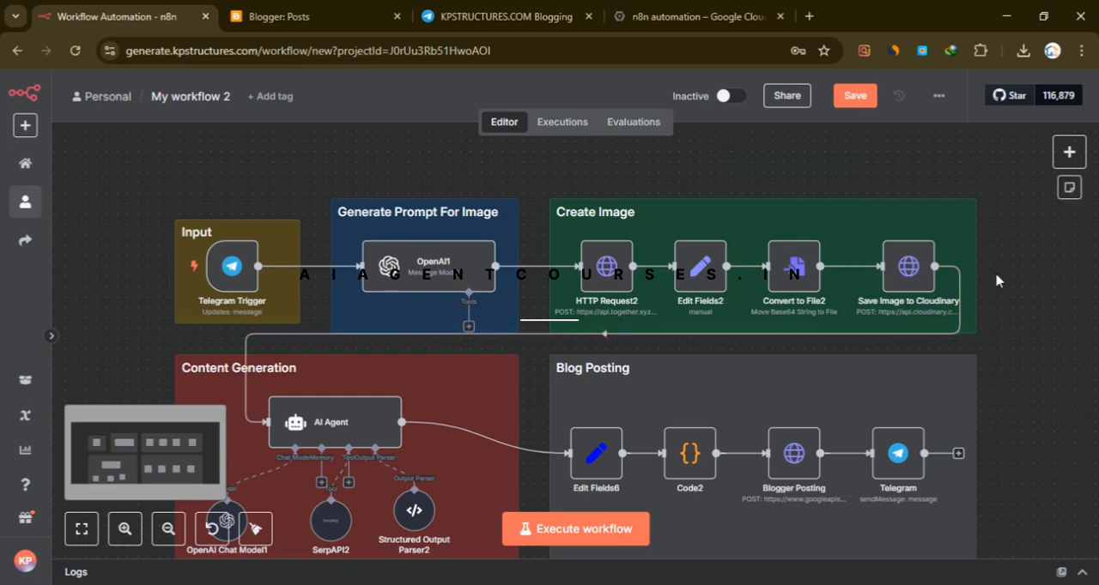
- Open the Save Image to Cloudinary node and examine its method, URL, authentication and query parameters
{"action": "scroll", "coordinate": [996, 281], "scroll_direction": "down", "scroll_amount": 1}
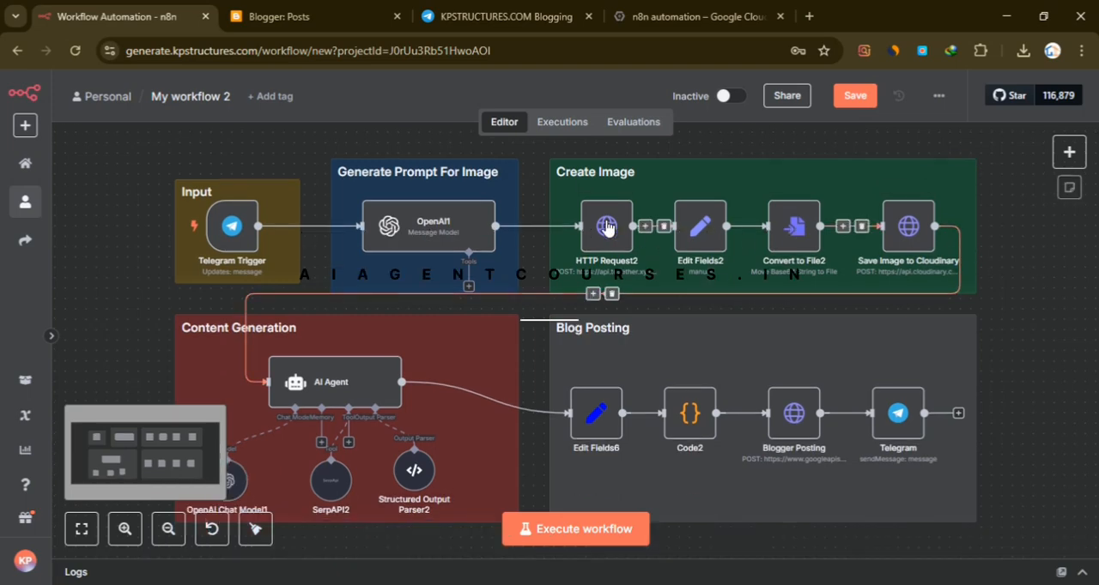
{"action": "left_click", "coordinate": [922, 239]}
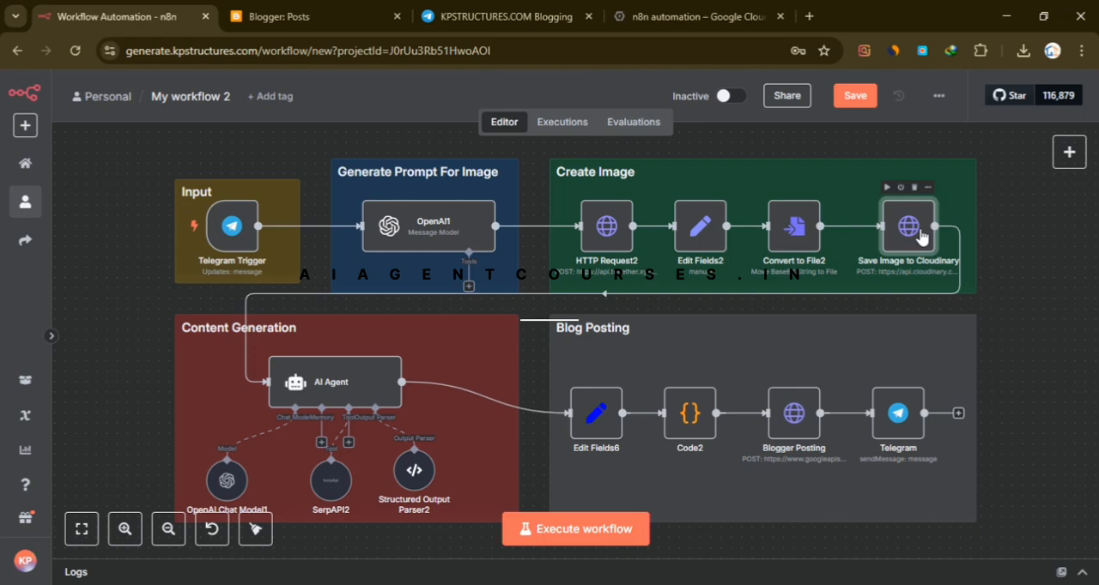
{"action": "double_click", "coordinate": [920, 236]}
{"action": "scroll", "coordinate": [474, 268], "scroll_direction": "down", "scroll_amount": 5}
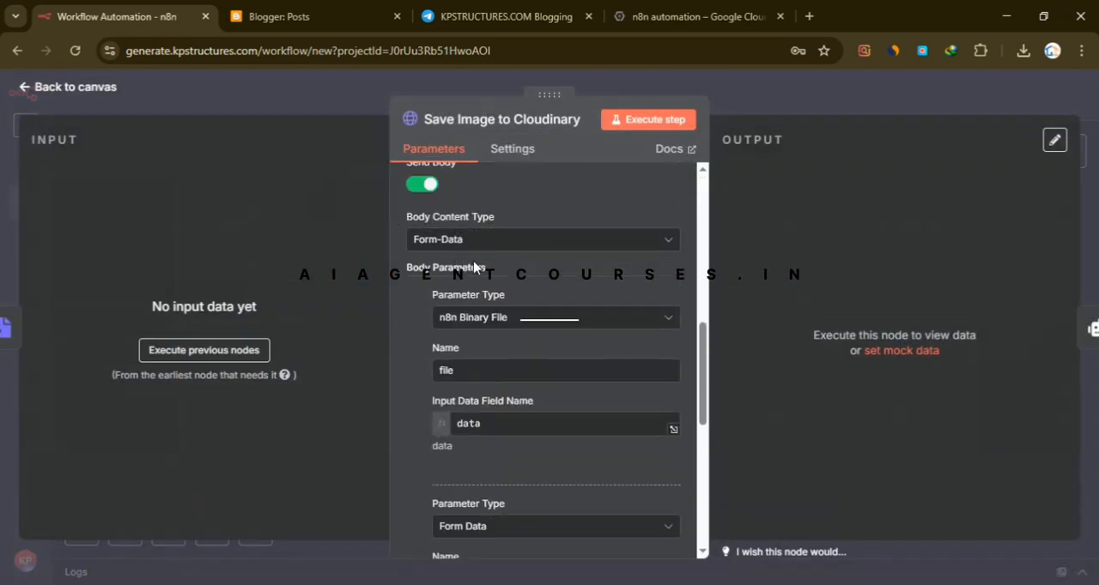
{"action": "scroll", "coordinate": [474, 268], "scroll_direction": "down", "scroll_amount": 3}
{"action": "scroll", "coordinate": [508, 375], "scroll_direction": "up", "scroll_amount": 8}
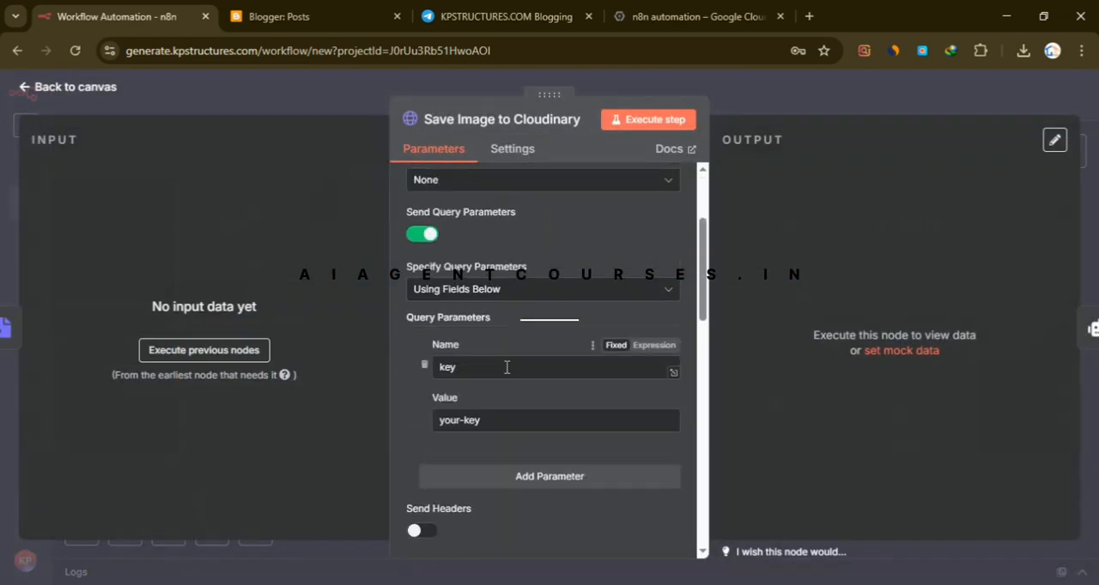
{"action": "scroll", "coordinate": [507, 366], "scroll_direction": "up", "scroll_amount": 3}
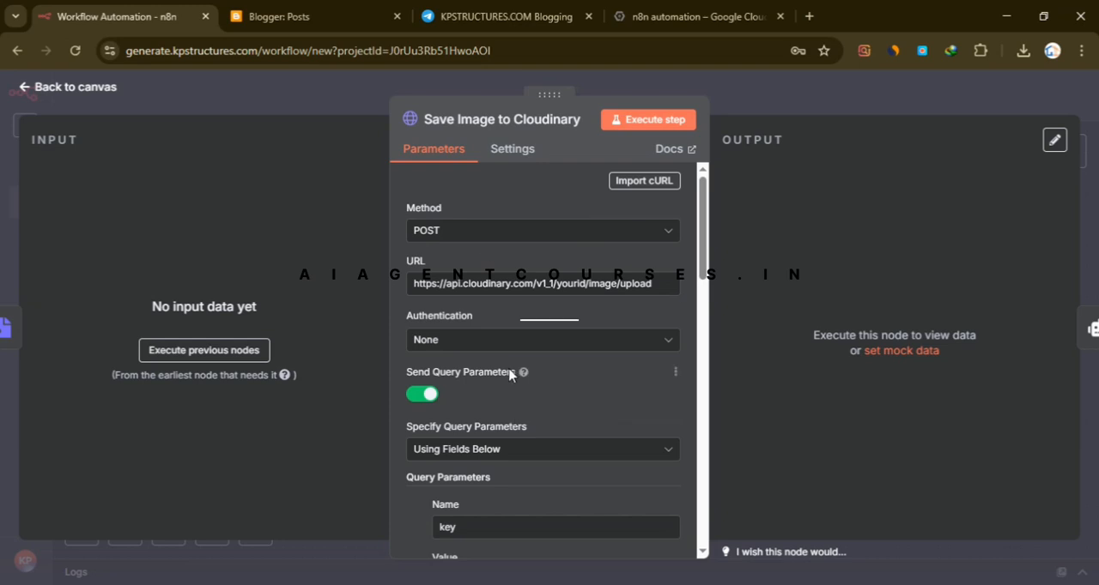
- Examine the Cloudinary request's form-data body parameters, upload preset and redirect options
{"action": "scroll", "coordinate": [509, 374], "scroll_direction": "down", "scroll_amount": 10}
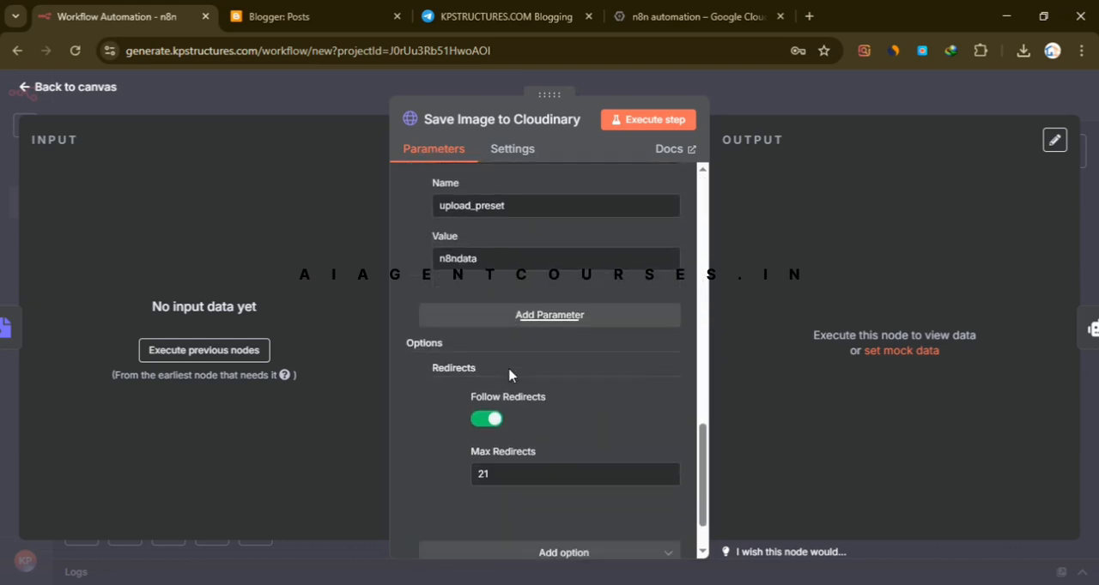
{"action": "scroll", "coordinate": [509, 375], "scroll_direction": "down", "scroll_amount": 1}
{"action": "scroll", "coordinate": [549, 420], "scroll_direction": "up", "scroll_amount": 2}
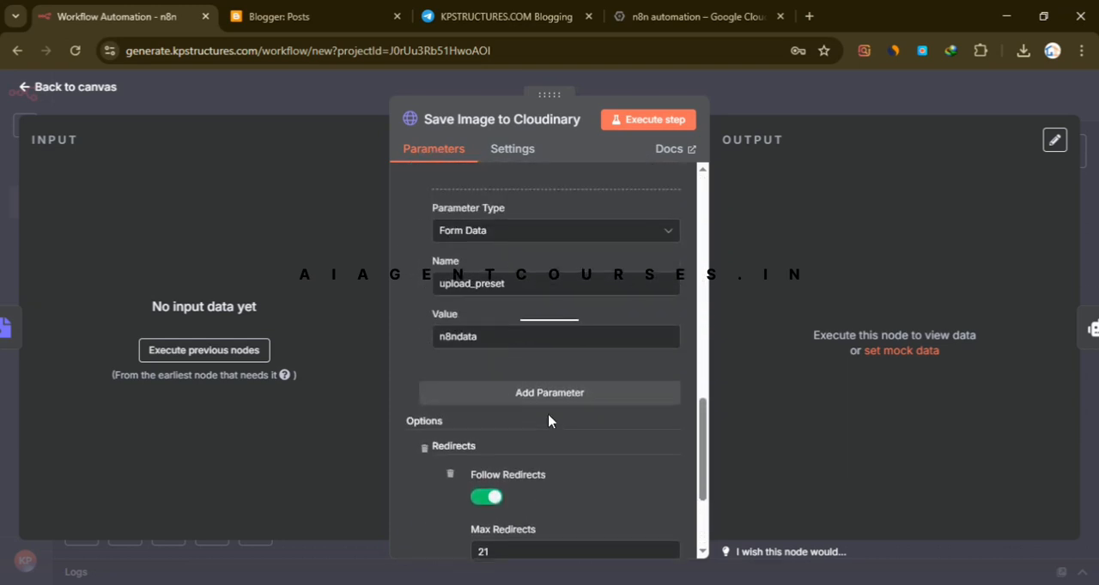
{"action": "scroll", "coordinate": [549, 420], "scroll_direction": "up", "scroll_amount": 5}
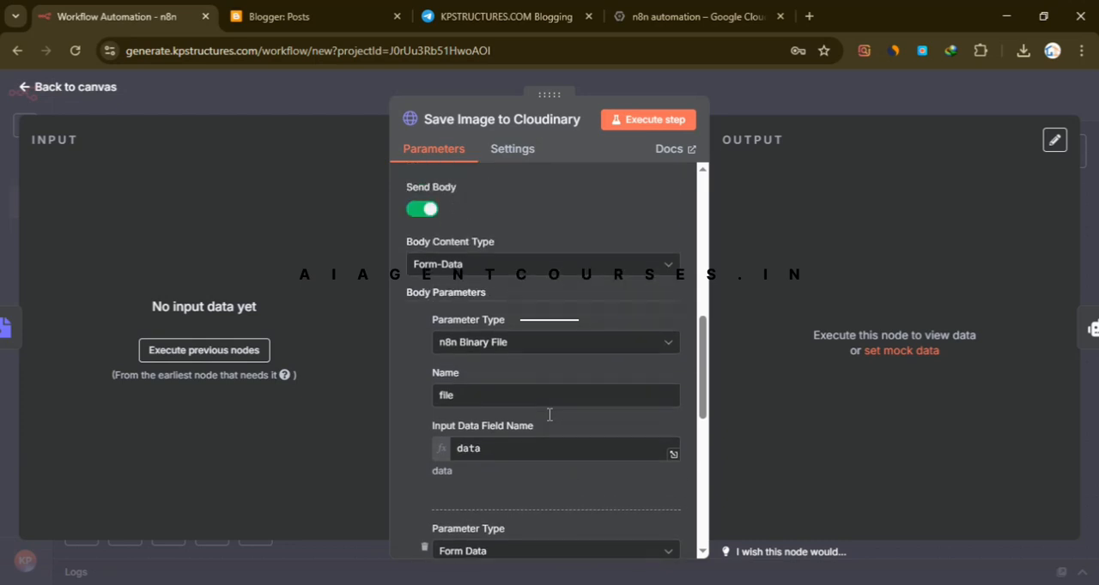
{"action": "scroll", "coordinate": [550, 421], "scroll_direction": "up", "scroll_amount": 1}
{"action": "scroll", "coordinate": [541, 447], "scroll_direction": "up", "scroll_amount": 2}
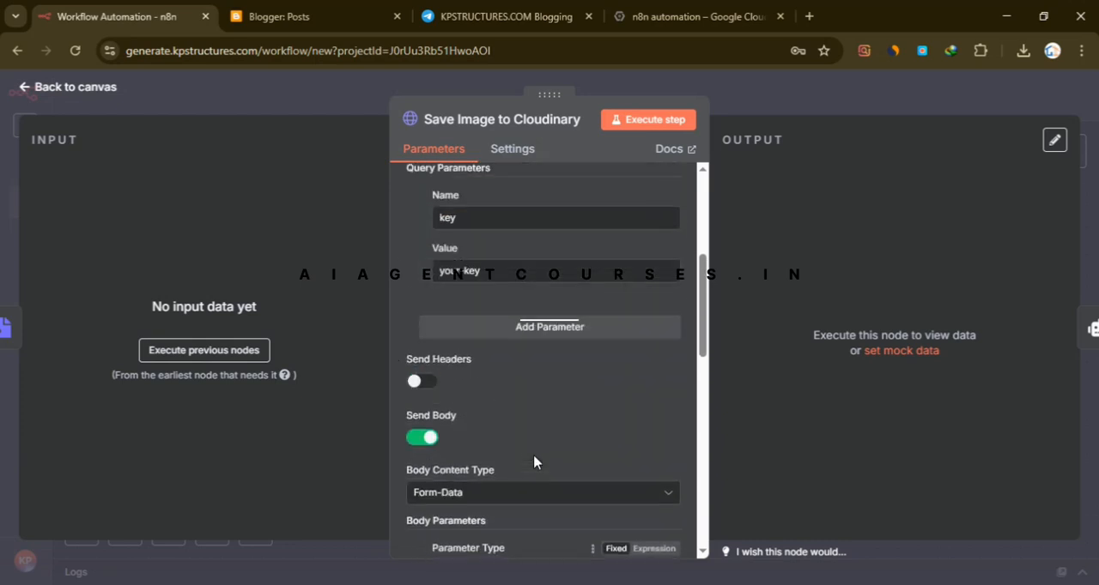
- Check the placeholders for the key query parameter and the account ID in the Cloudinary URL, and return to the canvas
{"action": "scroll", "coordinate": [549, 465], "scroll_direction": "up", "scroll_amount": 4}
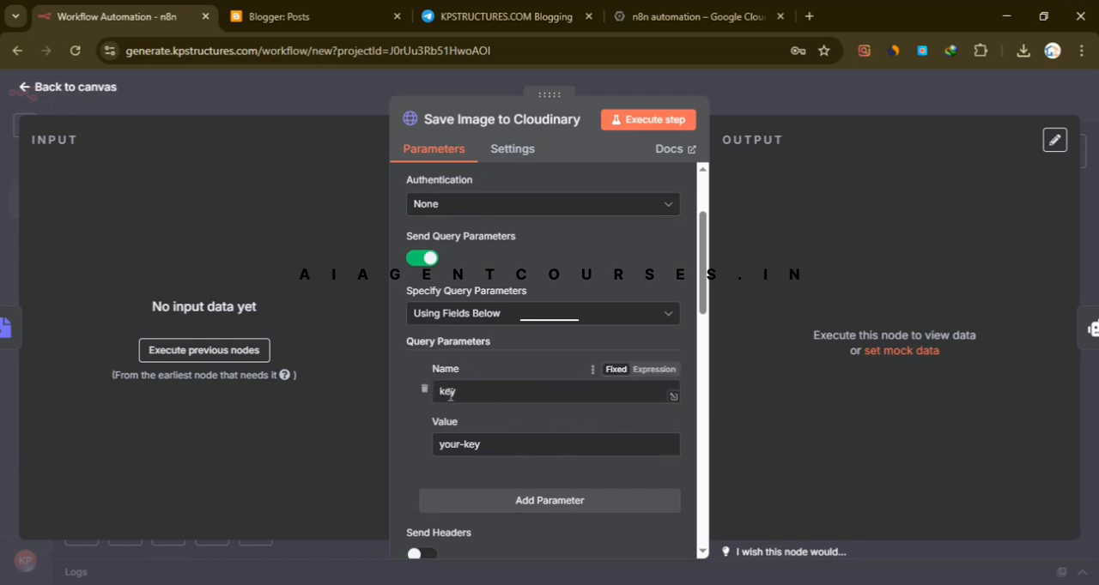
{"action": "left_click", "coordinate": [440, 451]}
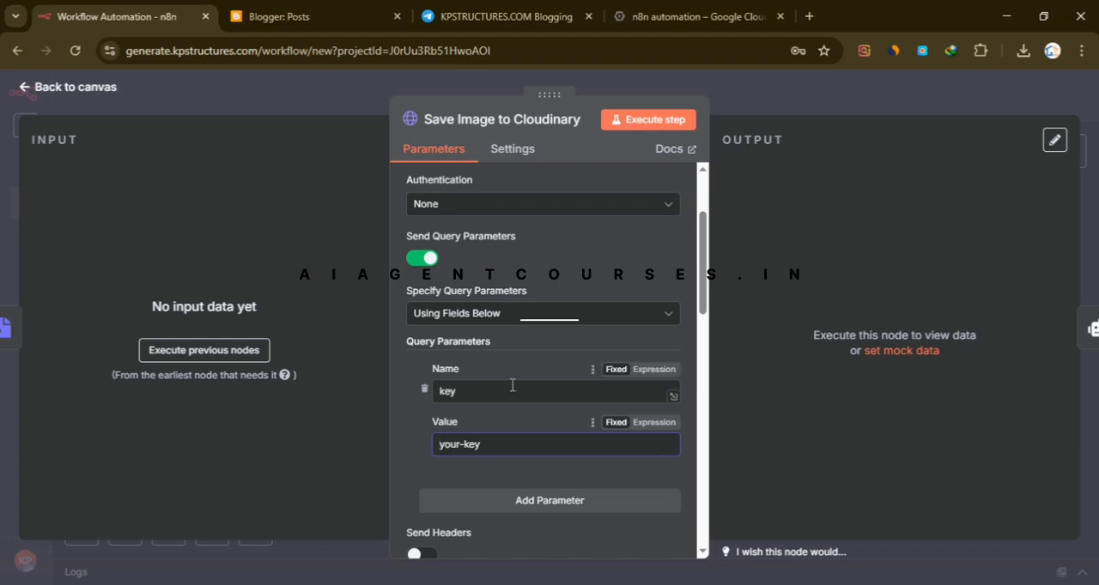
{"action": "scroll", "coordinate": [516, 396], "scroll_direction": "up", "scroll_amount": 3}
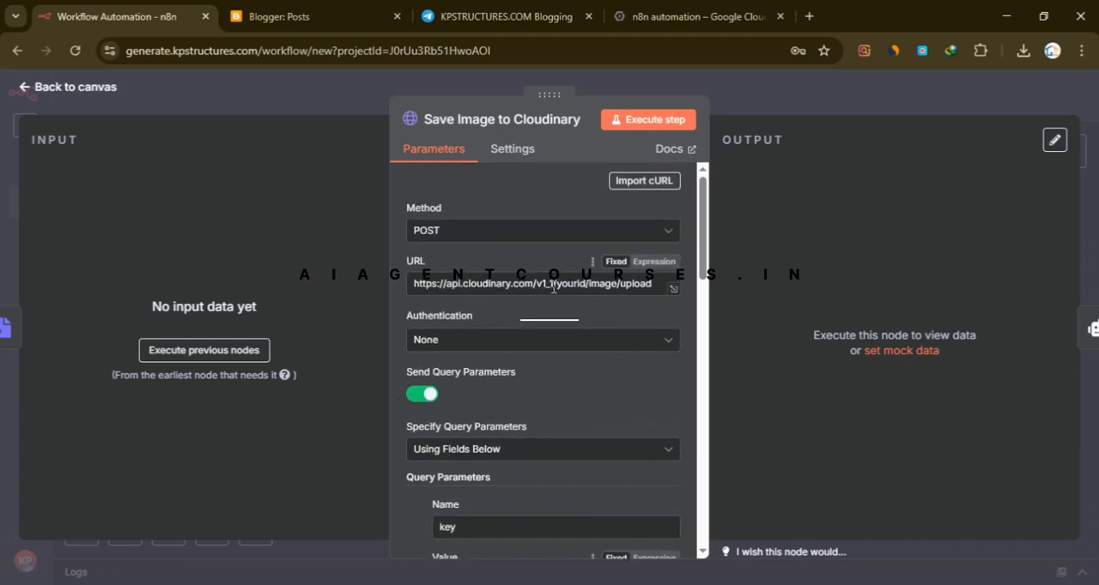
{"action": "left_click_drag", "start_coordinate": [558, 288], "coordinate": [584, 292]}
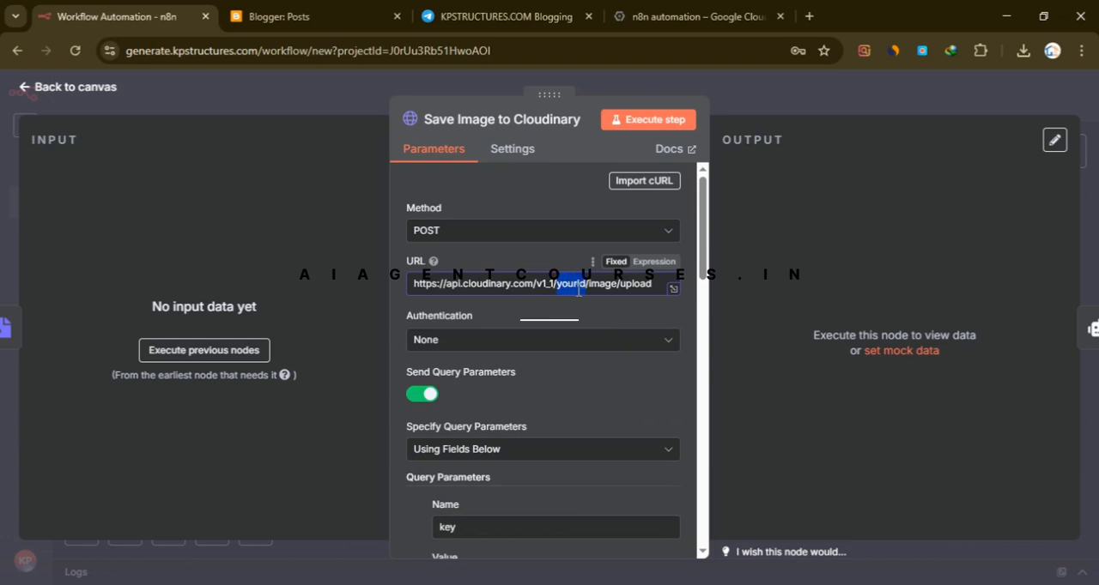
{"action": "left_click", "coordinate": [579, 290]}
{"action": "scroll", "coordinate": [572, 341], "scroll_direction": "down", "scroll_amount": 4}
{"action": "scroll", "coordinate": [564, 364], "scroll_direction": "up", "scroll_amount": 1}
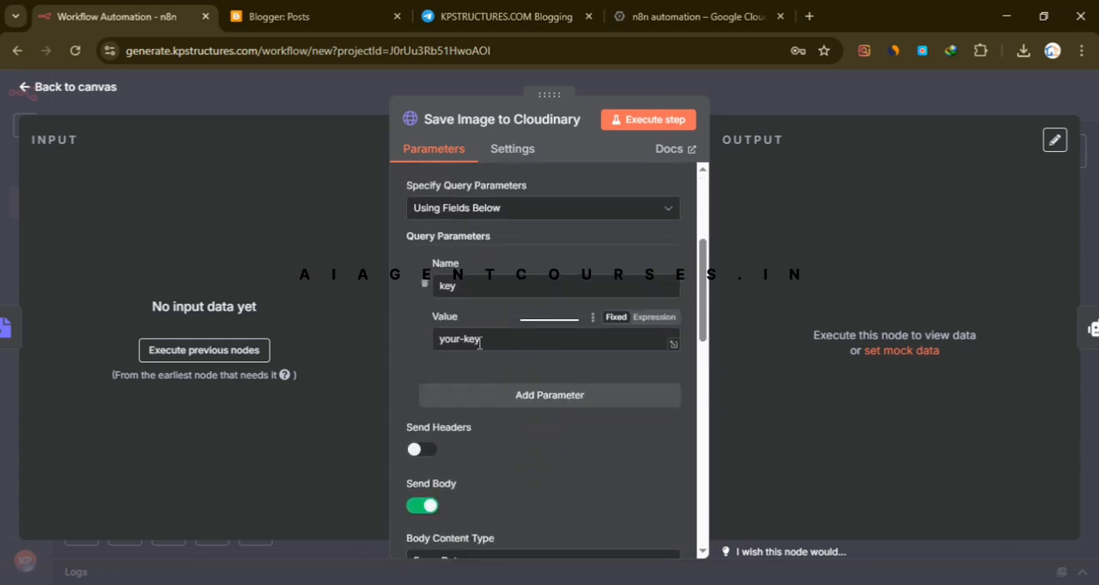
{"action": "left_click", "coordinate": [799, 104]}
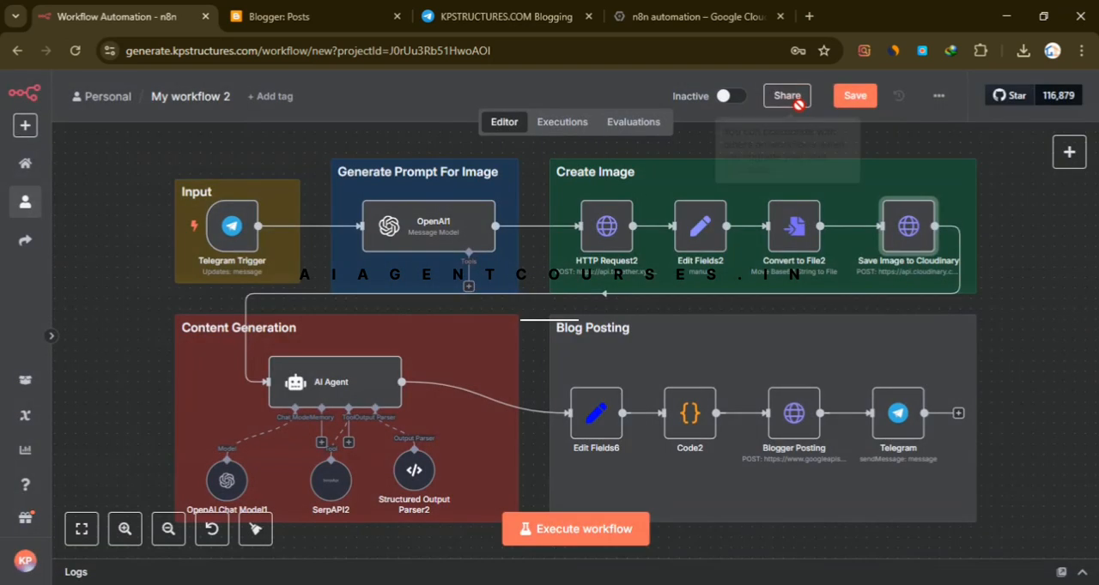
- Open the AI Agent node, read its full user message prompt in the expanded expression editor, and return to the canvas
{"action": "left_click", "coordinate": [997, 264]}
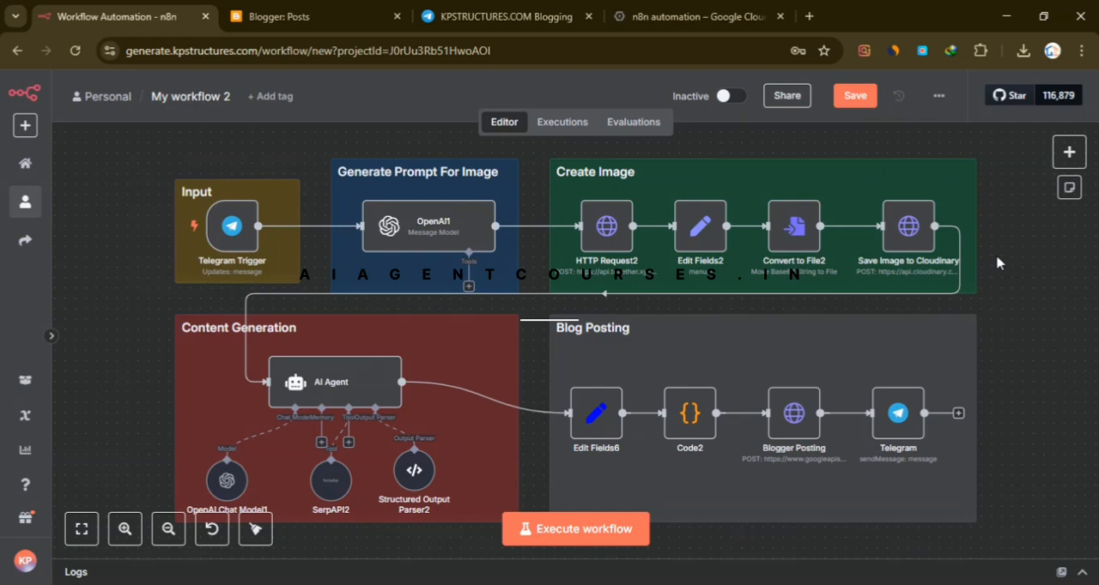
{"action": "left_click", "coordinate": [349, 391]}
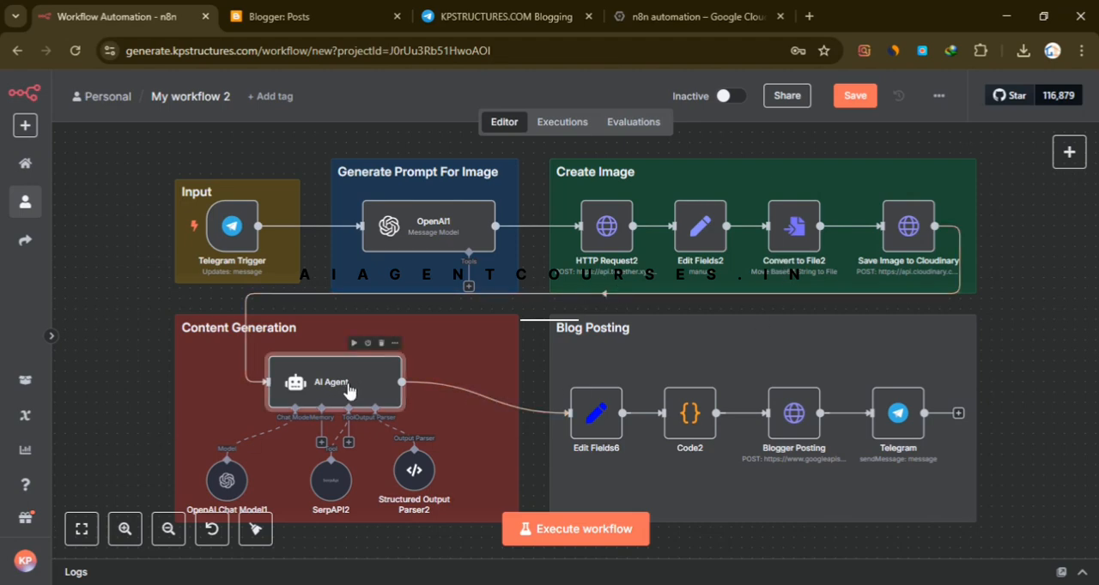
{"action": "double_click", "coordinate": [347, 390]}
{"action": "scroll", "coordinate": [508, 352], "scroll_direction": "down", "scroll_amount": 3}
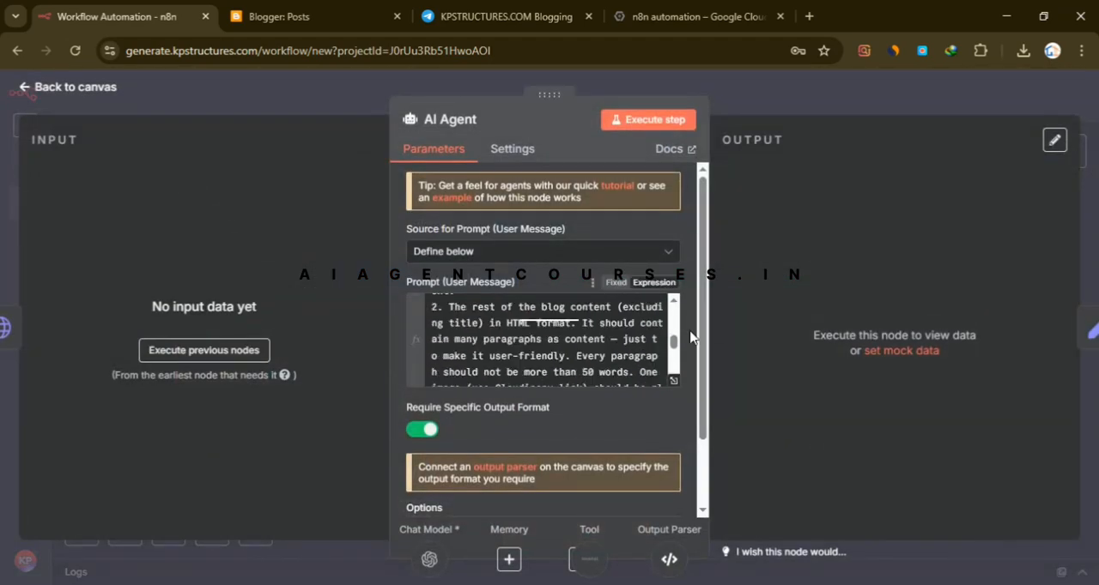
{"action": "scroll", "coordinate": [601, 361], "scroll_direction": "down", "scroll_amount": 3}
{"action": "left_click", "coordinate": [674, 380]}
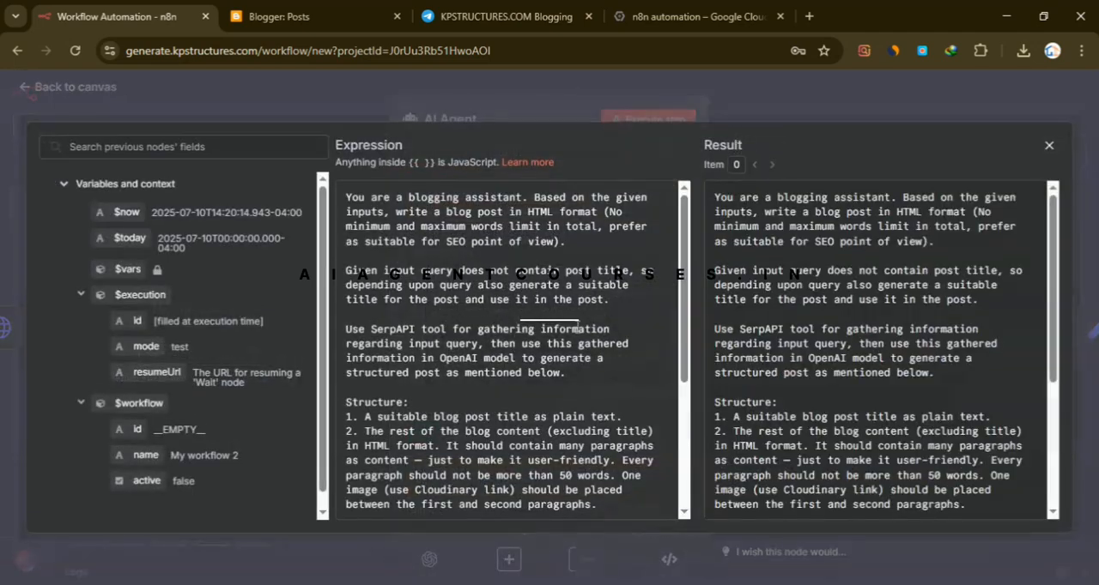
{"action": "scroll", "coordinate": [480, 341], "scroll_direction": "down", "scroll_amount": 5}
{"action": "scroll", "coordinate": [480, 341], "scroll_direction": "up", "scroll_amount": 5}
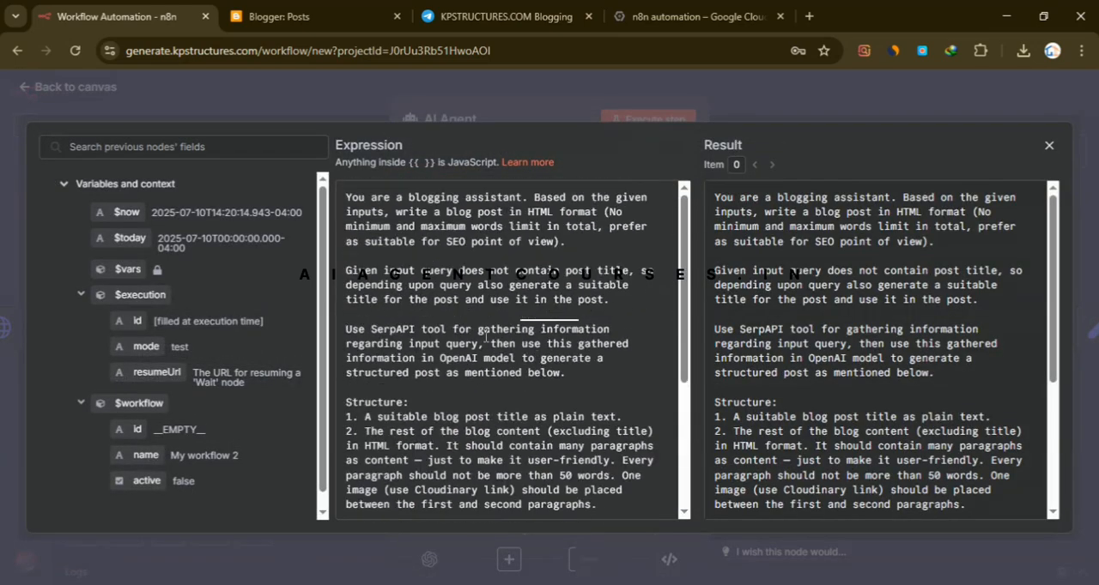
{"action": "left_click", "coordinate": [732, 93]}
{"action": "left_click", "coordinate": [797, 107]}
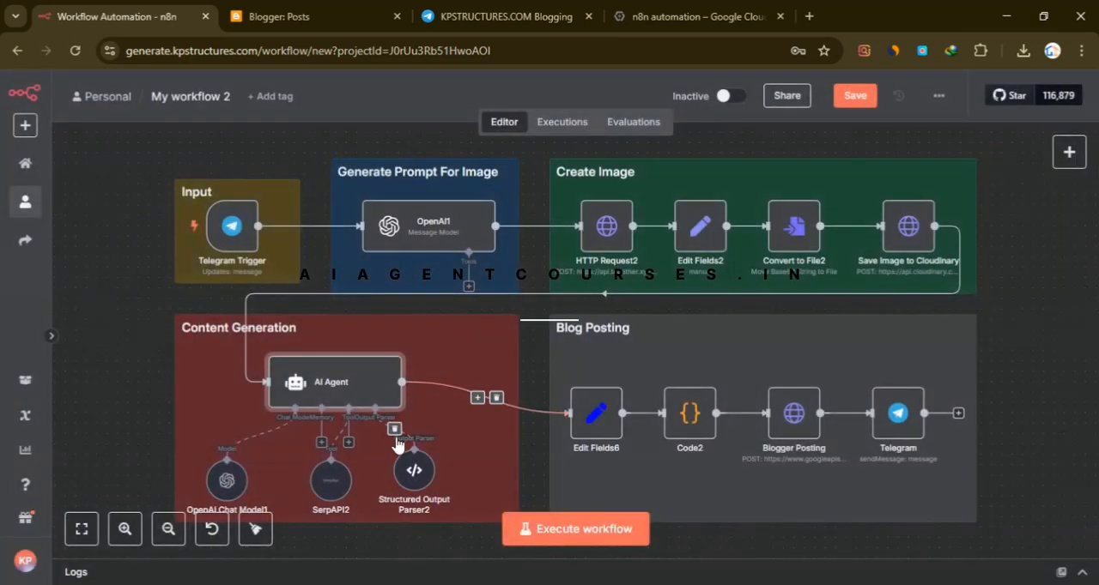
- Examine the JSON input schema of the Structured Output Parser2 node and return to the canvas
{"action": "double_click", "coordinate": [415, 469]}
{"action": "scroll", "coordinate": [533, 367], "scroll_direction": "down", "scroll_amount": 1}
{"action": "scroll", "coordinate": [532, 367], "scroll_direction": "down", "scroll_amount": 3}
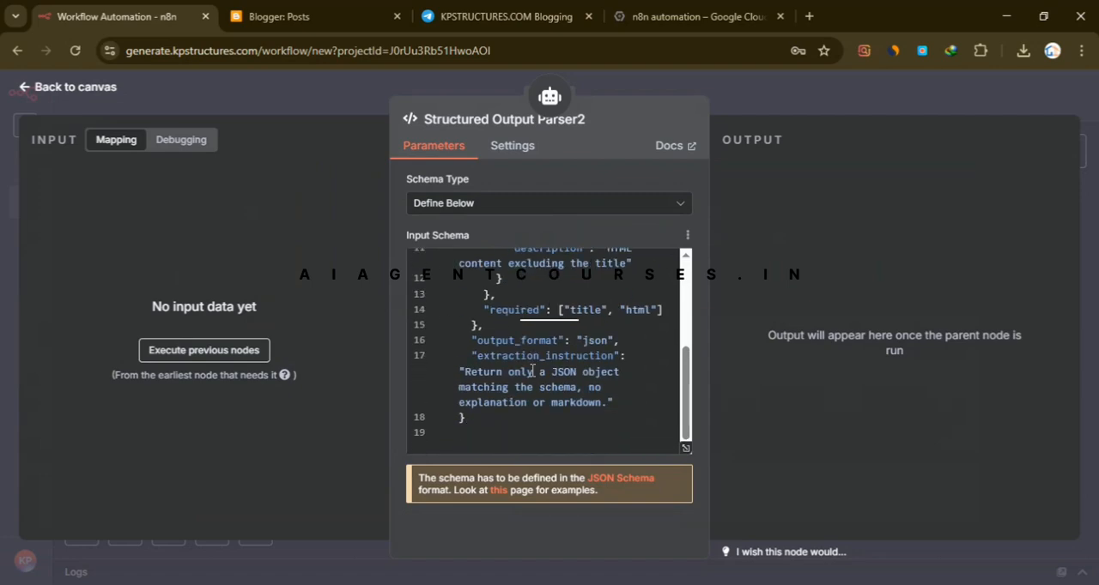
{"action": "left_click", "coordinate": [778, 101]}
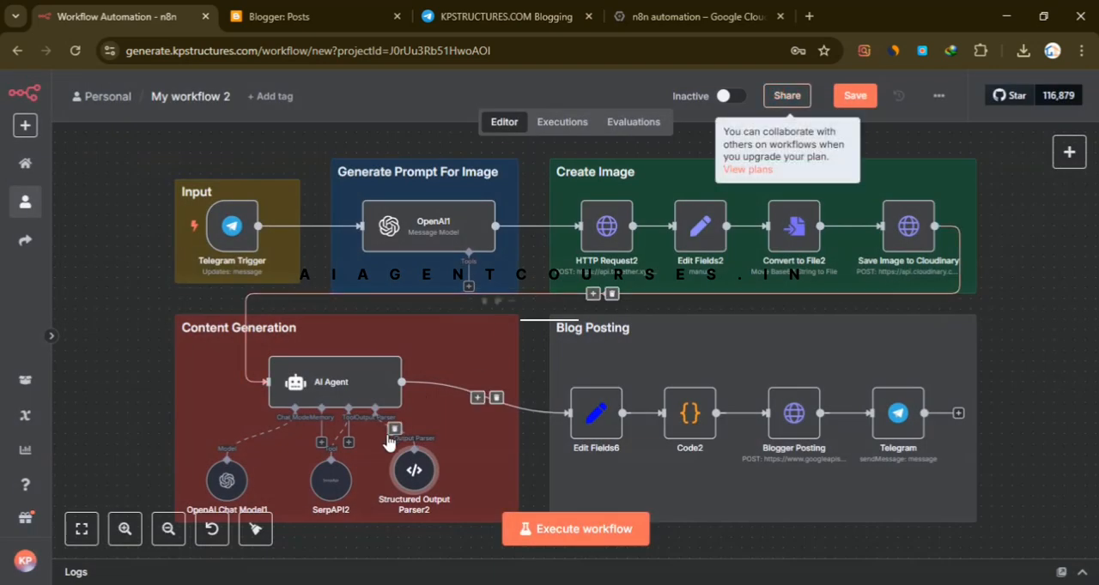
- Check the credential and model selected in the OpenAI Chat Model1 node and return to the canvas
{"action": "double_click", "coordinate": [226, 492]}
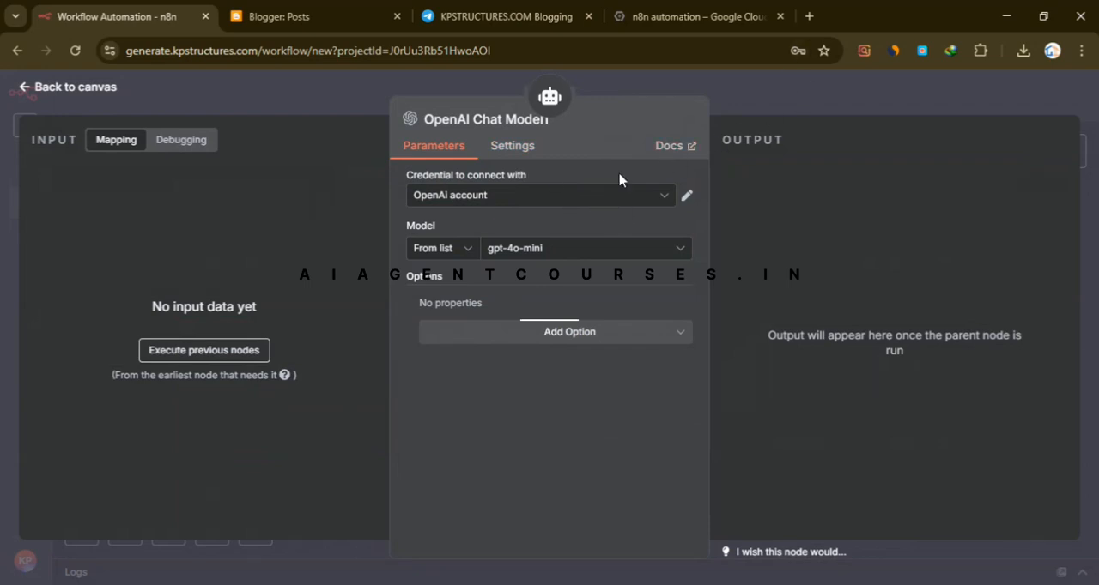
{"action": "left_click", "coordinate": [585, 201]}
{"action": "left_click", "coordinate": [507, 249]}
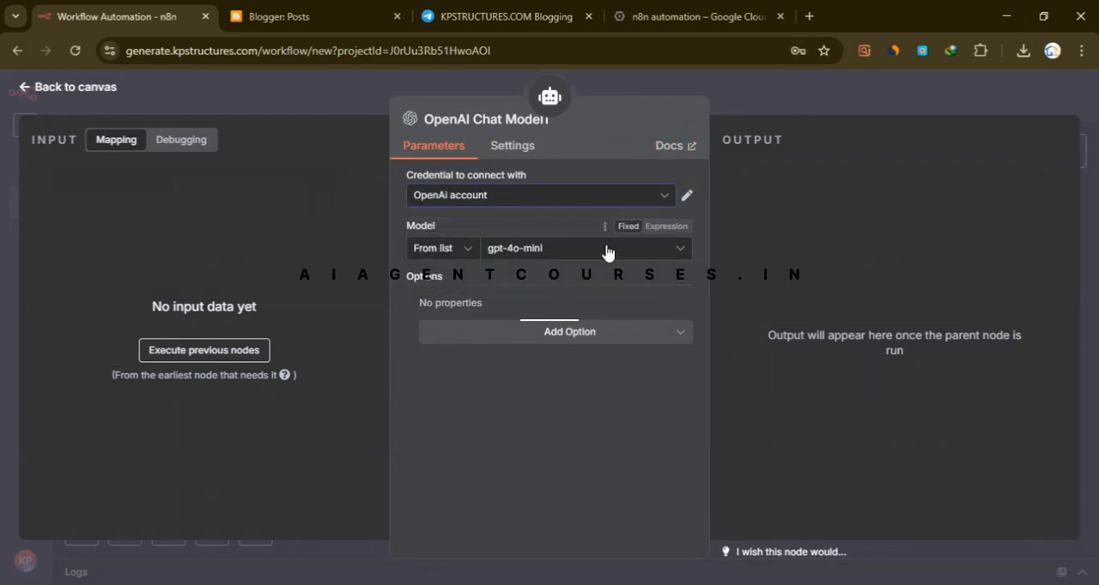
{"action": "left_click", "coordinate": [722, 101]}
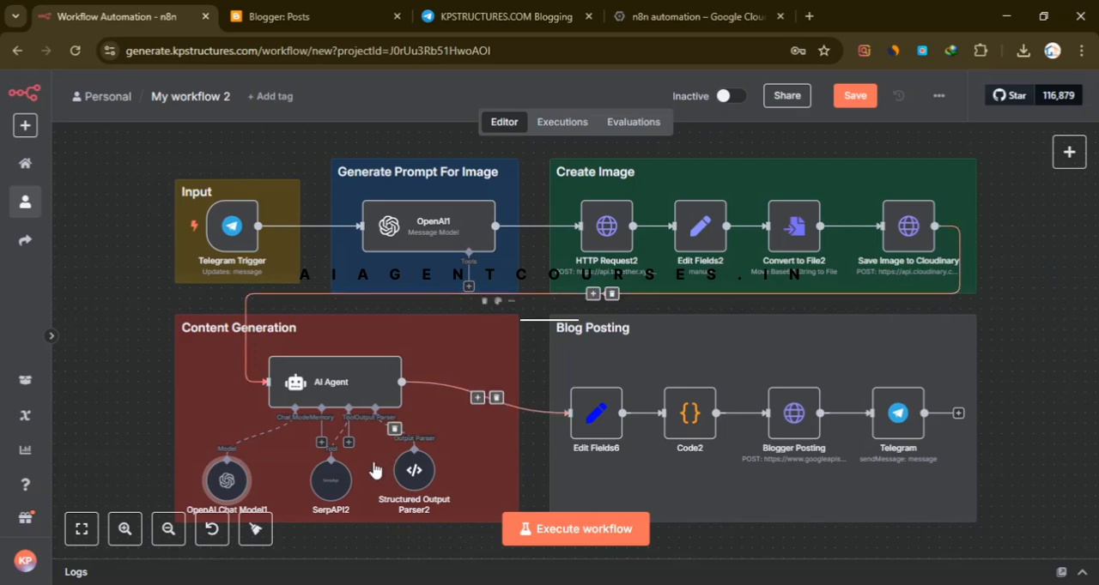
- Inspect the SerpAPI2 tool node's credential and options, and return to the canvas
{"action": "scroll", "coordinate": [301, 470], "scroll_direction": "down", "scroll_amount": 2}
{"action": "scroll", "coordinate": [300, 471], "scroll_direction": "down", "scroll_amount": 2}
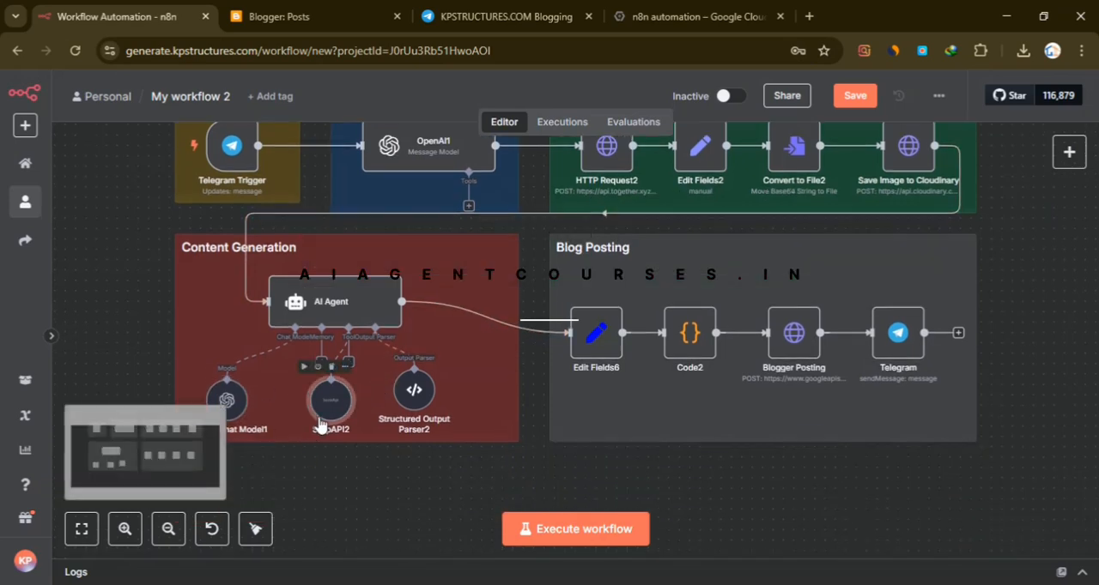
{"action": "double_click", "coordinate": [325, 402]}
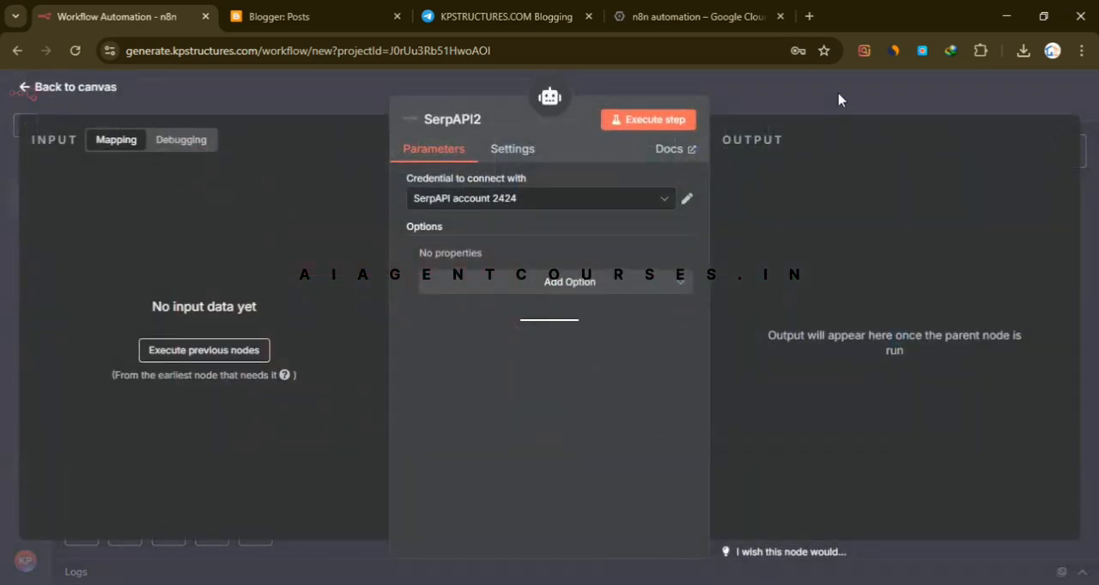
{"action": "left_click", "coordinate": [866, 99]}
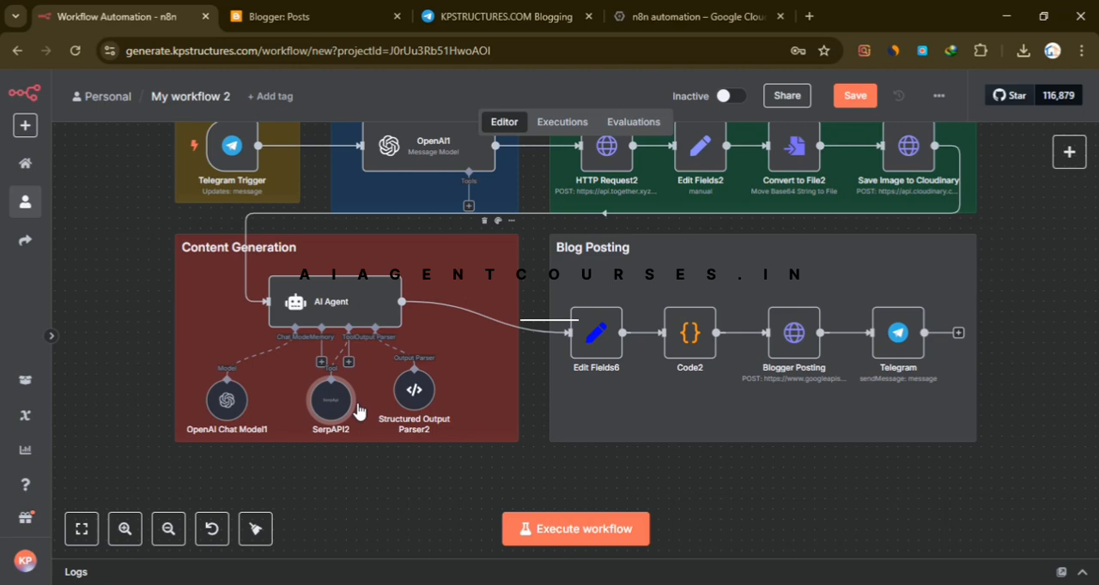
- Review the AI Agent prompt's instructions on using the SerpAPI tool and writing the post in HTML, and return to the canvas
{"action": "double_click", "coordinate": [340, 309]}
{"action": "scroll", "coordinate": [511, 341], "scroll_direction": "down", "scroll_amount": 5}
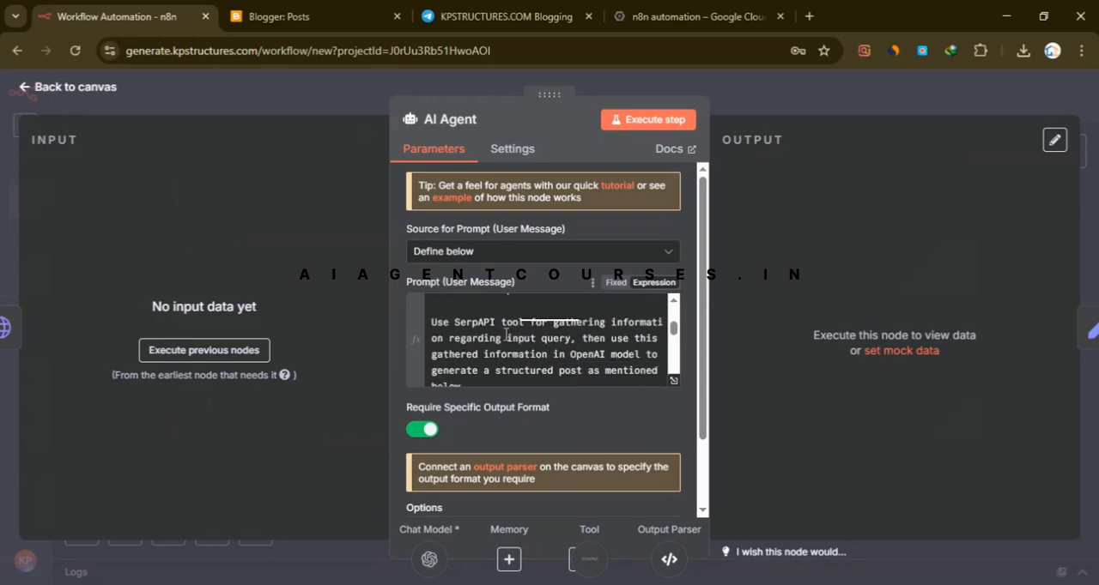
{"action": "scroll", "coordinate": [510, 341], "scroll_direction": "up", "scroll_amount": 3}
{"action": "scroll", "coordinate": [510, 341], "scroll_direction": "up", "scroll_amount": 3}
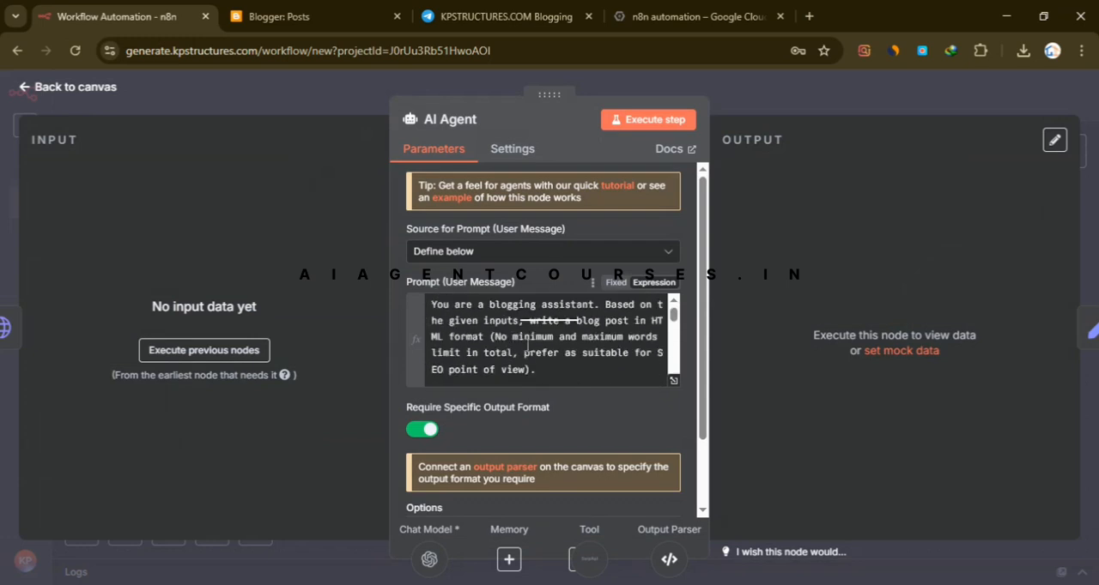
{"action": "left_click", "coordinate": [795, 104]}
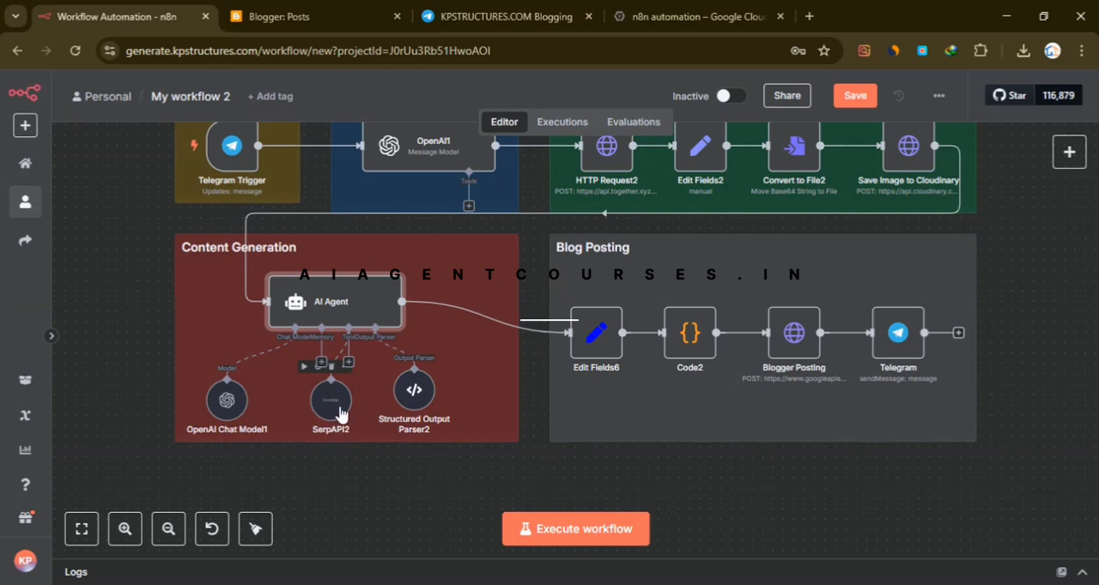
- Search the web for "serapi" in a new browser tab, open the SerpApi site and view its registration page
{"action": "left_click", "coordinate": [808, 16]}
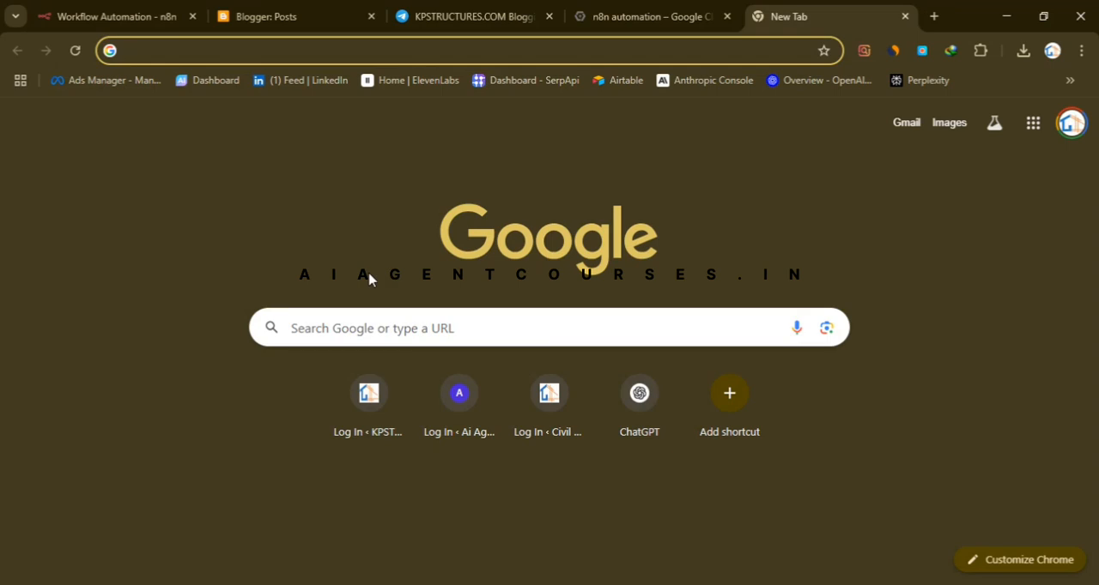
{"action": "type", "text": "sera"}
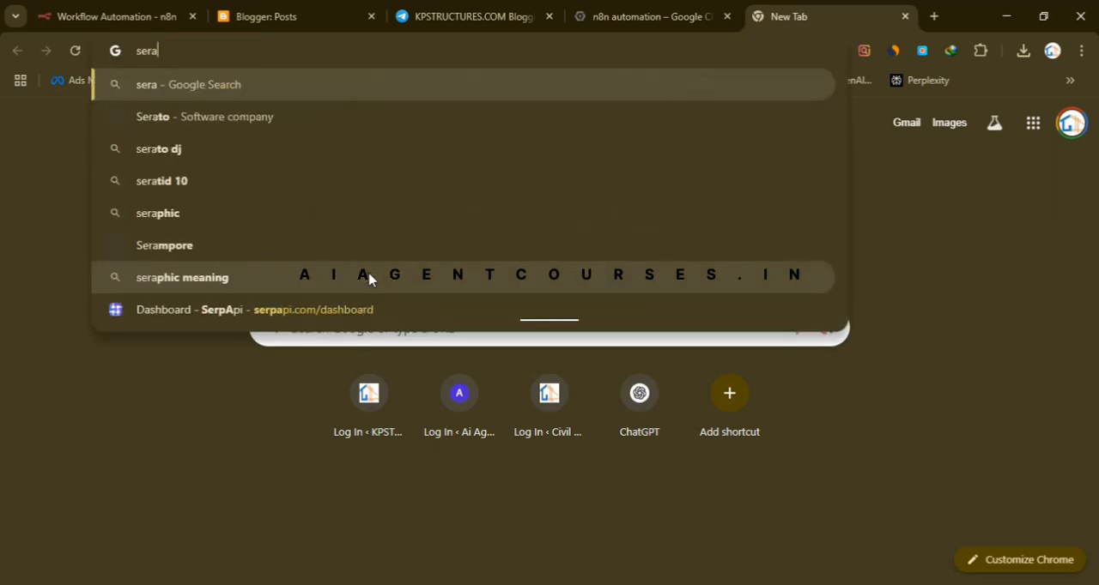
{"action": "type", "text": "pi"}
{"action": "key", "text": "Return"}
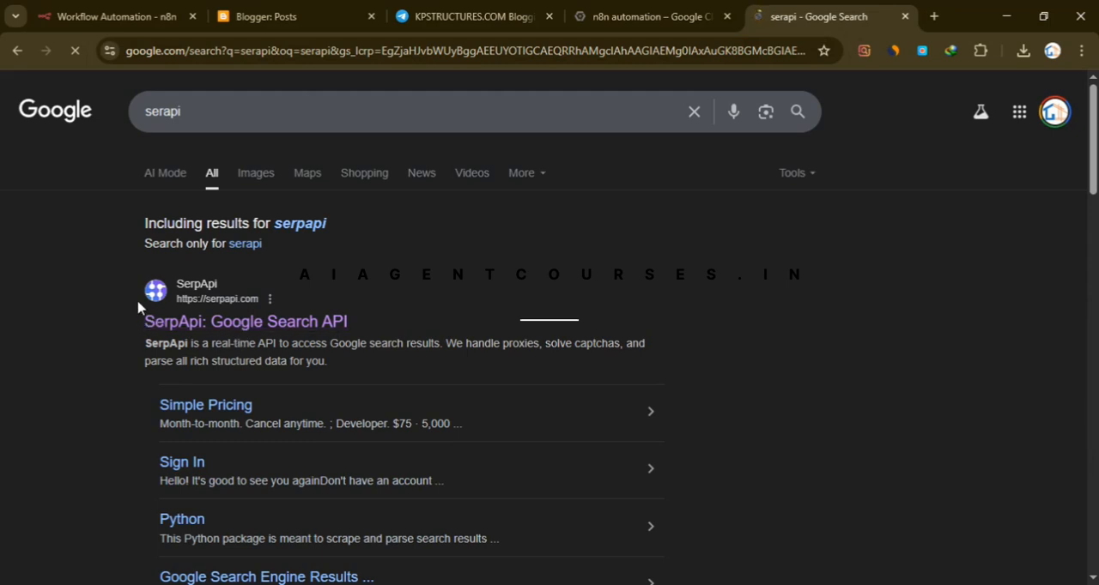
{"action": "left_click", "coordinate": [228, 338]}
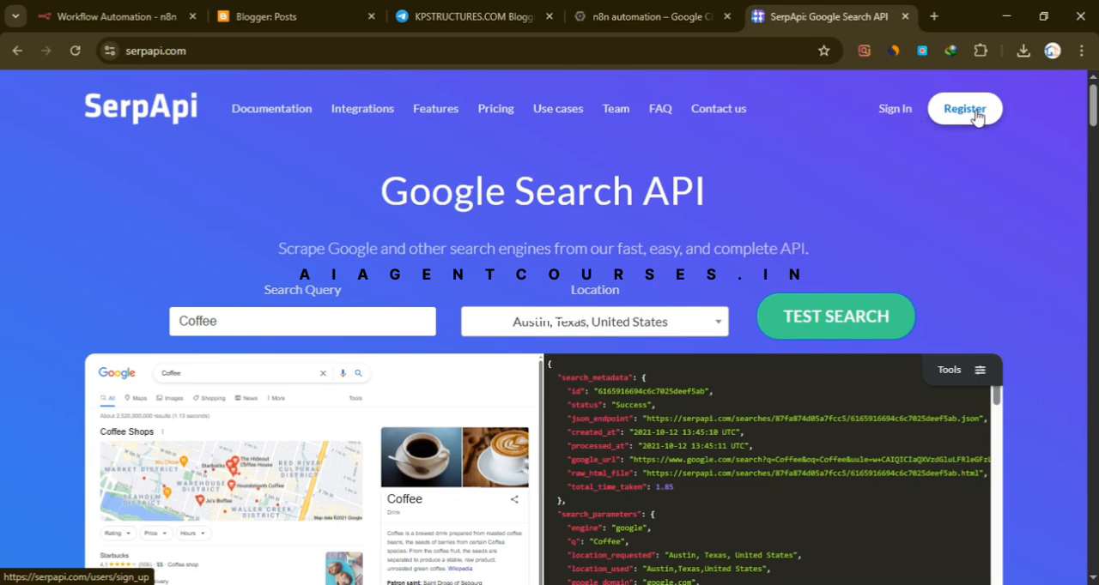
{"action": "left_click", "coordinate": [973, 113]}
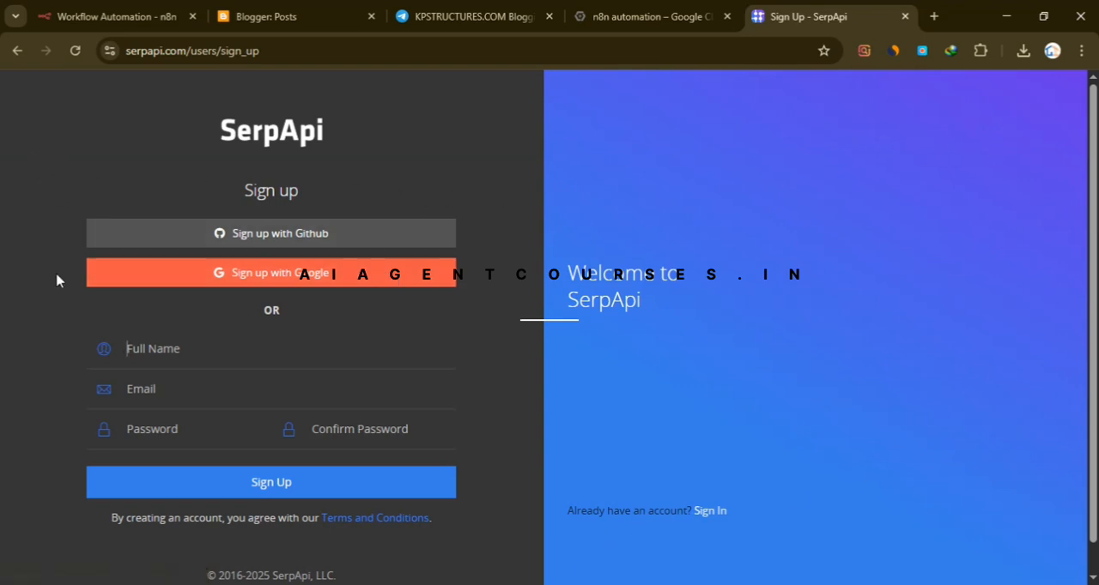
{"action": "left_click", "coordinate": [18, 50]}
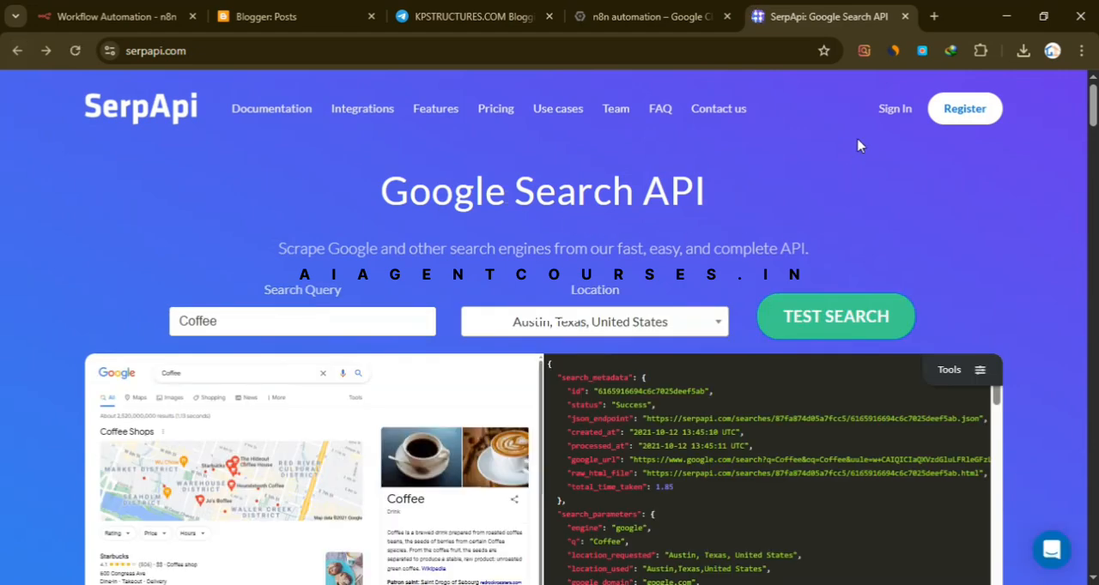
- Sign in to SerpApi with Google, view the account's API Key page, and close the SerpApi tab
{"action": "left_click", "coordinate": [895, 112]}
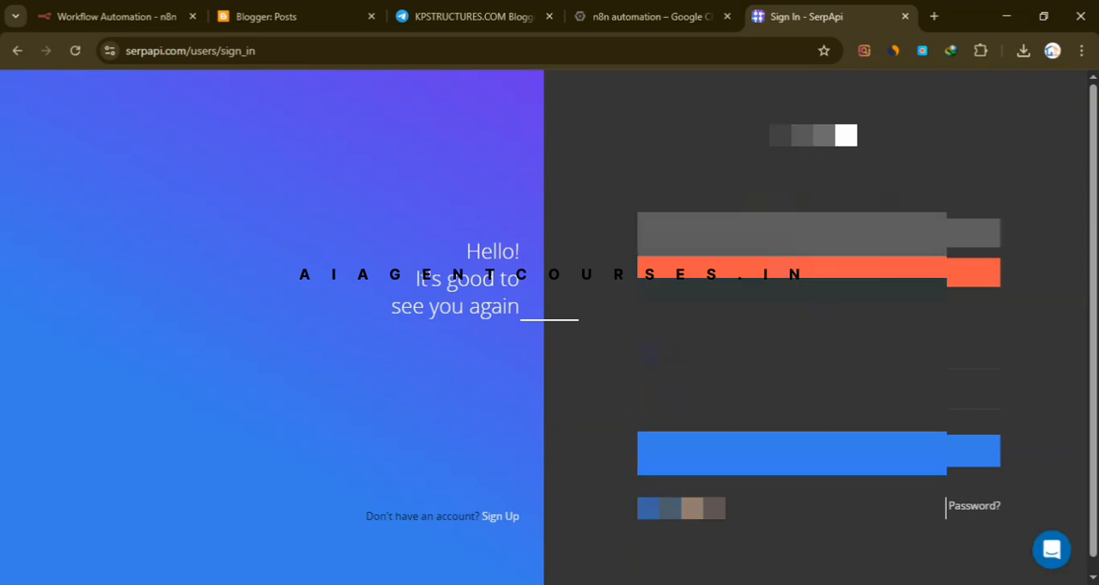
{"action": "left_click", "coordinate": [867, 289]}
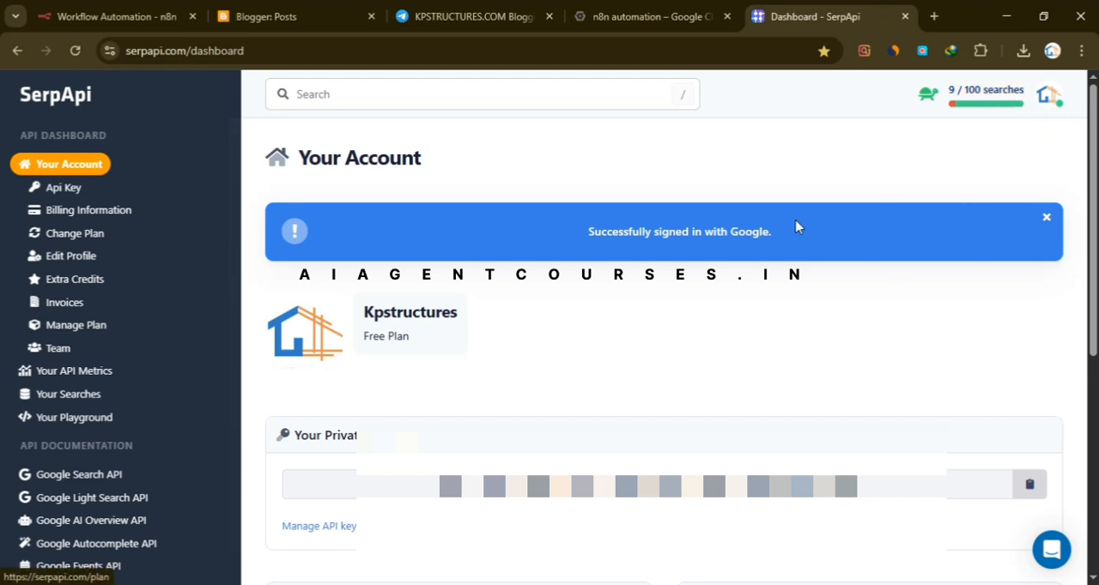
{"action": "left_click", "coordinate": [59, 192]}
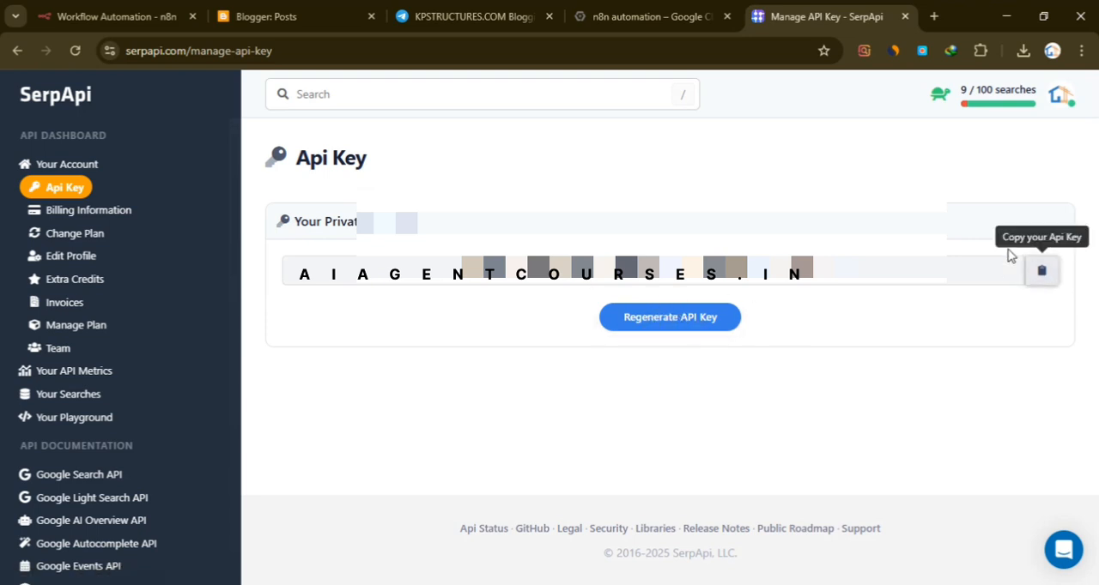
{"action": "left_click", "coordinate": [905, 16]}
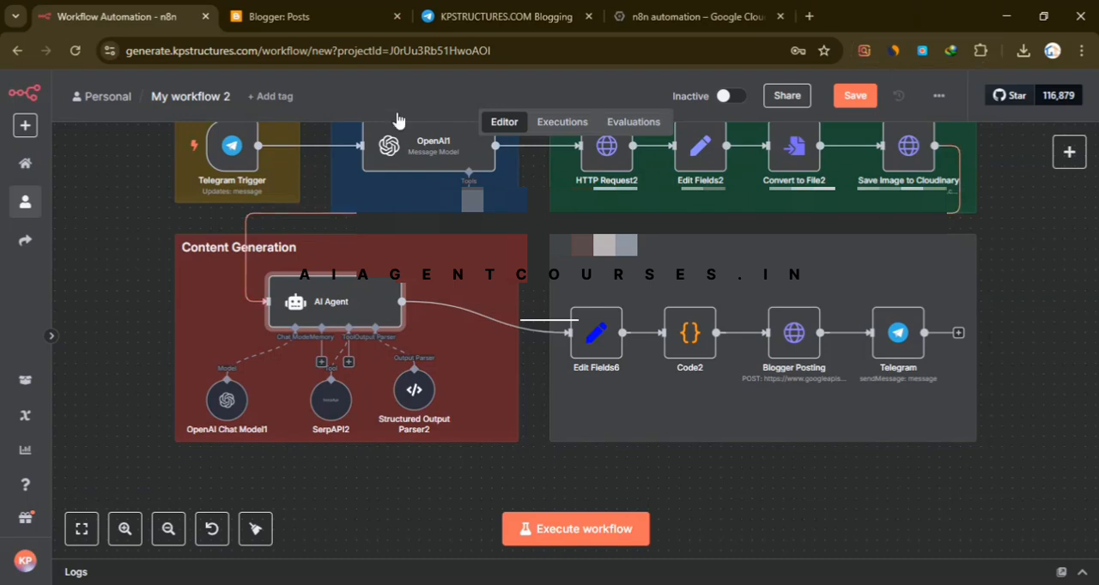
- Open a new credential form from the SerpAPI2 node to examine its API Key field, and close it without saving
{"action": "scroll", "coordinate": [748, 466], "scroll_direction": "up", "scroll_amount": 2}
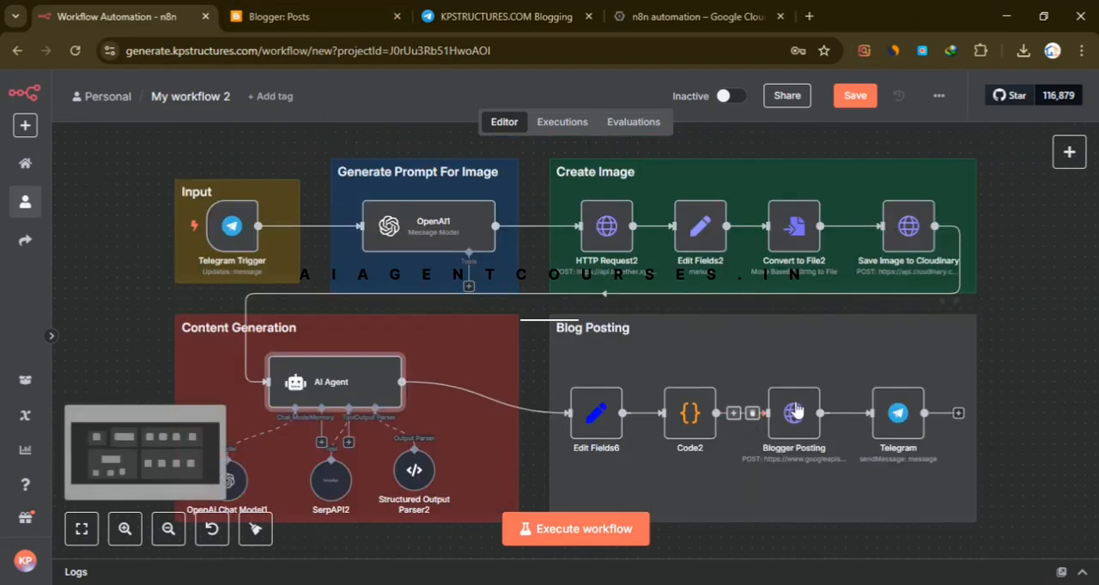
{"action": "scroll", "coordinate": [363, 418], "scroll_direction": "down", "scroll_amount": 1}
{"action": "double_click", "coordinate": [335, 457]}
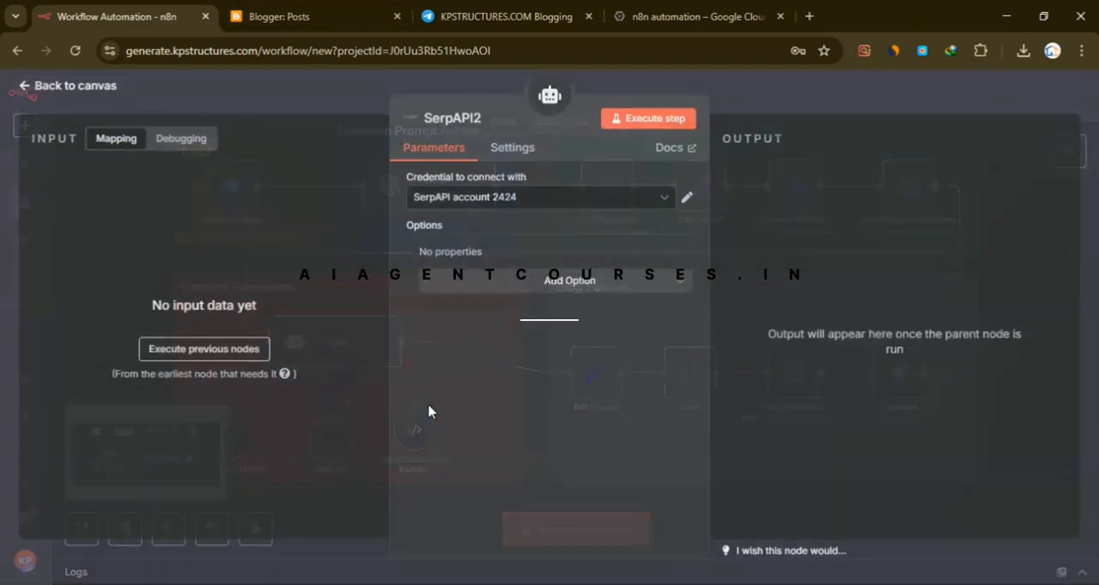
{"action": "left_click", "coordinate": [455, 206]}
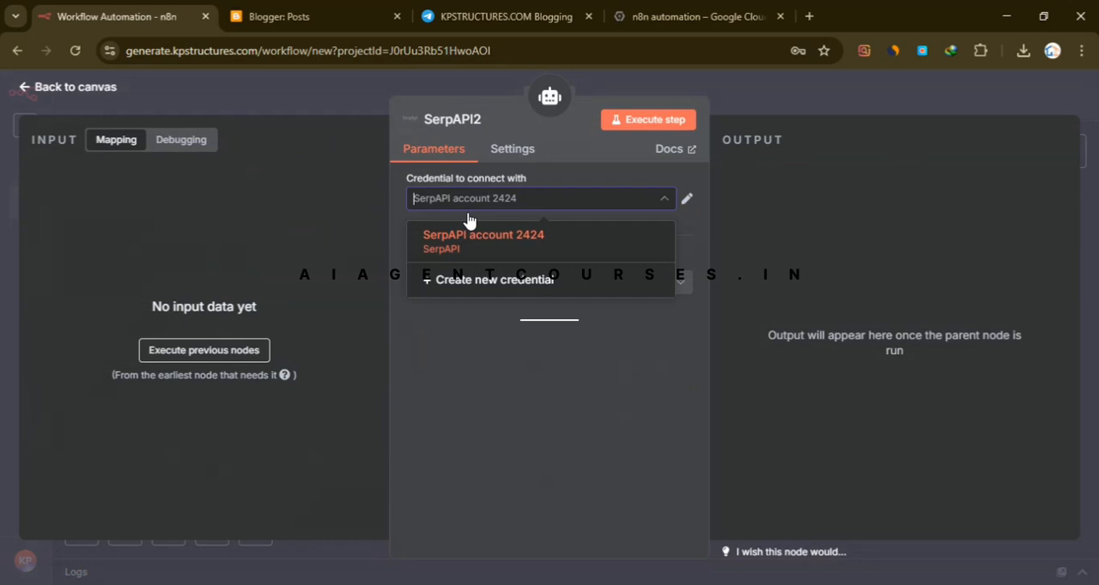
{"action": "left_click", "coordinate": [480, 296]}
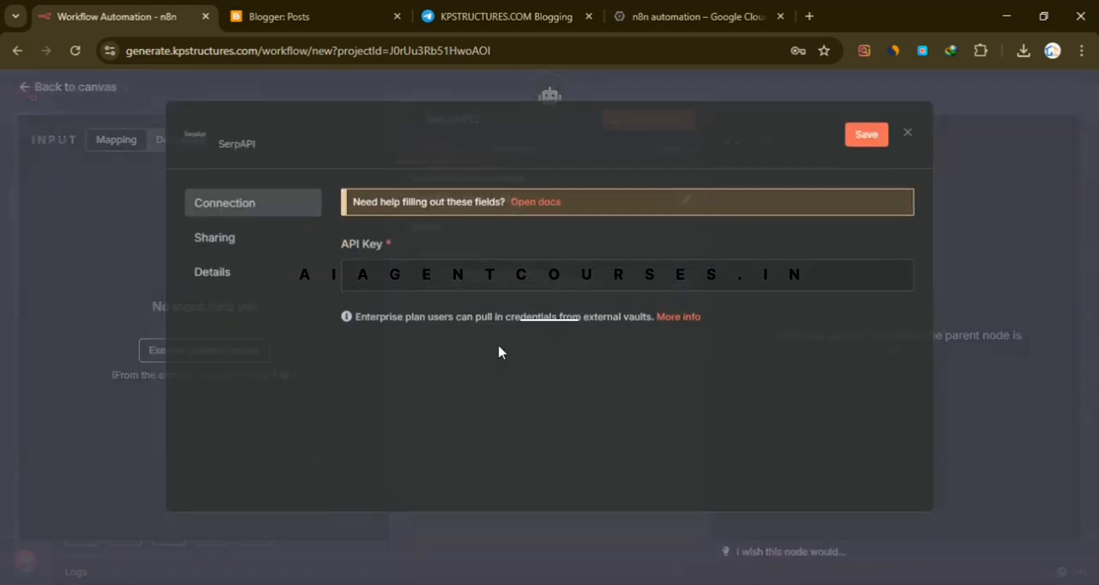
{"action": "right_click", "coordinate": [439, 288]}
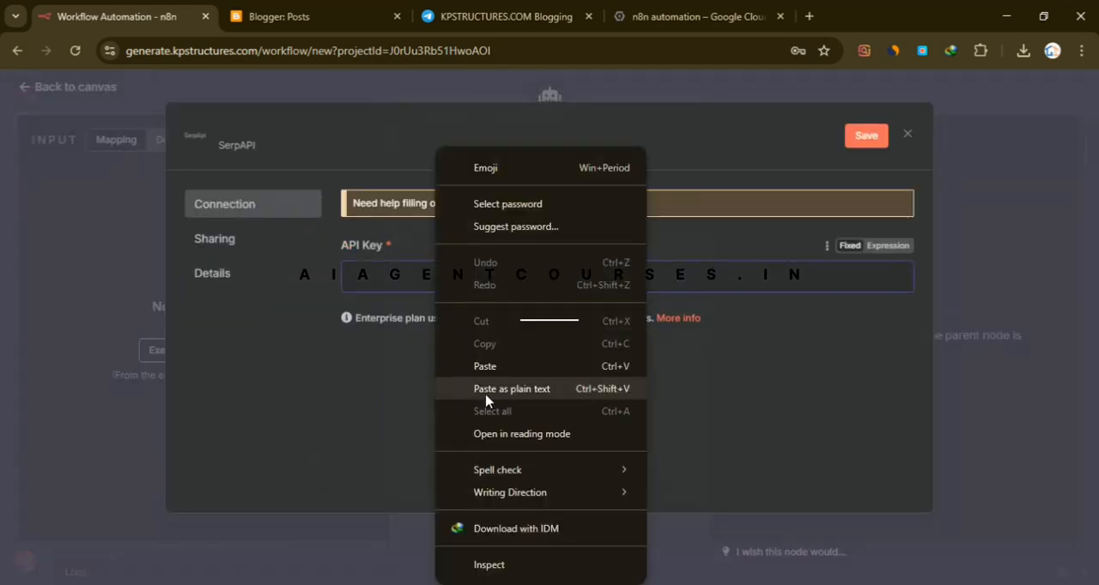
{"action": "left_click", "coordinate": [928, 125]}
{"action": "left_click", "coordinate": [979, 97]}
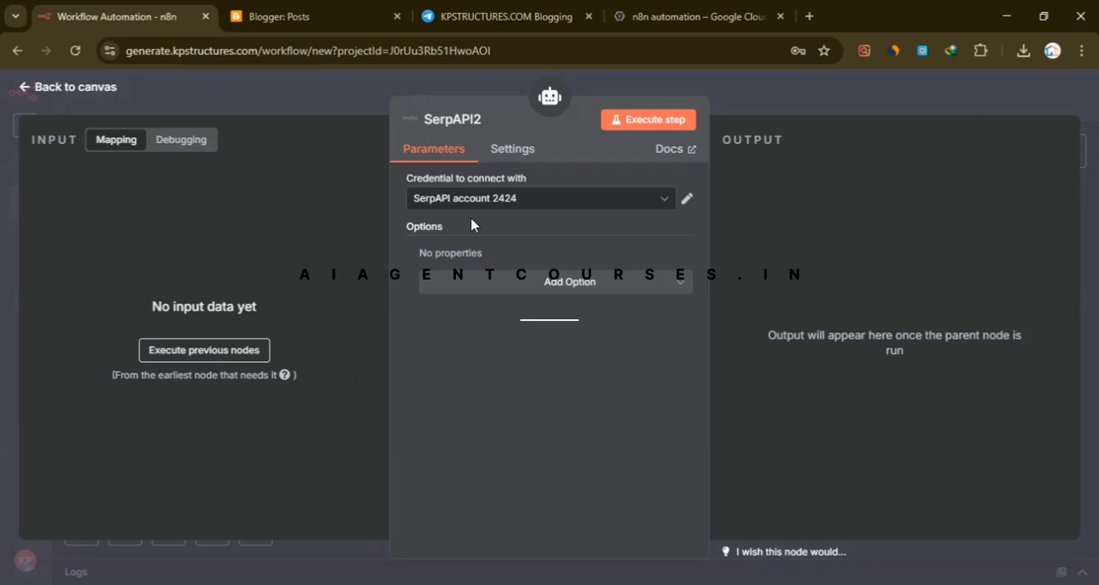
{"action": "left_click", "coordinate": [785, 113]}
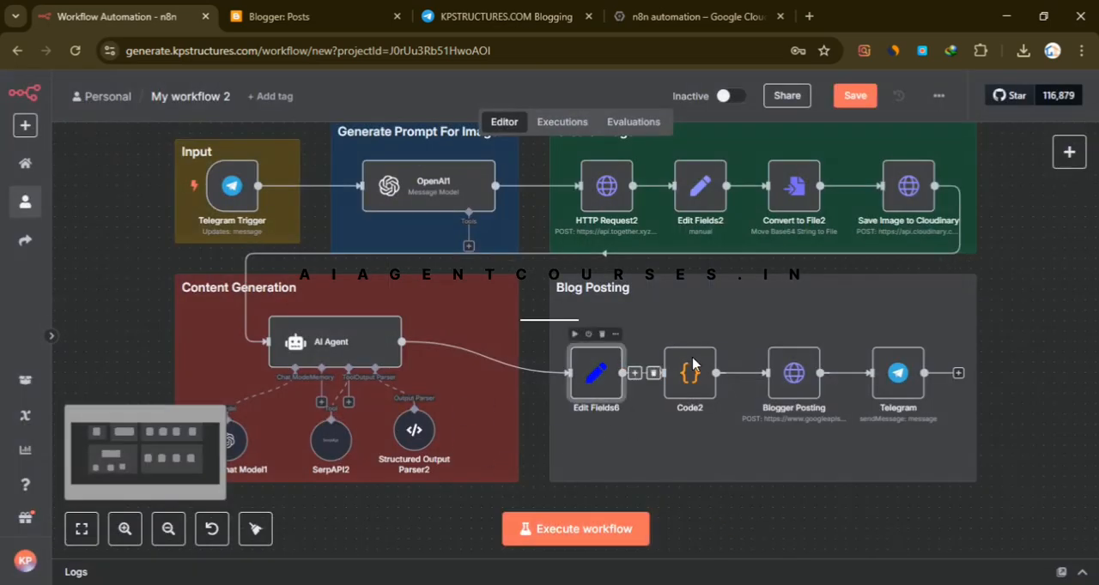
- Review the parameters of the Edit Fields6 node and the JavaScript of the Code2 node, and return to the canvas
{"action": "double_click", "coordinate": [591, 378]}
{"action": "left_click", "coordinate": [875, 108]}
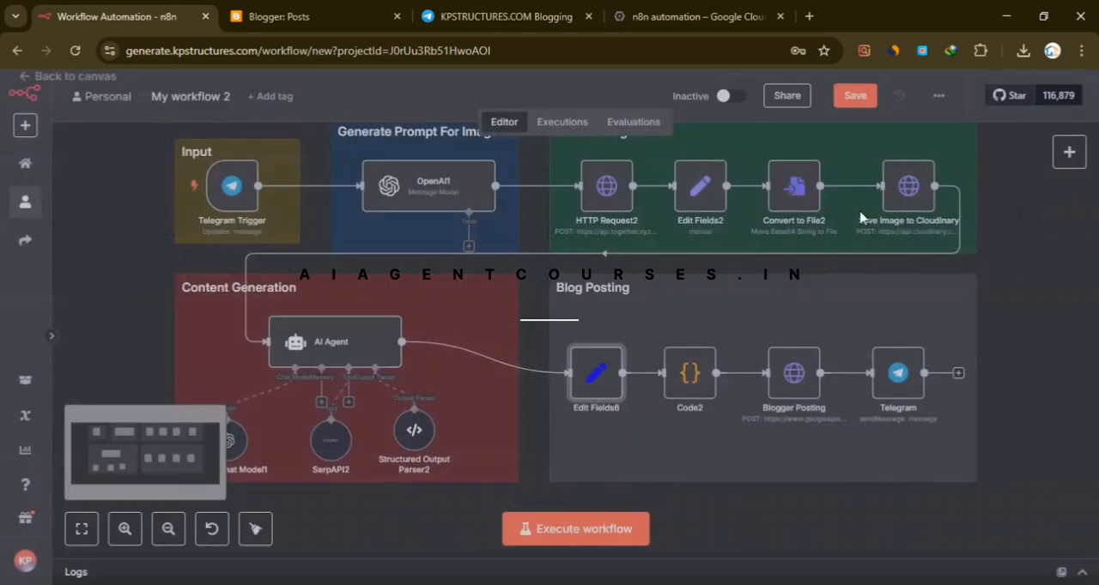
{"action": "double_click", "coordinate": [597, 374]}
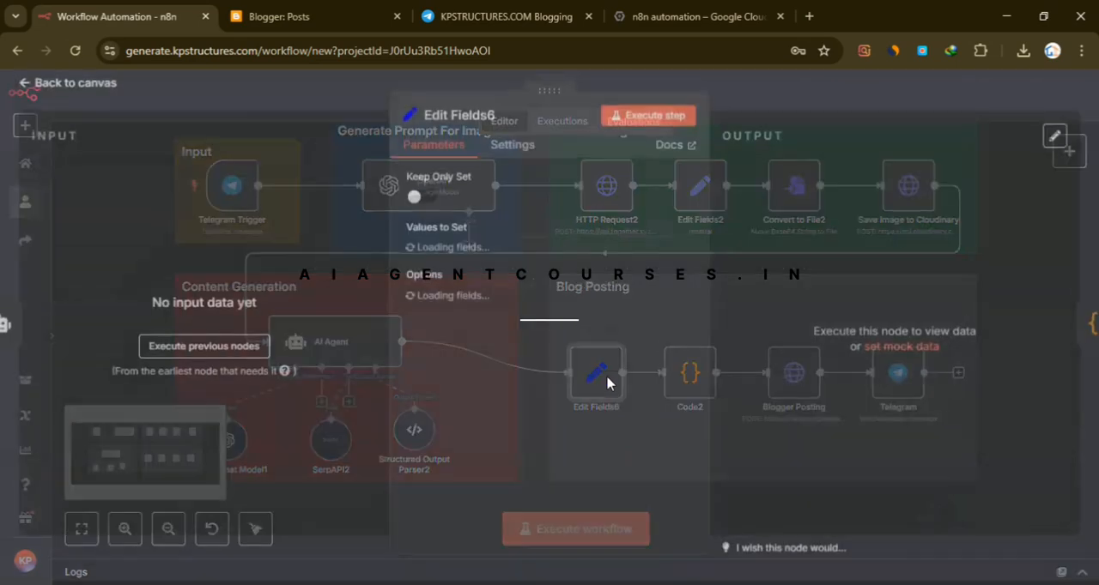
{"action": "scroll", "coordinate": [612, 383], "scroll_direction": "down", "scroll_amount": 2}
{"action": "scroll", "coordinate": [613, 382], "scroll_direction": "up", "scroll_amount": 3}
{"action": "left_click", "coordinate": [821, 152]}
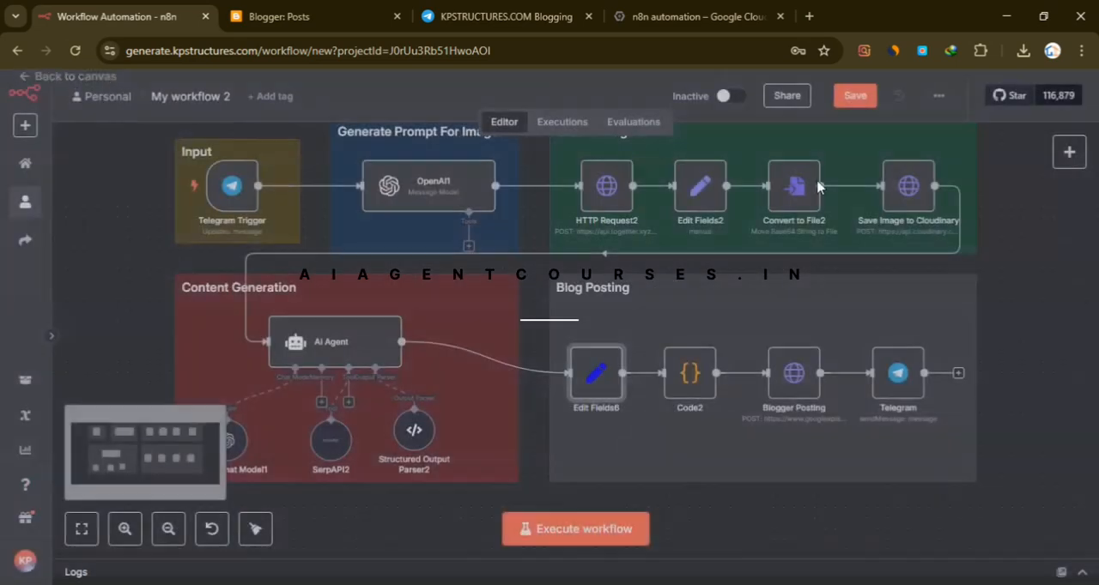
{"action": "double_click", "coordinate": [704, 384]}
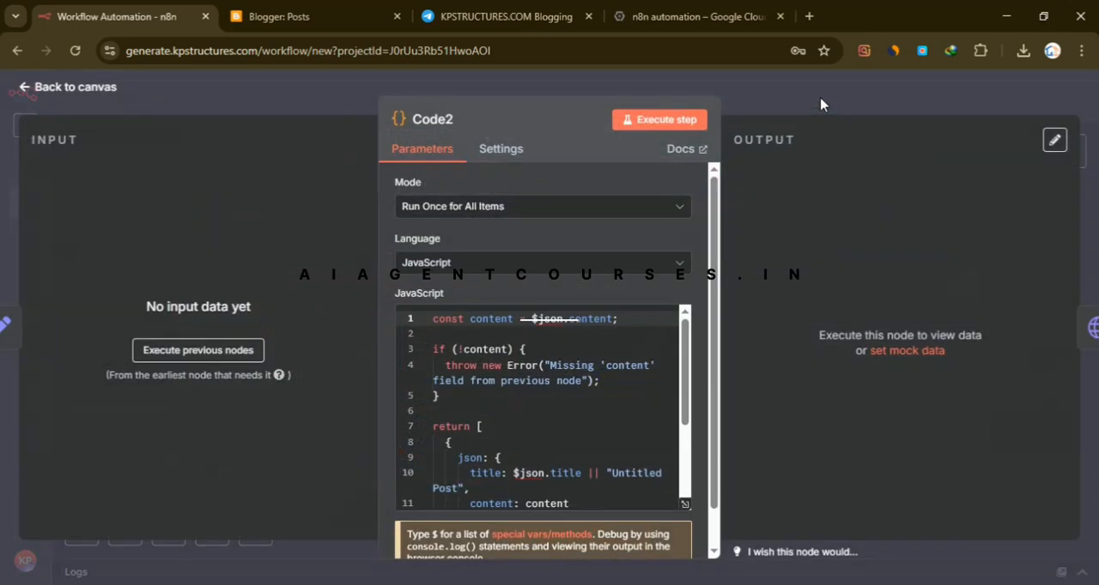
{"action": "key", "text": "Escape"}
- Open the Blogger Posting node, examine the Blog Id placeholder in its expanded URL, and close the URL editor
{"action": "scroll", "coordinate": [1031, 434], "scroll_direction": "up", "scroll_amount": 3}
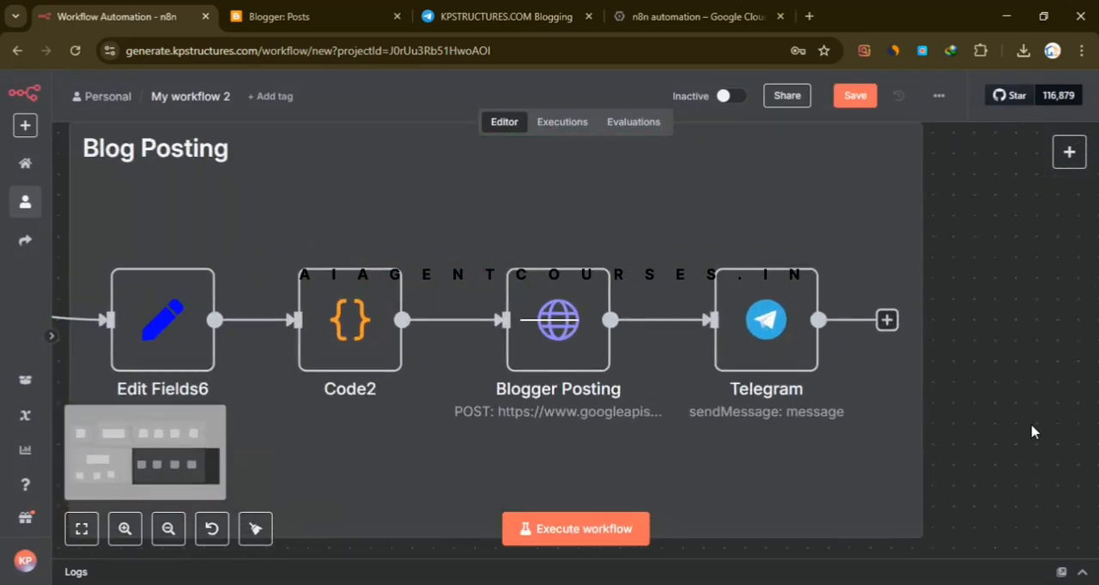
{"action": "left_click", "coordinate": [574, 334]}
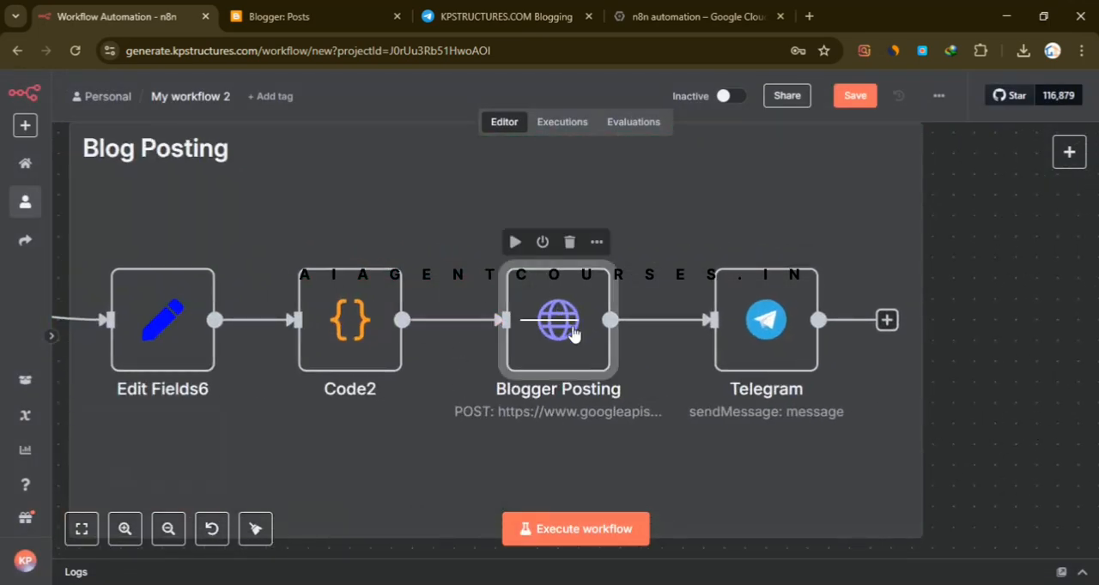
{"action": "double_click", "coordinate": [511, 360]}
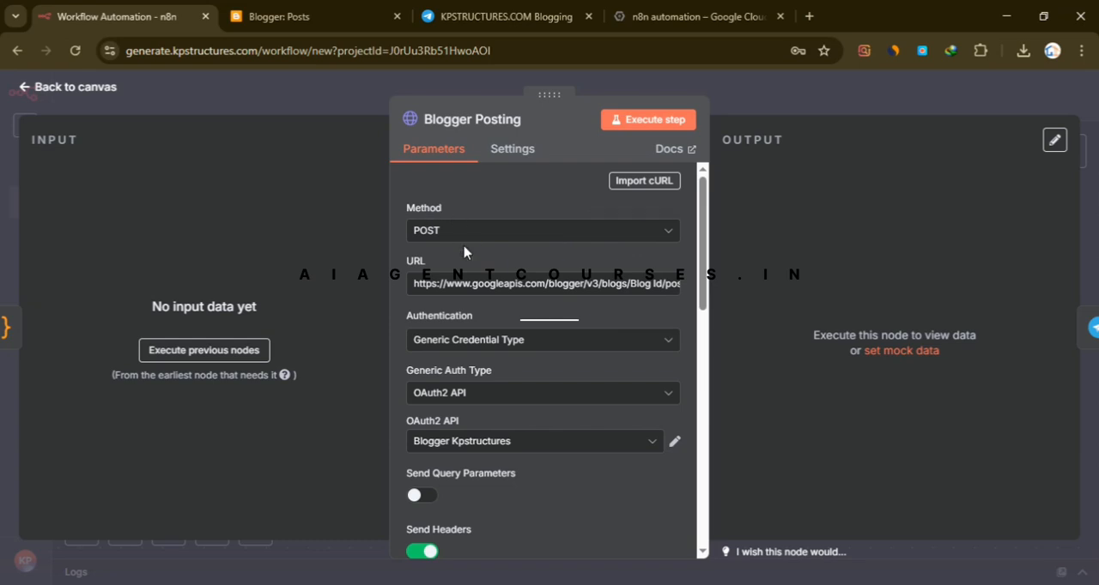
{"action": "left_click", "coordinate": [675, 291]}
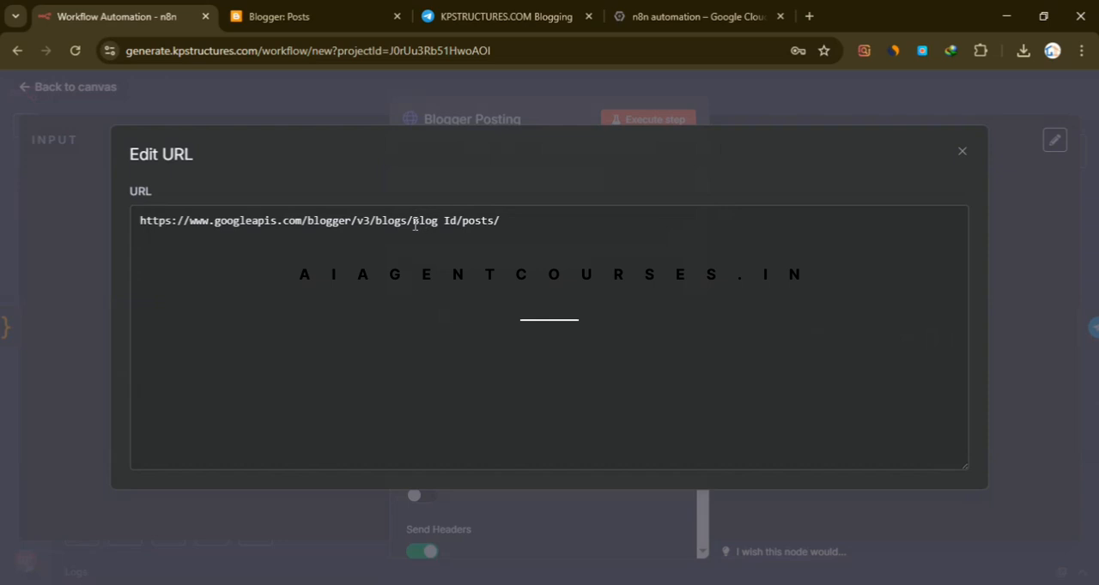
{"action": "left_click_drag", "start_coordinate": [414, 223], "coordinate": [441, 225]}
{"action": "left_click", "coordinate": [436, 222]}
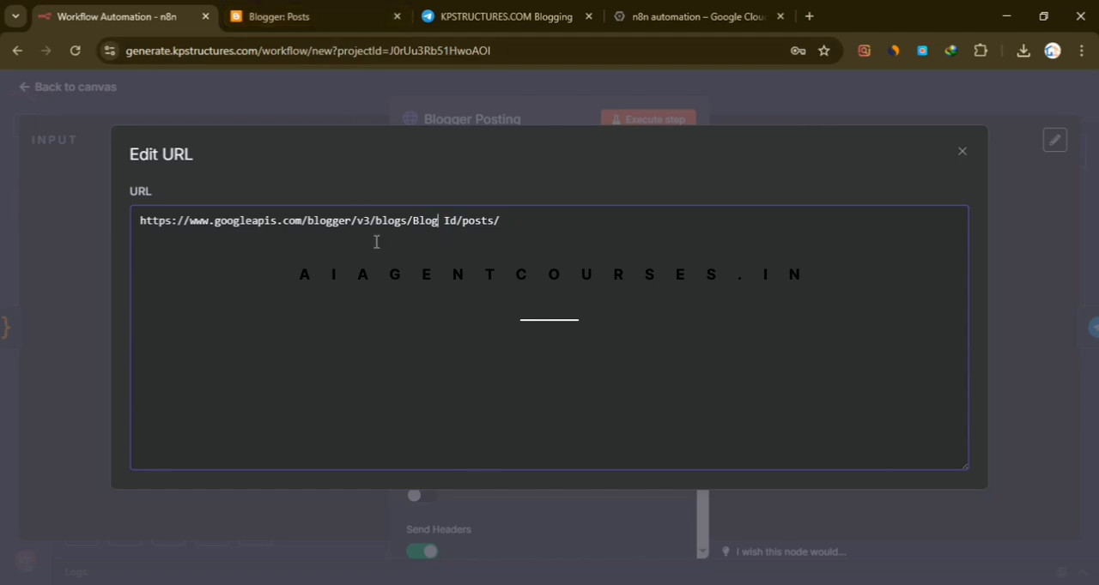
{"action": "left_click", "coordinate": [925, 104]}
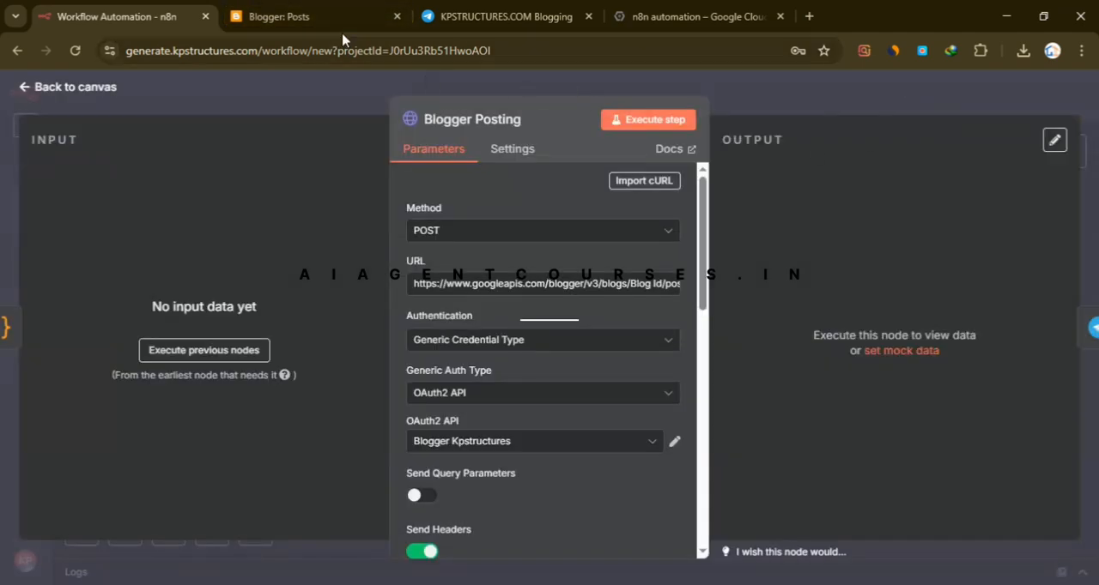
- Switch to Blogger, open the Icon Data Site blog, and highlight the blog ID in the page address
{"action": "left_click", "coordinate": [297, 17]}
{"action": "left_click", "coordinate": [87, 185]}
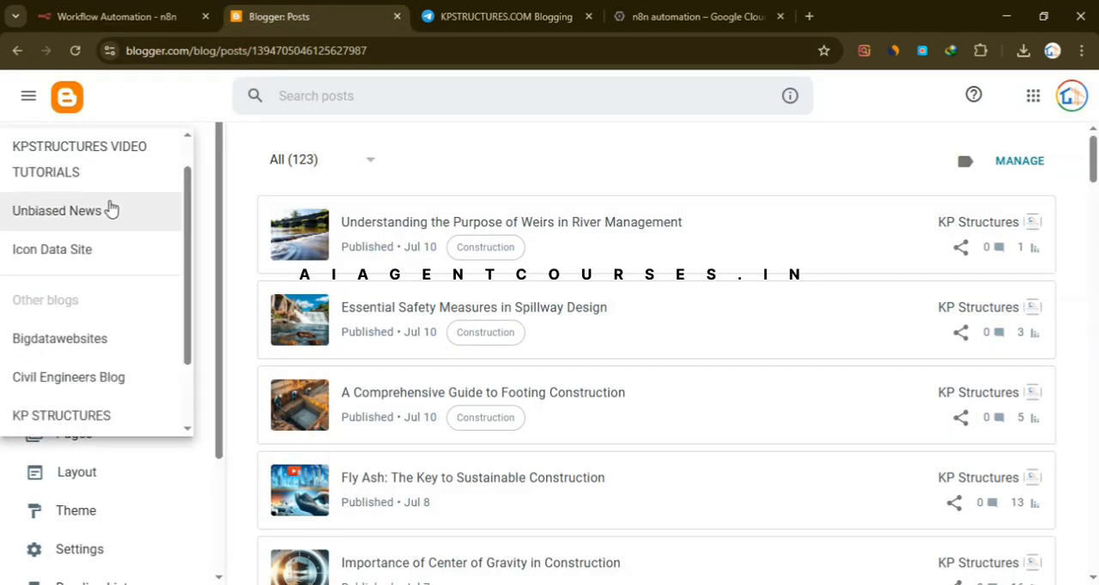
{"action": "left_click", "coordinate": [94, 251]}
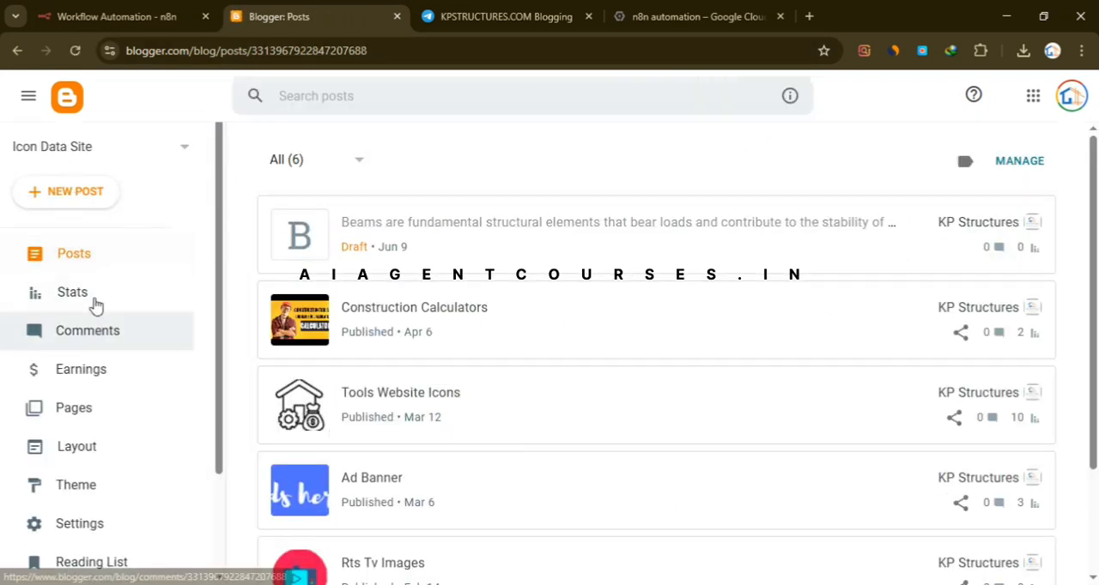
{"action": "left_click", "coordinate": [256, 54]}
{"action": "left_click", "coordinate": [269, 52]}
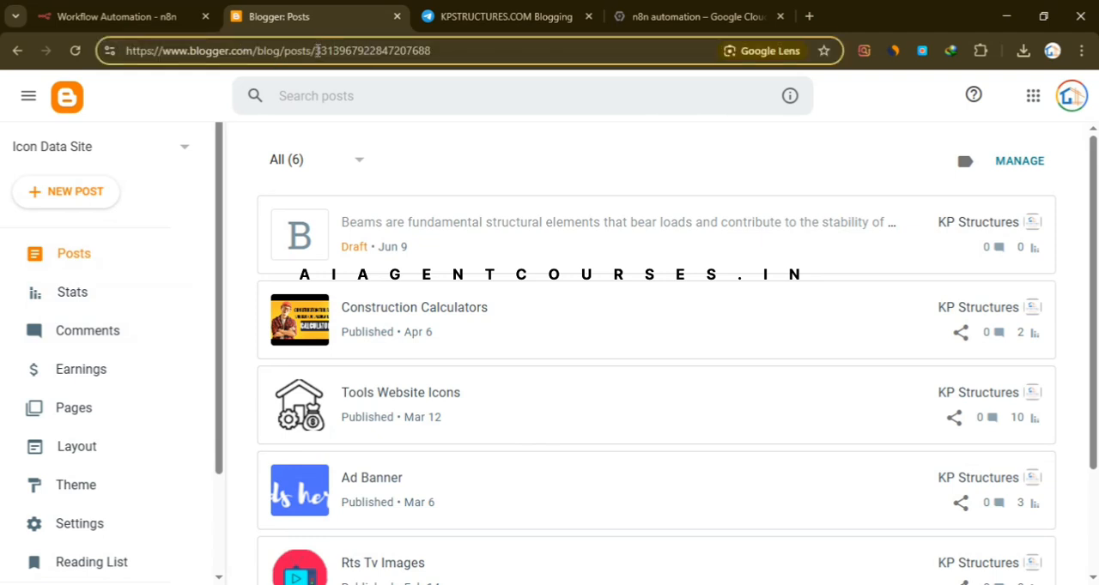
{"action": "mouse_move", "coordinate": [333, 51]}
{"action": "left_mouse_down"}
{"action": "mouse_move", "coordinate": [403, 51]}
{"action": "mouse_move", "coordinate": [321, 52]}
{"action": "left_mouse_up"}
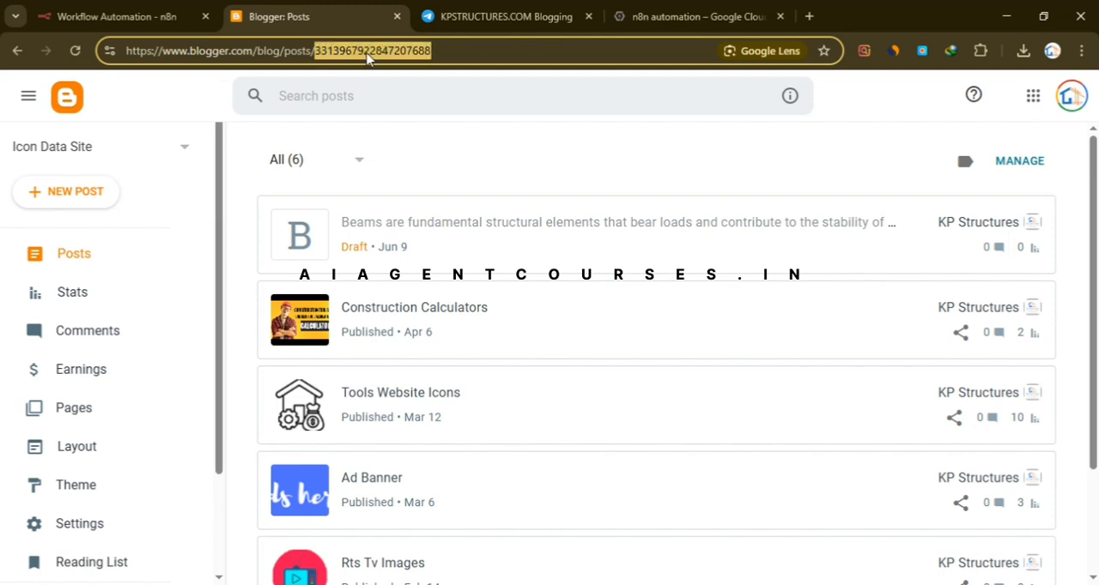
- Return to n8n and check where the blog ID belongs in the Blogger Posting URL, closing the expanded editor
{"action": "left_click", "coordinate": [192, 19]}
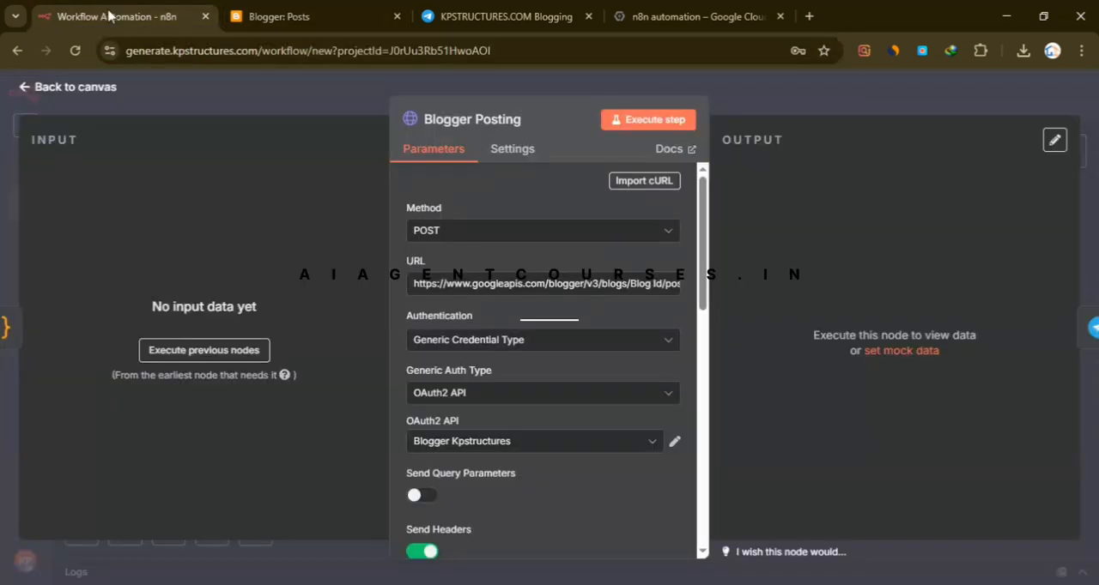
{"action": "left_click", "coordinate": [673, 290]}
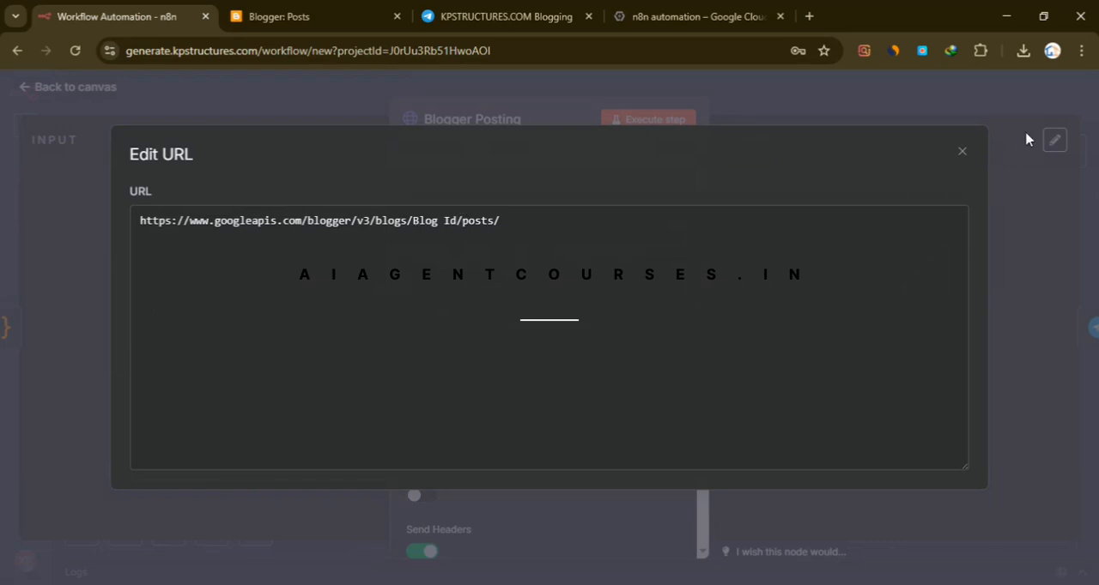
{"action": "left_click", "coordinate": [1003, 118]}
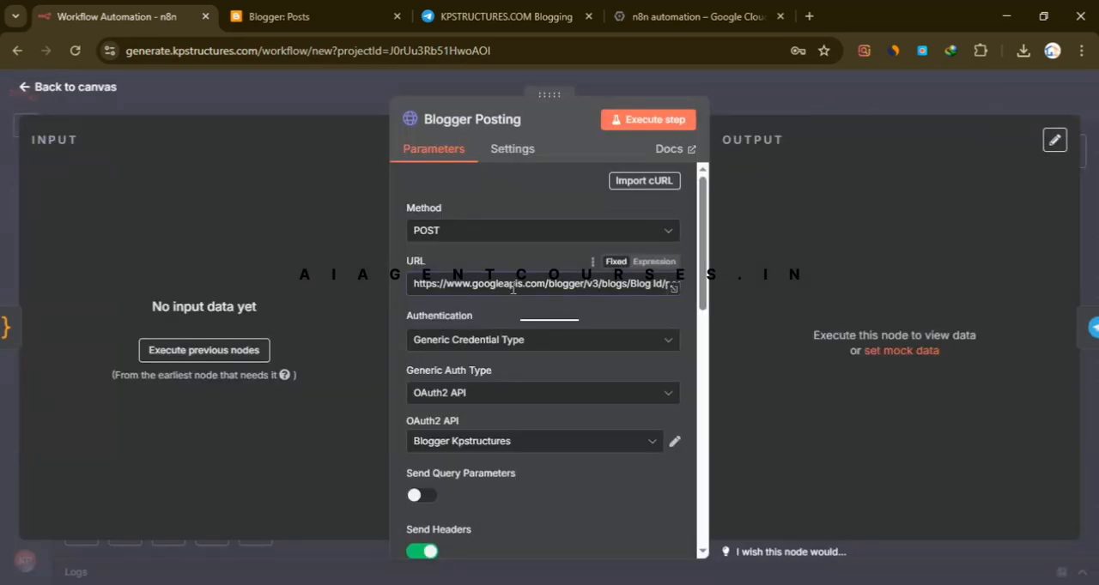
- Choose Generic Credential Type as the Blogger Posting node's authentication and view the available generic auth types without changing OAuth2 API
{"action": "scroll", "coordinate": [512, 289], "scroll_direction": "down", "scroll_amount": 1}
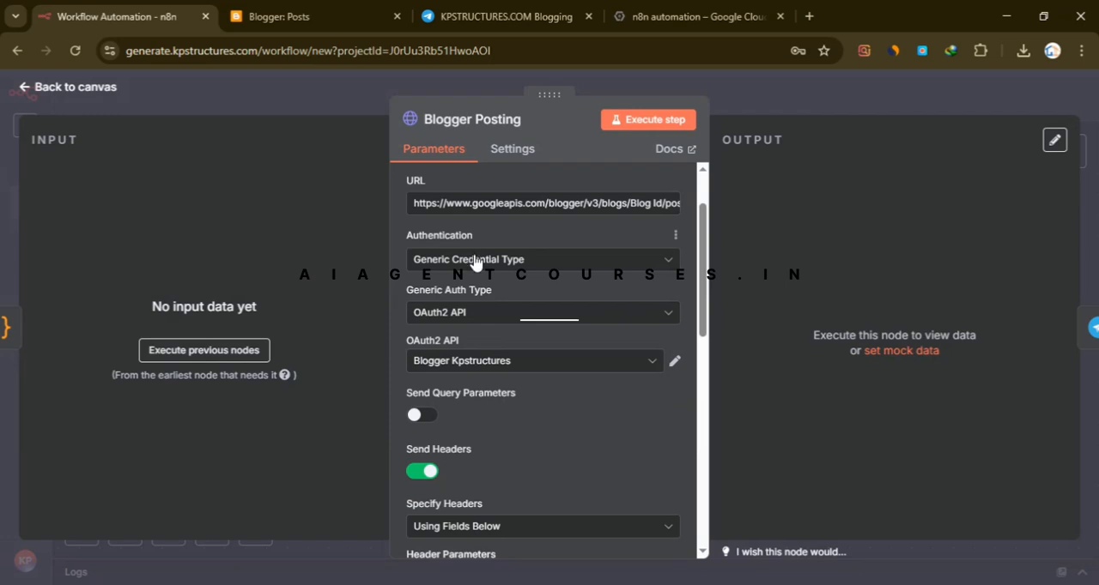
{"action": "left_click", "coordinate": [479, 263]}
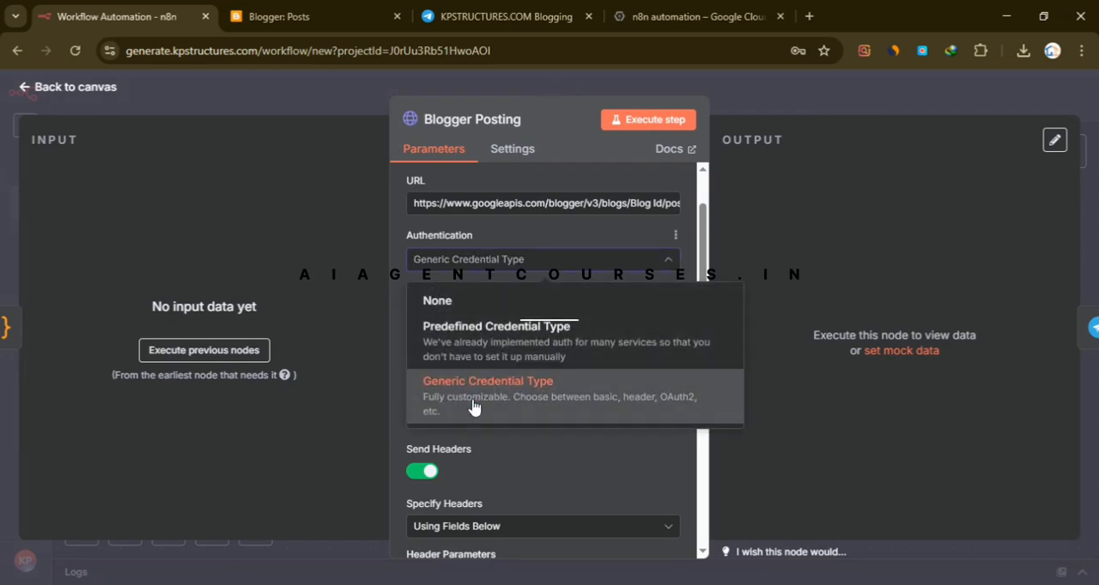
{"action": "left_click", "coordinate": [522, 398]}
{"action": "left_click", "coordinate": [575, 317]}
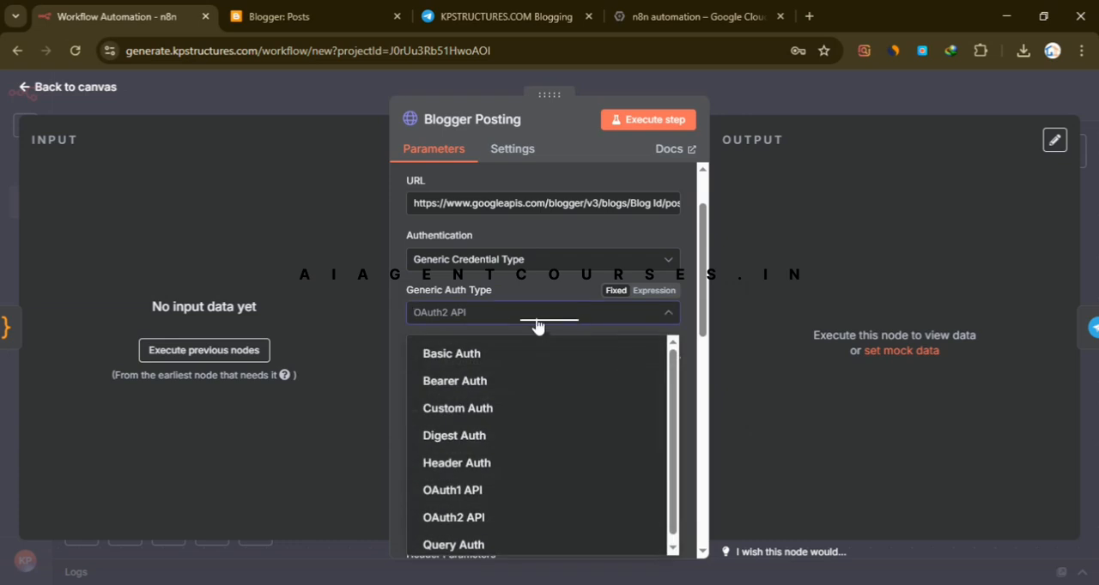
{"action": "left_click", "coordinate": [843, 290]}
{"action": "scroll", "coordinate": [532, 326], "scroll_direction": "down", "scroll_amount": 2}
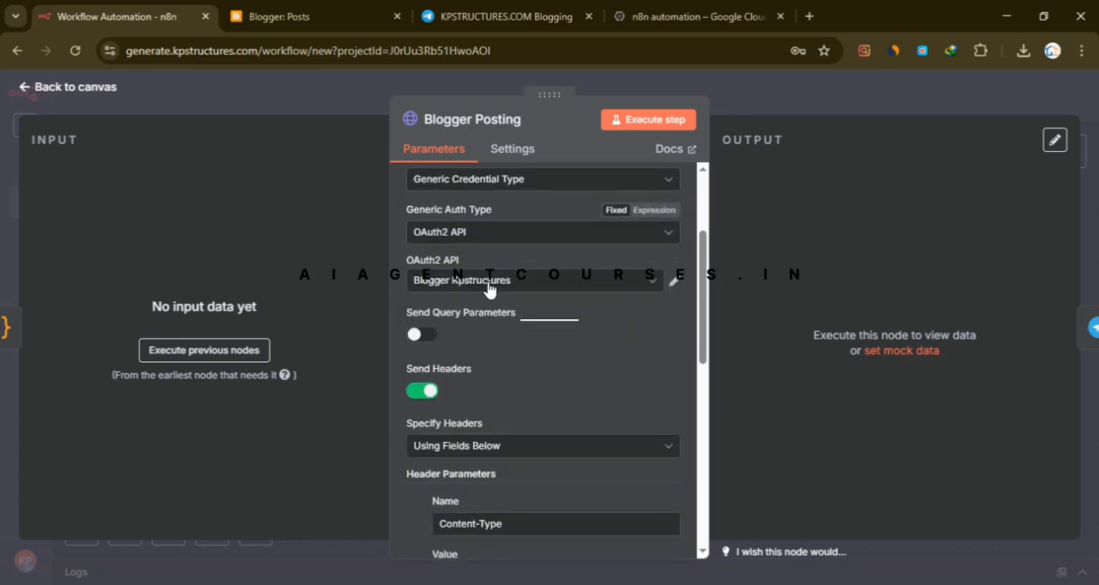
- Open the Blogger Kpstructures OAuth2 credential for editing, review its connection fields, and copy the OAuth Redirect URL
{"action": "left_click", "coordinate": [489, 287]}
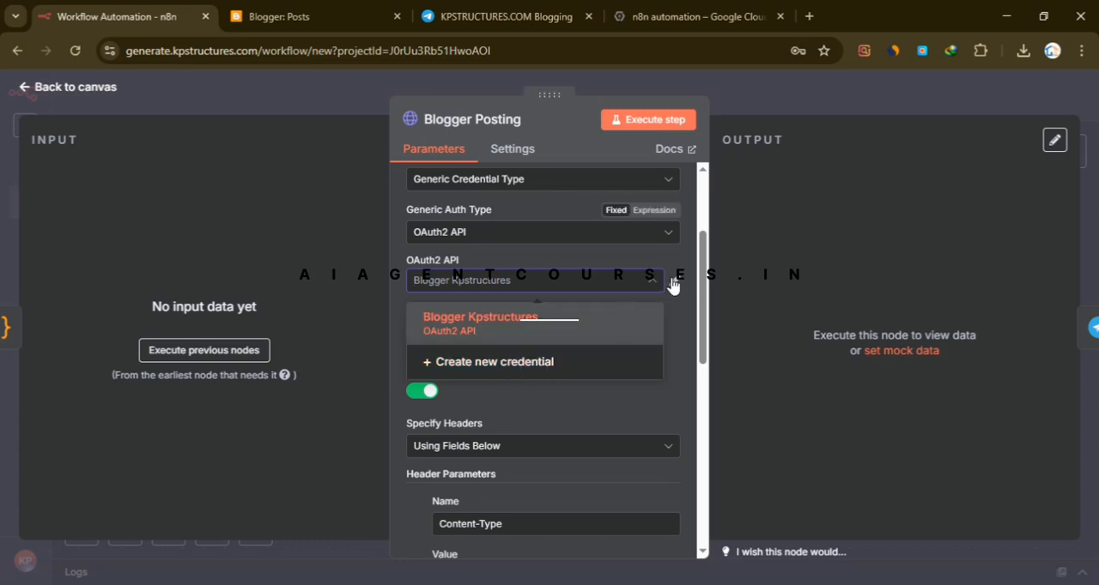
{"action": "left_click", "coordinate": [672, 281]}
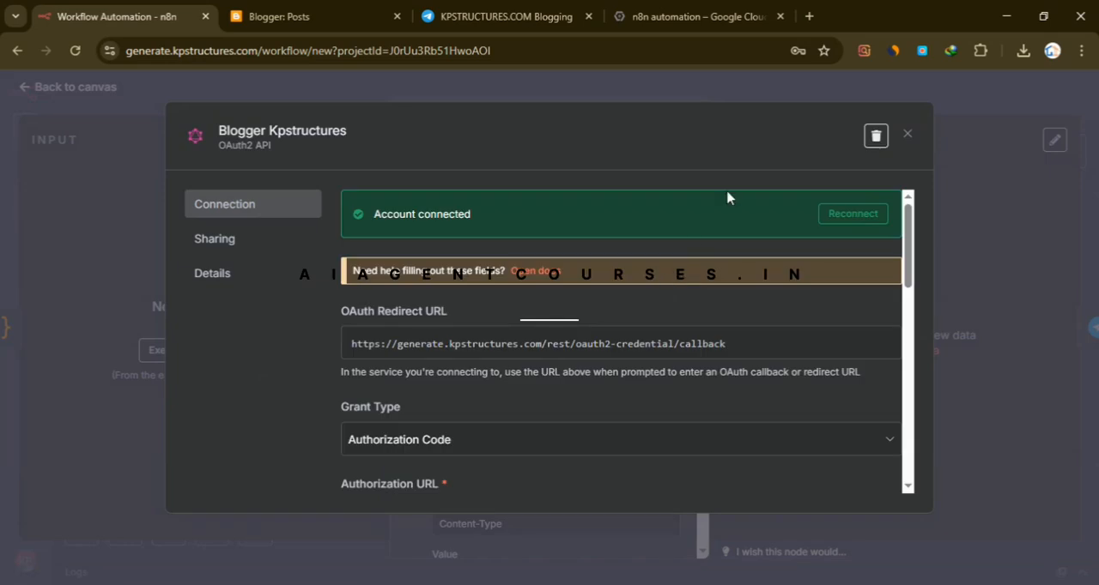
{"action": "scroll", "coordinate": [635, 270], "scroll_direction": "down", "scroll_amount": 2}
{"action": "scroll", "coordinate": [661, 309], "scroll_direction": "up", "scroll_amount": 1}
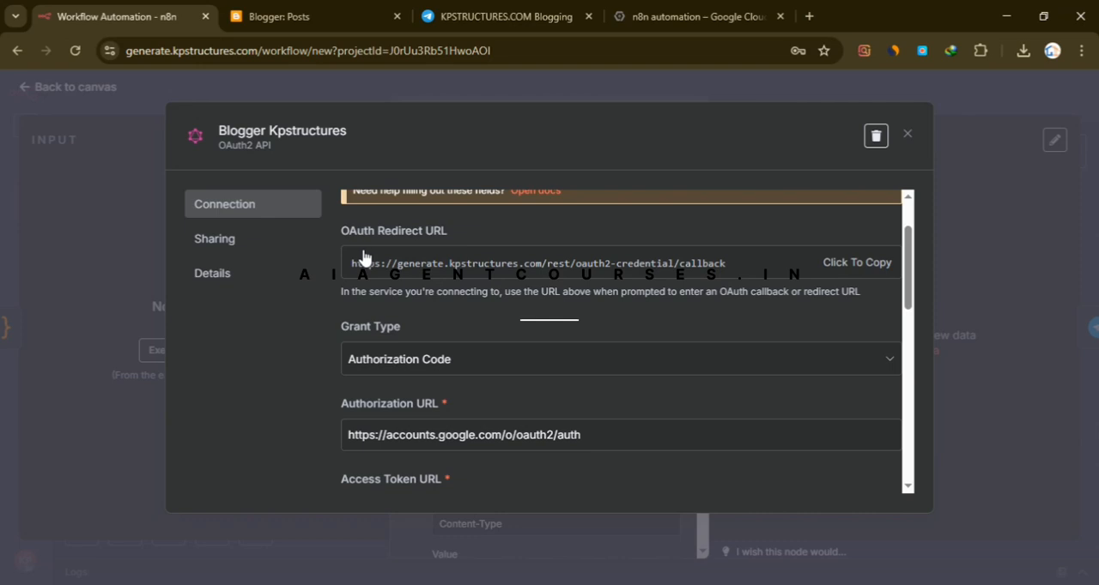
{"action": "left_click", "coordinate": [861, 272]}
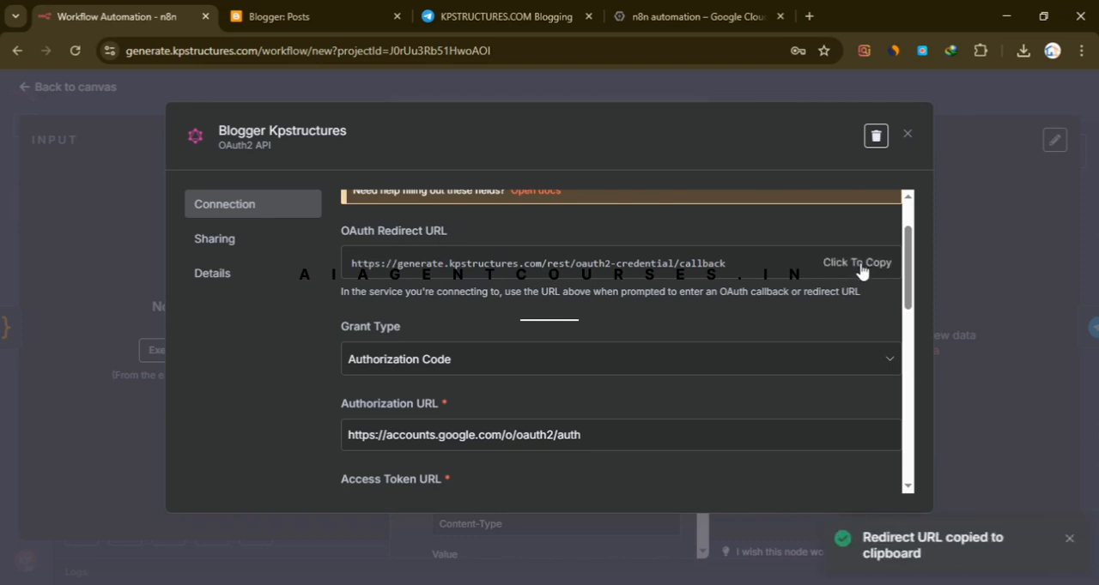
- Switch to Google Cloud and open the Credentials page under APIs & Services for the n8n automation project
{"action": "left_click", "coordinate": [685, 7]}
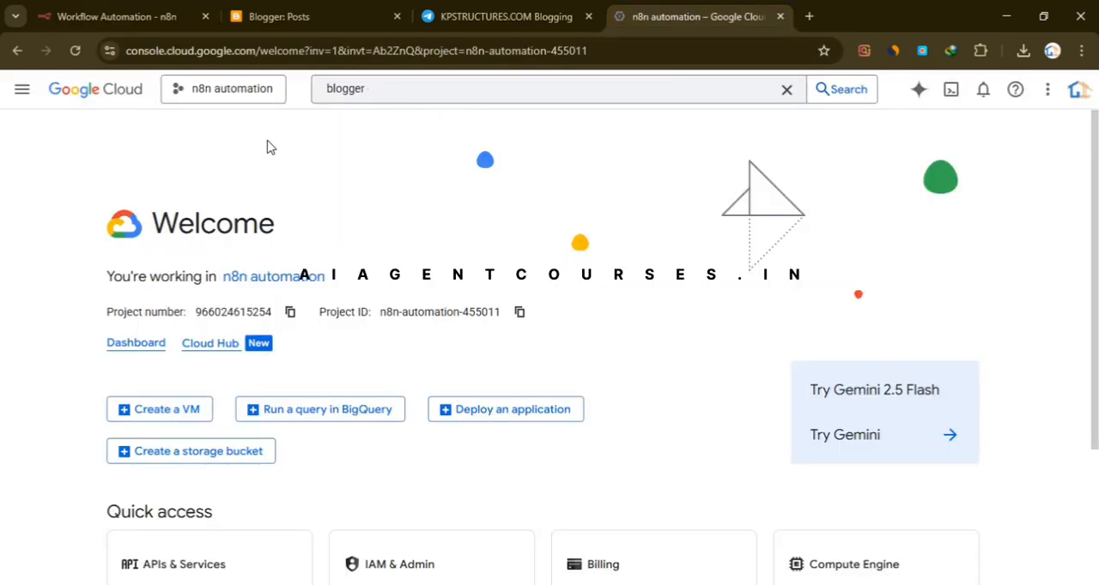
{"action": "left_click", "coordinate": [23, 90]}
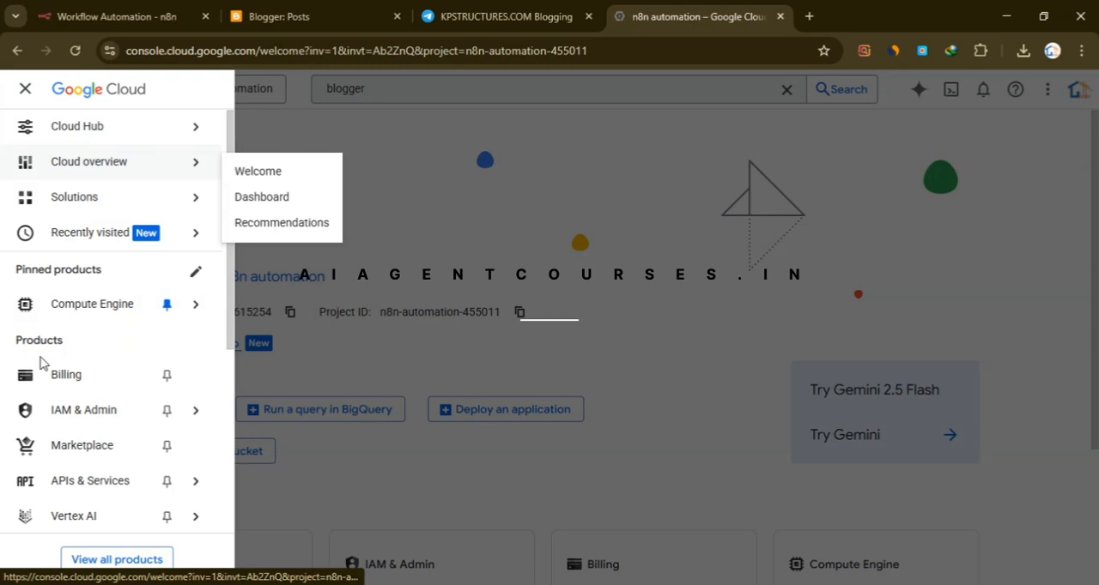
{"action": "mouse_move", "coordinate": [90, 149]}
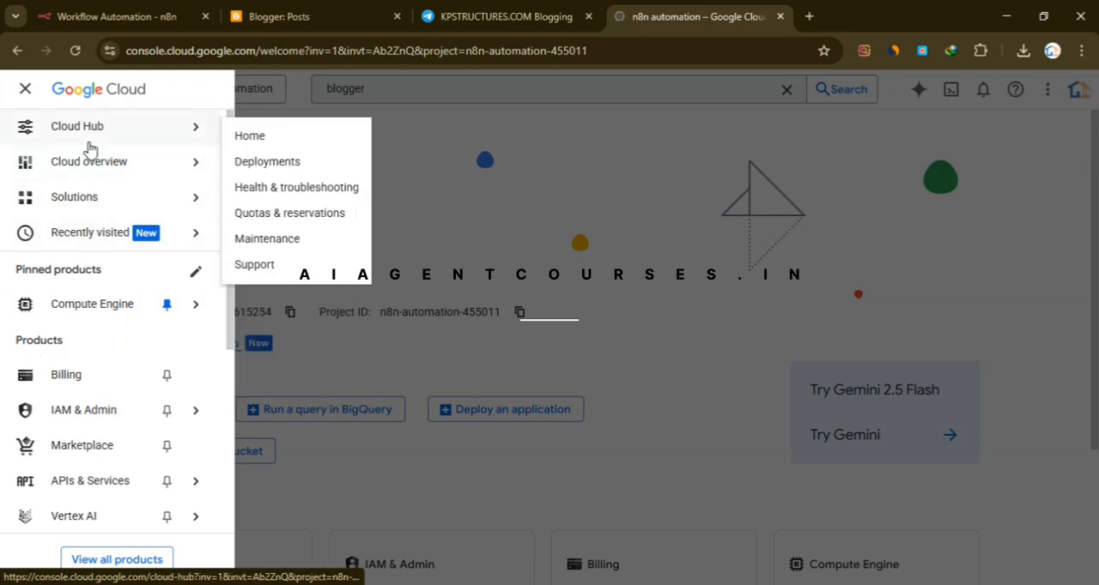
{"action": "scroll", "coordinate": [91, 341], "scroll_direction": "down", "scroll_amount": 2}
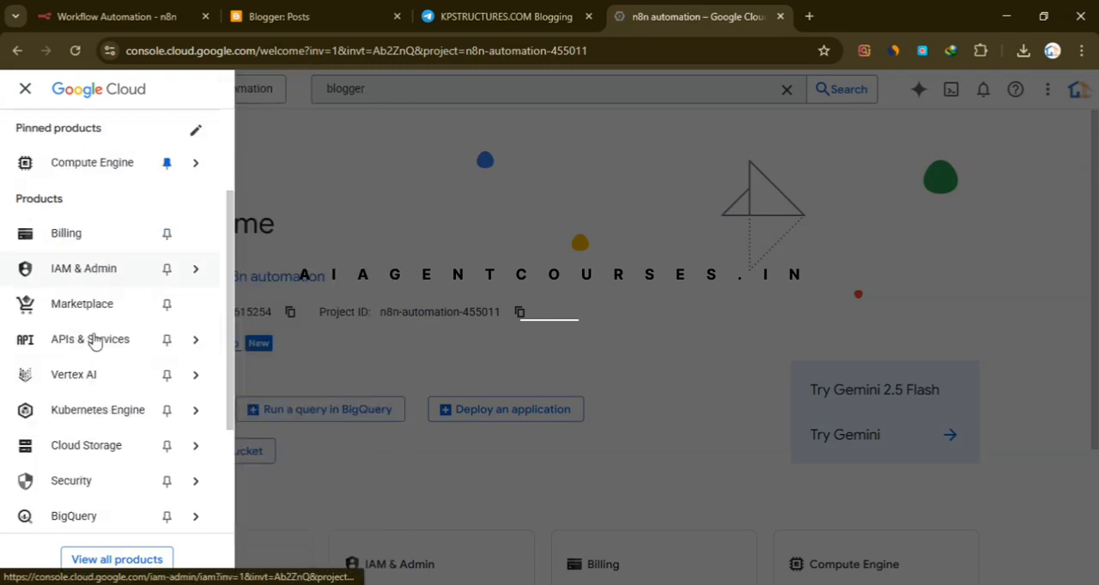
{"action": "scroll", "coordinate": [96, 343], "scroll_direction": "down", "scroll_amount": 1}
{"action": "scroll", "coordinate": [86, 395], "scroll_direction": "up", "scroll_amount": 2}
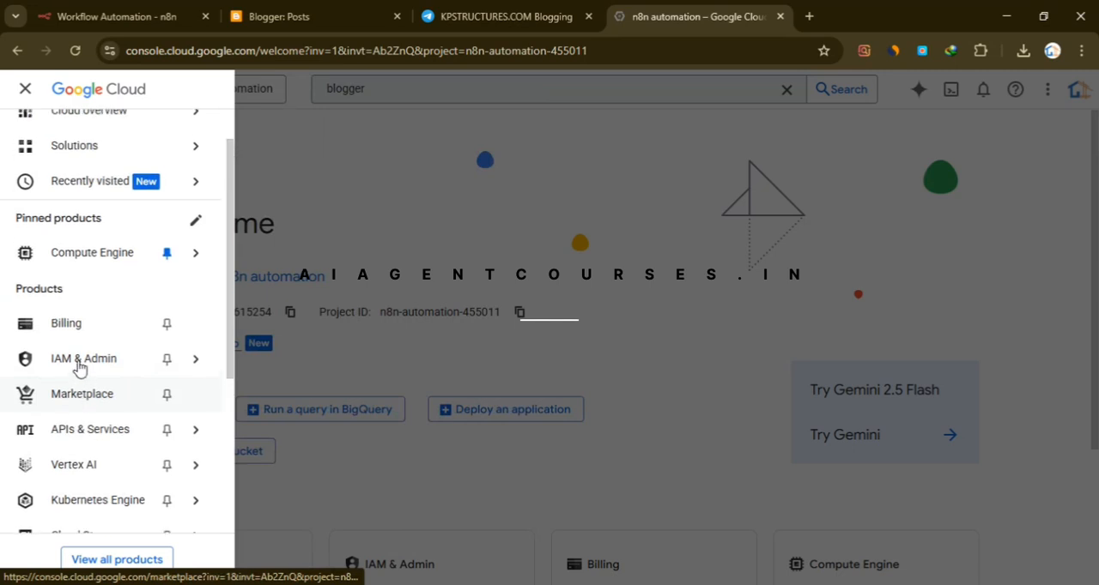
{"action": "scroll", "coordinate": [86, 404], "scroll_direction": "up", "scroll_amount": 1}
{"action": "left_click", "coordinate": [88, 483]}
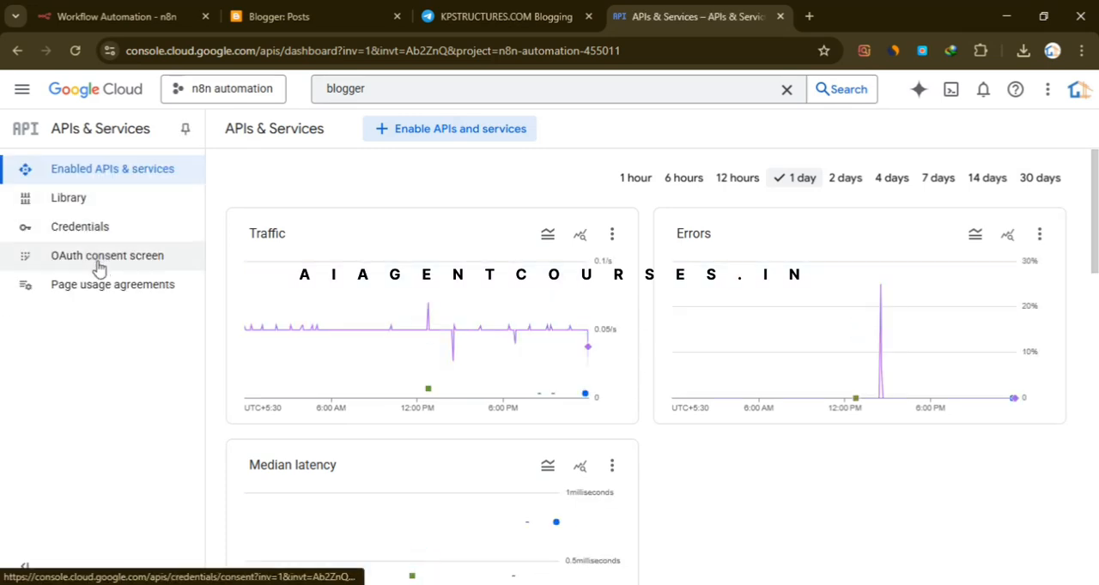
{"action": "left_click", "coordinate": [80, 229]}
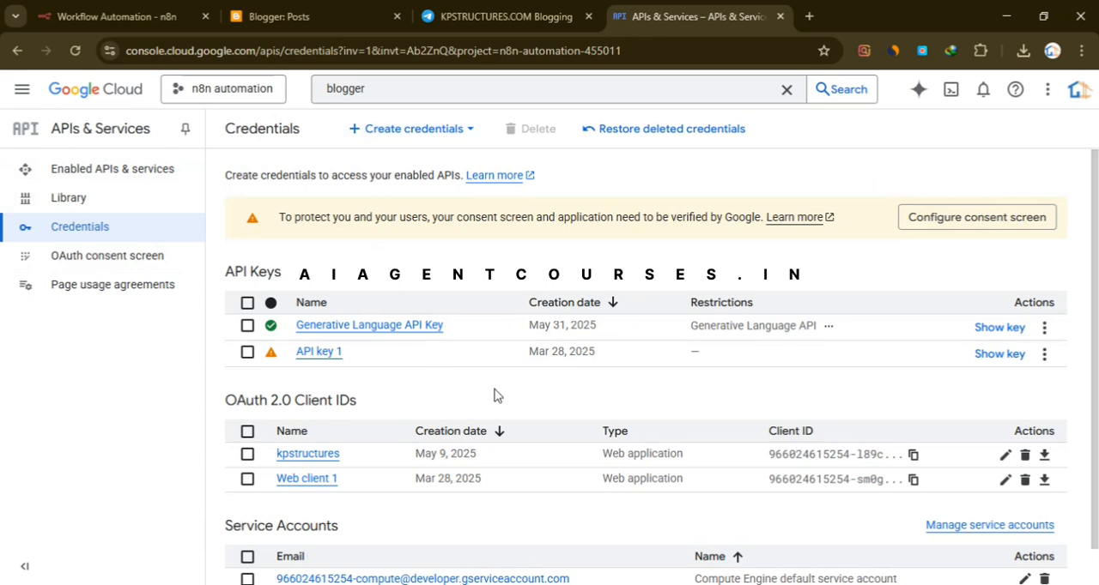
- Open the kpstructures OAuth 2.0 client and go to its authorized redirect URIs
{"action": "scroll", "coordinate": [516, 405], "scroll_direction": "down", "scroll_amount": 1}
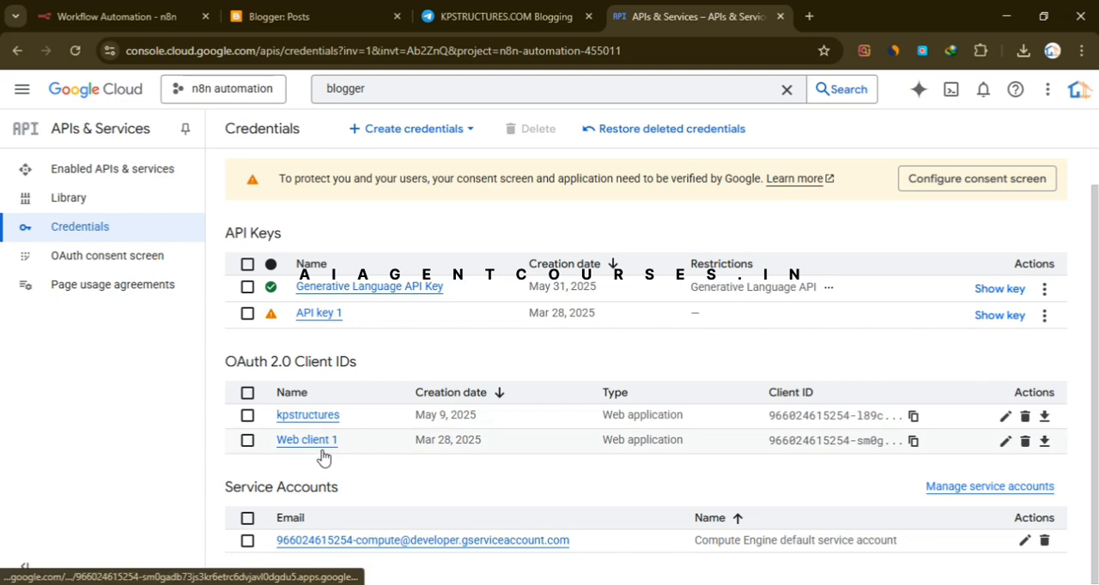
{"action": "left_click", "coordinate": [309, 417]}
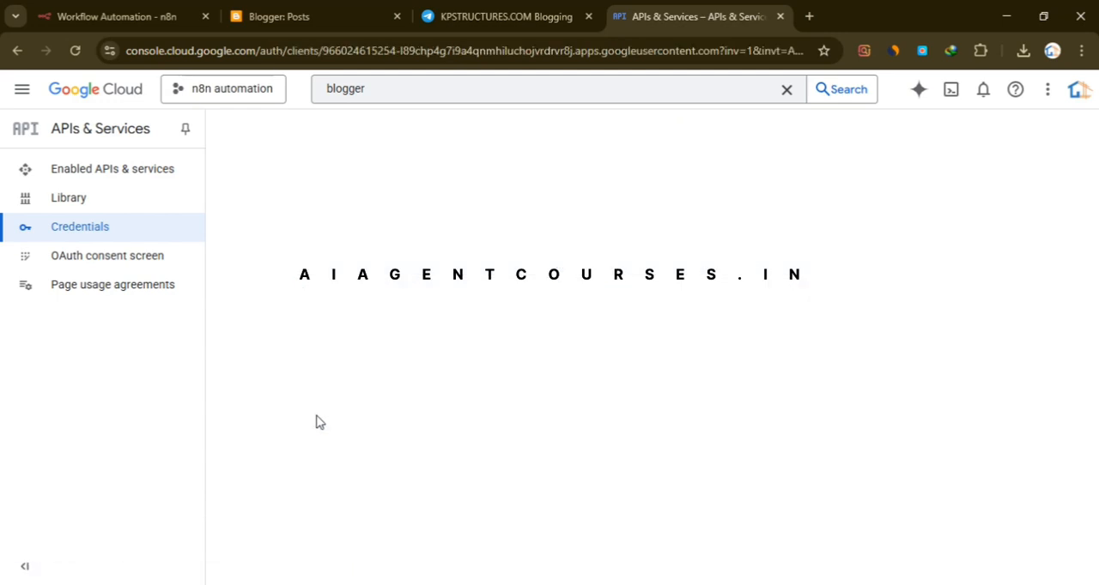
{"action": "scroll", "coordinate": [415, 378], "scroll_direction": "down", "scroll_amount": 2}
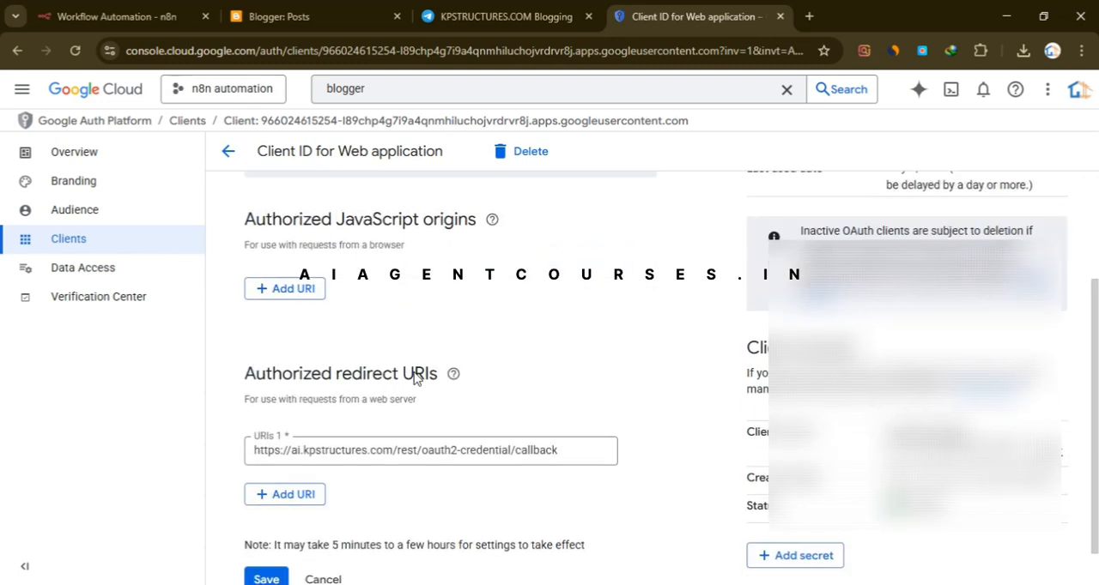
{"action": "scroll", "coordinate": [414, 377], "scroll_direction": "down", "scroll_amount": 1}
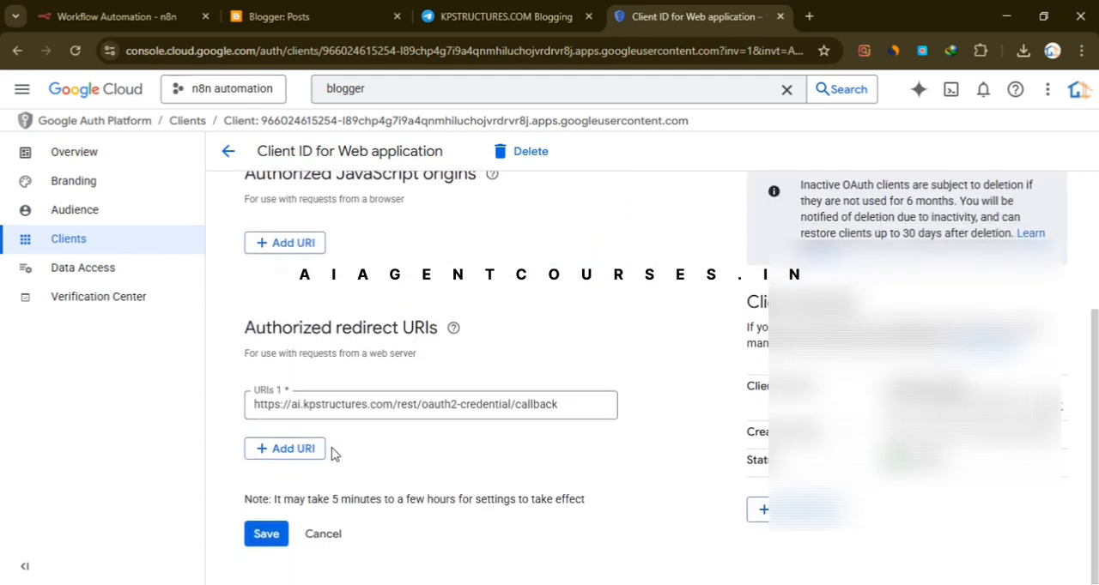
- Add an empty second entry under the OAuth client's authorized redirect URIs and remove it again
{"action": "left_click_drag", "start_coordinate": [292, 331], "coordinate": [172, 330]}
{"action": "left_click", "coordinate": [249, 331]}
{"action": "left_click", "coordinate": [281, 454]}
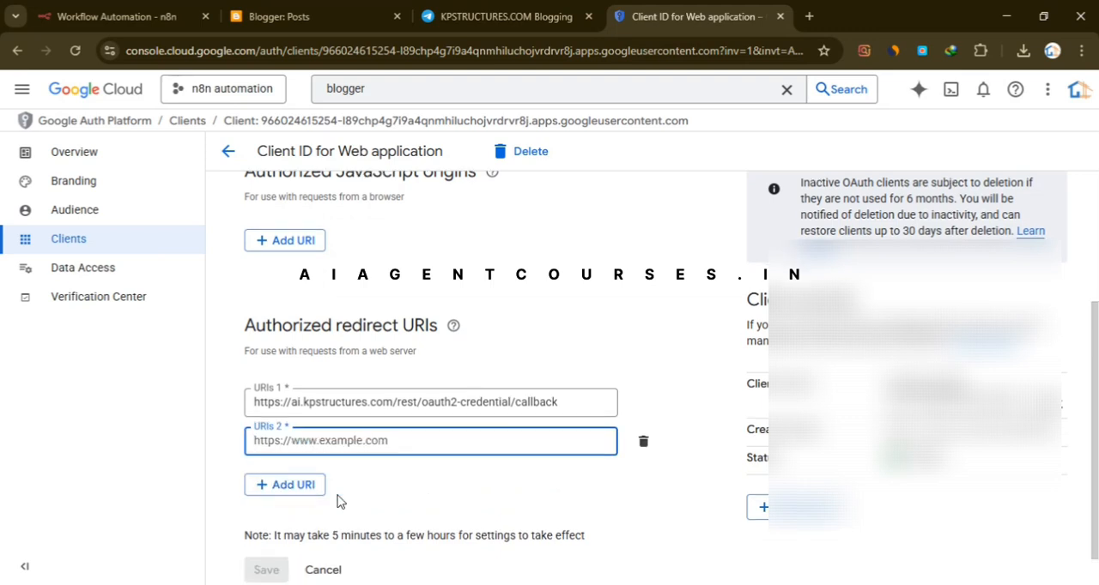
{"action": "scroll", "coordinate": [515, 446], "scroll_direction": "down", "scroll_amount": 1}
{"action": "left_click", "coordinate": [645, 407]}
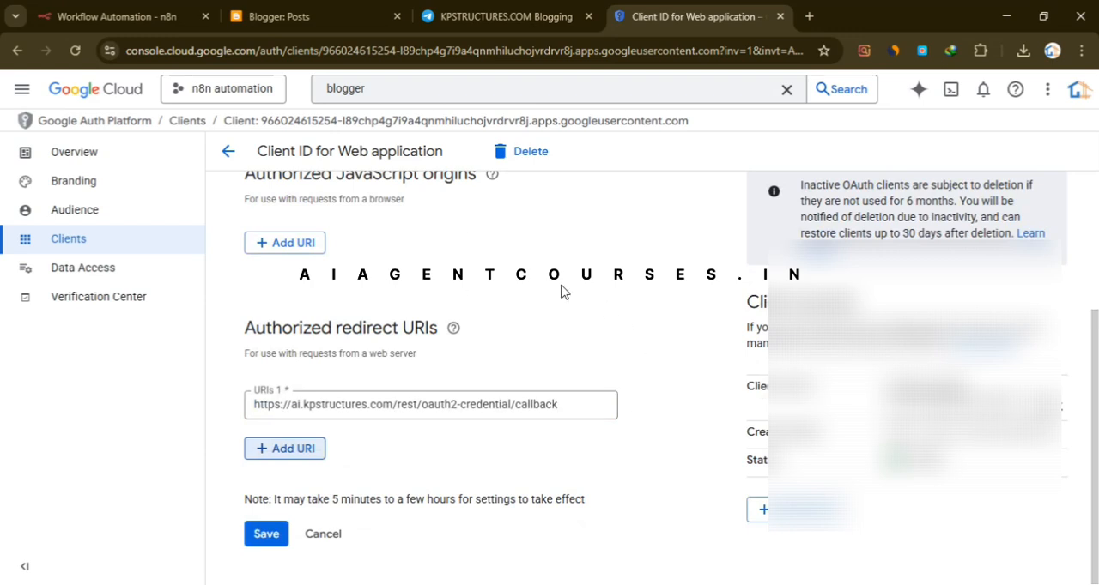
- Switch back to the Blogger Kpstructures credential in n8n and choose Authorization Code as its grant type
{"action": "left_click", "coordinate": [110, 94]}
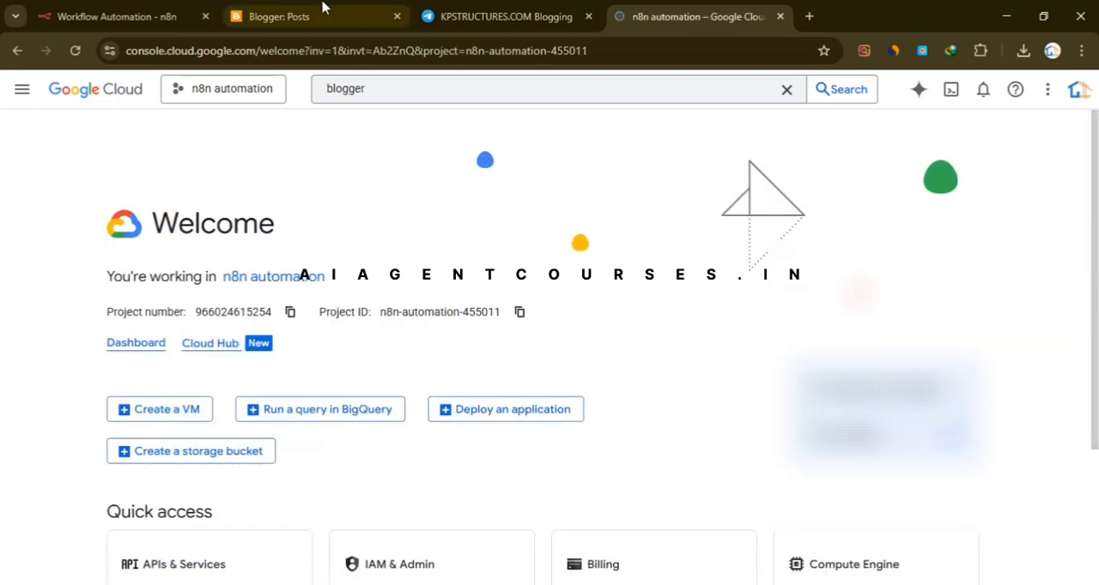
{"action": "left_click", "coordinate": [252, 11]}
{"action": "left_click", "coordinate": [90, 17]}
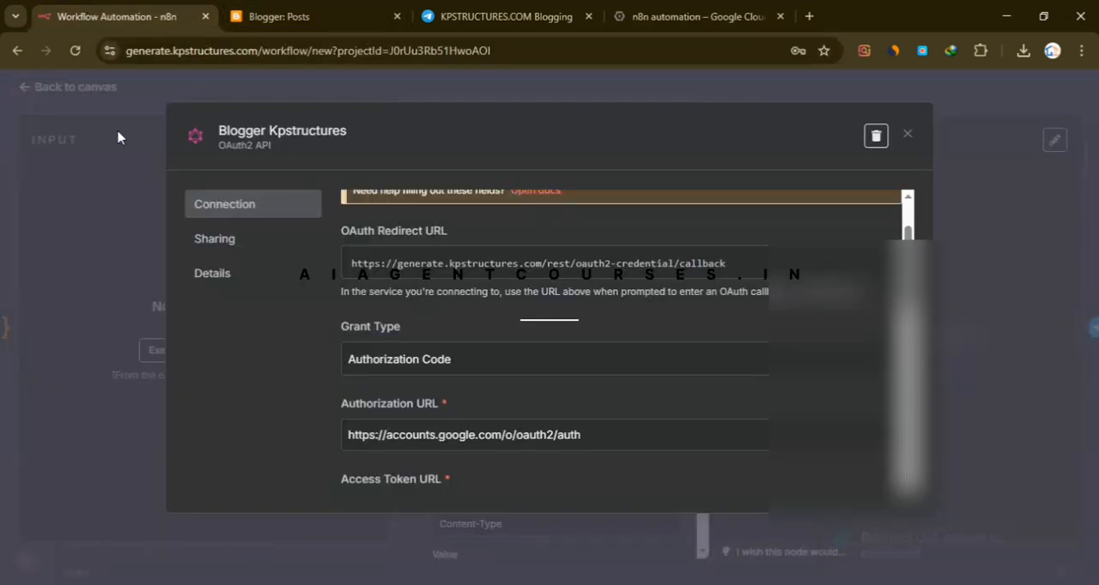
{"action": "scroll", "coordinate": [495, 399], "scroll_direction": "down", "scroll_amount": 1}
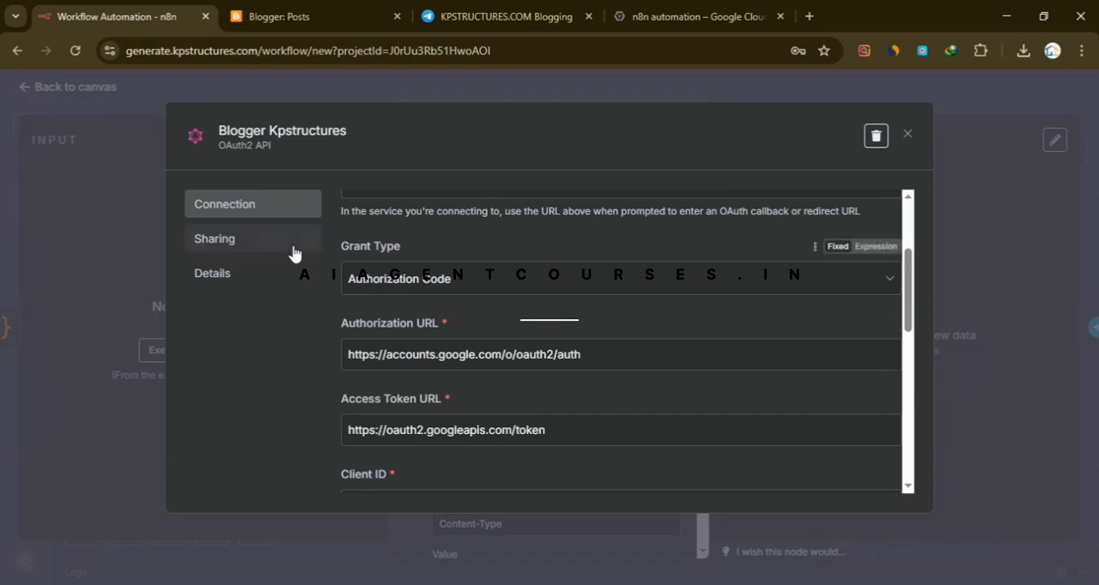
{"action": "left_click", "coordinate": [455, 289]}
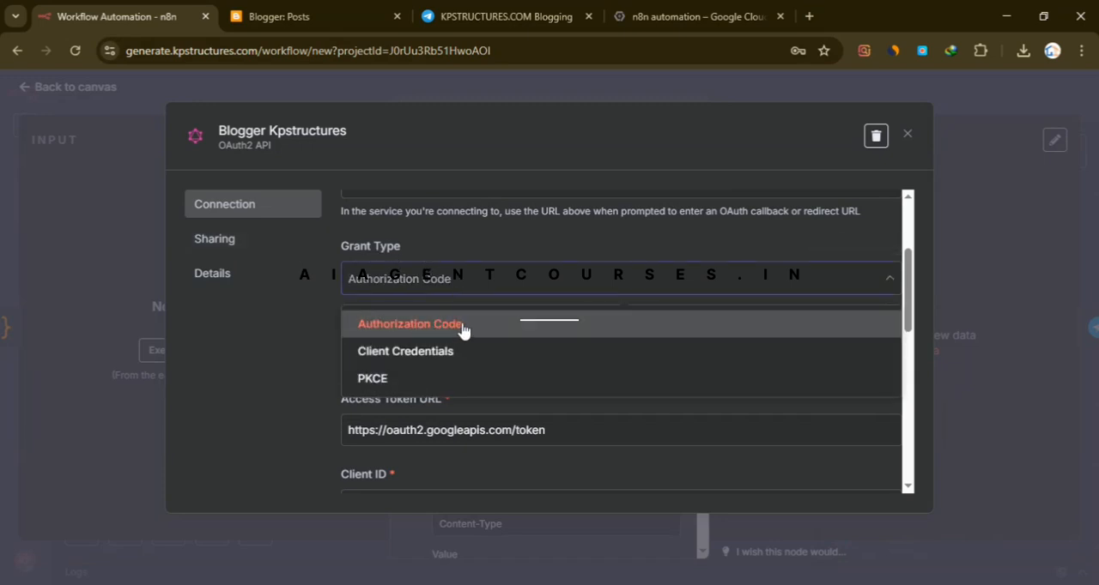
{"action": "left_click", "coordinate": [461, 326]}
- Review the credential's Authorization URL, Access Token URL, Client ID and Client Secret fields
{"action": "scroll", "coordinate": [459, 283], "scroll_direction": "down", "scroll_amount": 1}
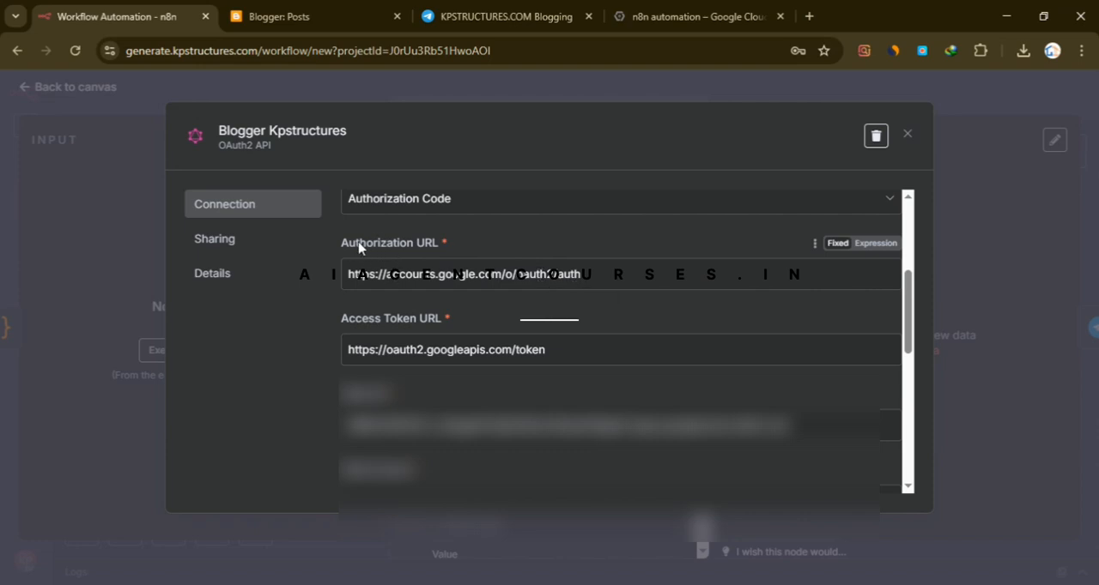
{"action": "left_click_drag", "start_coordinate": [347, 244], "coordinate": [422, 248]}
{"action": "triple_click", "coordinate": [515, 281]}
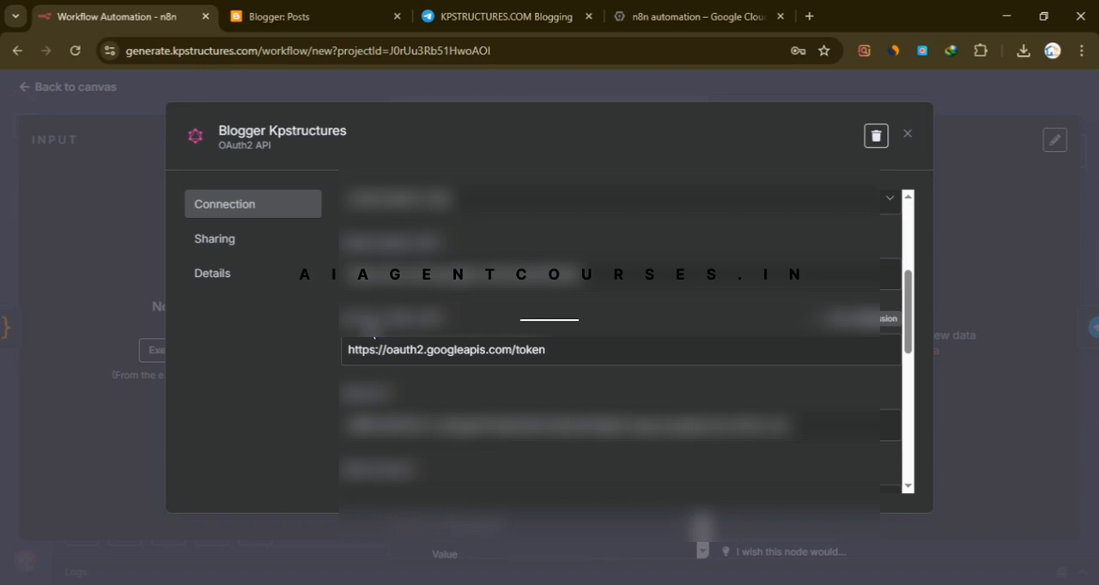
{"action": "triple_click", "coordinate": [474, 355]}
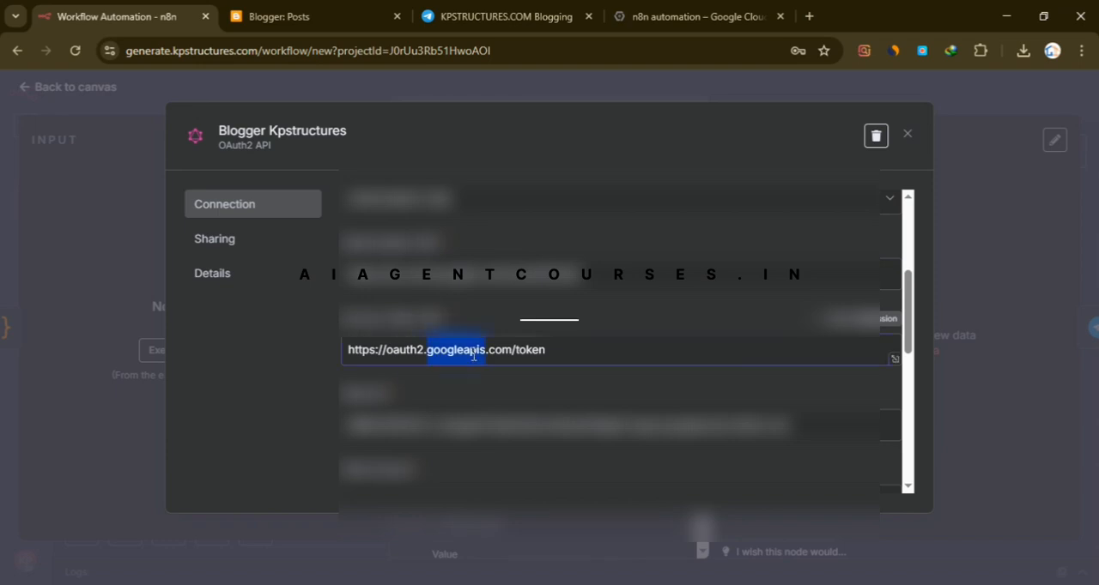
{"action": "left_click", "coordinate": [561, 304]}
{"action": "scroll", "coordinate": [557, 340], "scroll_direction": "down", "scroll_amount": 2}
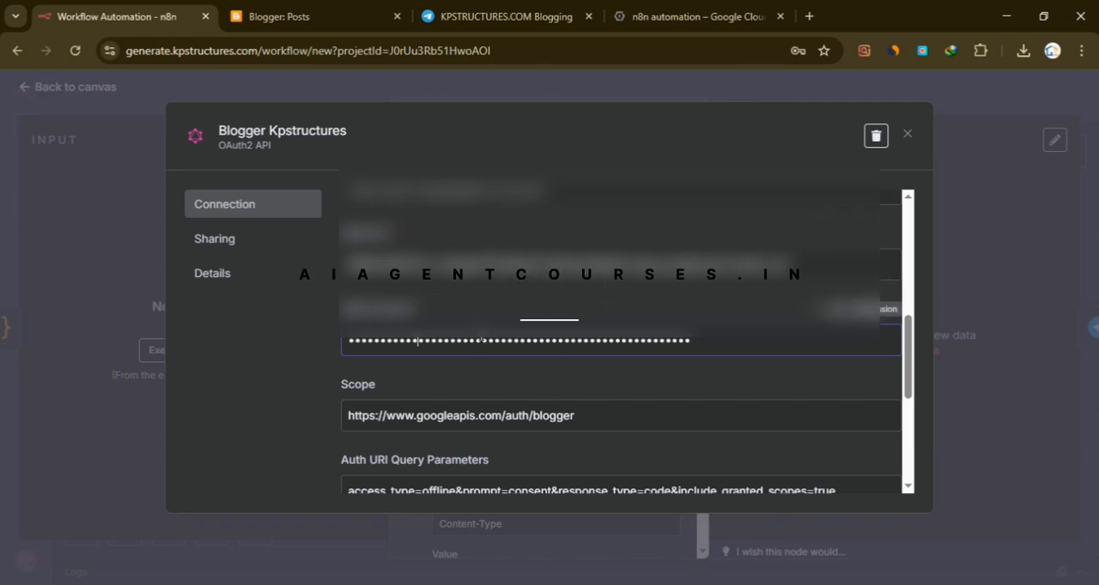
- Examine the credential's Scope and Auth URI Query Parameters values
{"action": "scroll", "coordinate": [418, 341], "scroll_direction": "down", "scroll_amount": 3}
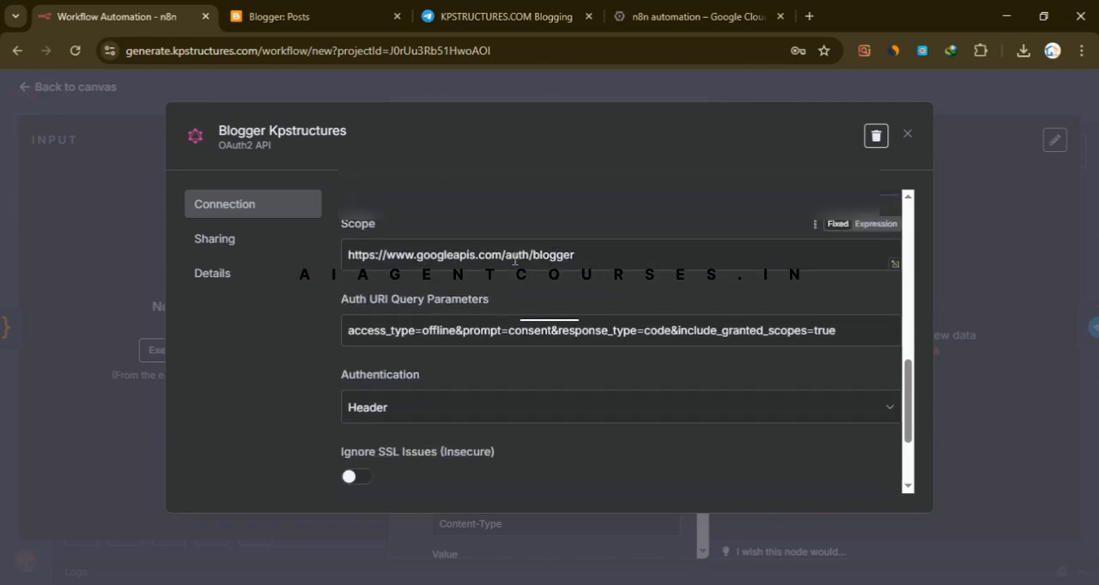
{"action": "double_click", "coordinate": [468, 254]}
{"action": "left_click", "coordinate": [518, 255]}
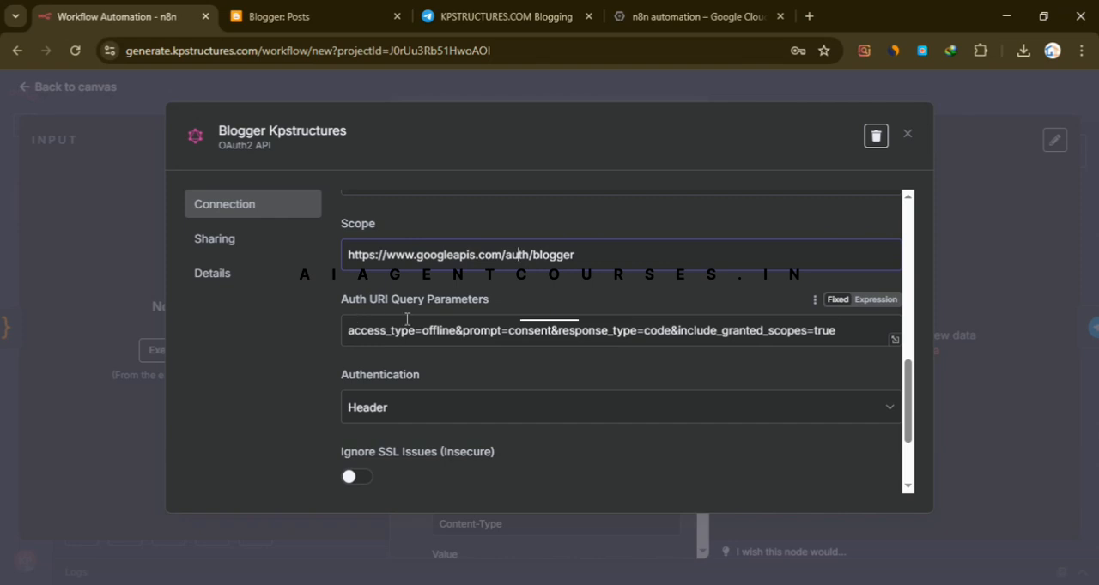
{"action": "double_click", "coordinate": [586, 331]}
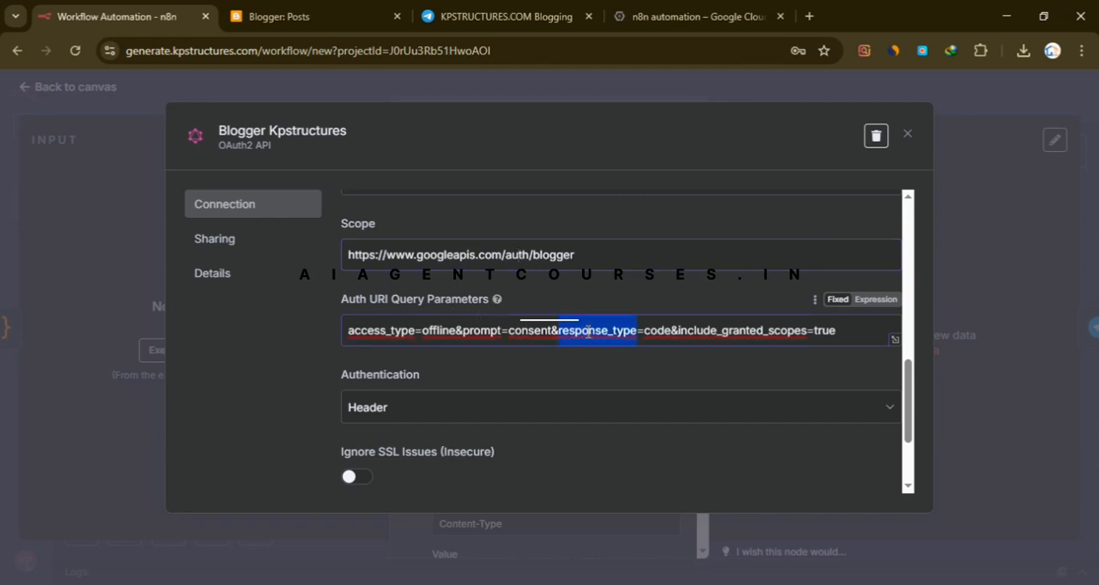
{"action": "left_click", "coordinate": [511, 377]}
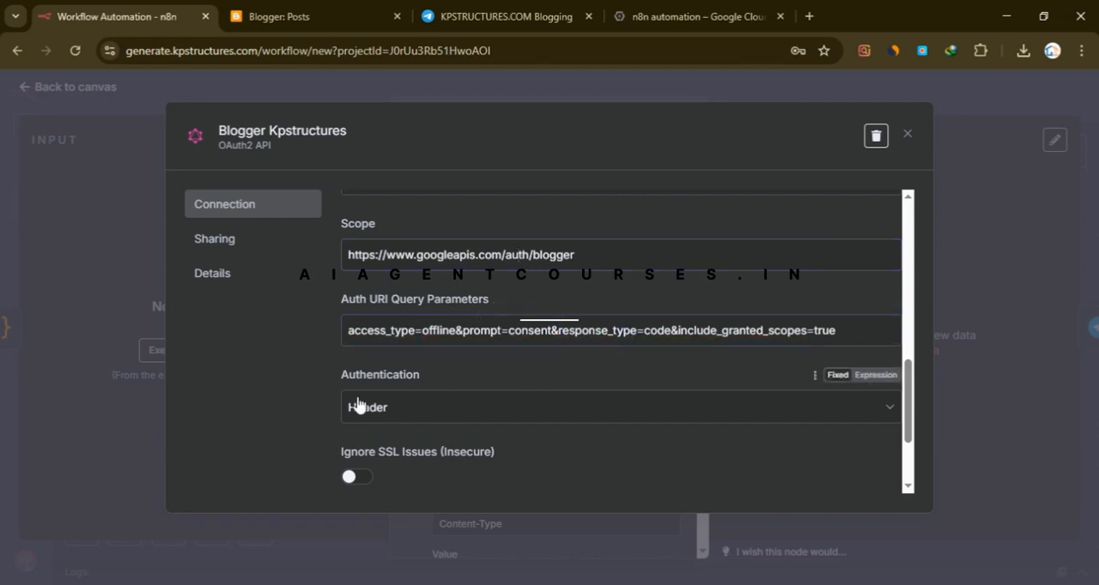
- Choose Header as the credential's authentication, check the connection status, and close the credential
{"action": "left_click", "coordinate": [446, 420]}
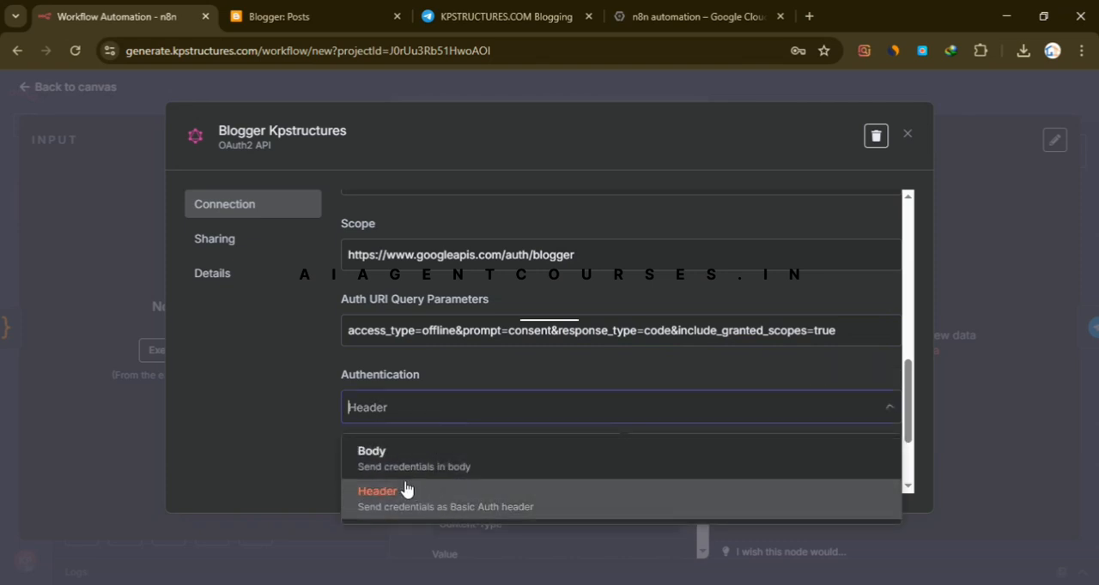
{"action": "left_click", "coordinate": [549, 495]}
{"action": "scroll", "coordinate": [775, 253], "scroll_direction": "down", "scroll_amount": 3}
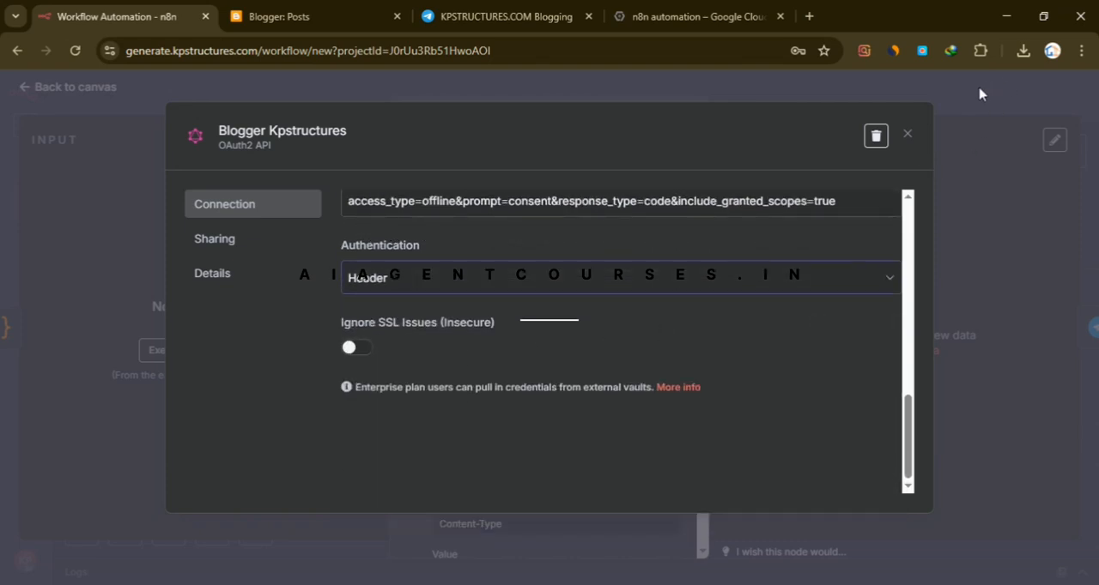
{"action": "scroll", "coordinate": [824, 279], "scroll_direction": "up", "scroll_amount": 6}
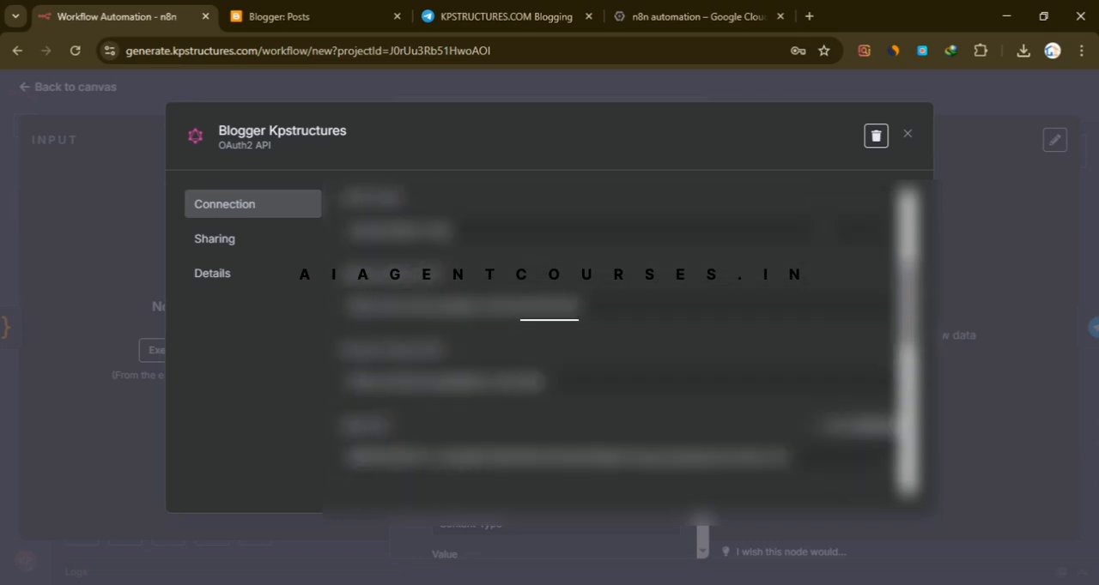
{"action": "scroll", "coordinate": [403, 243], "scroll_direction": "up", "scroll_amount": 3}
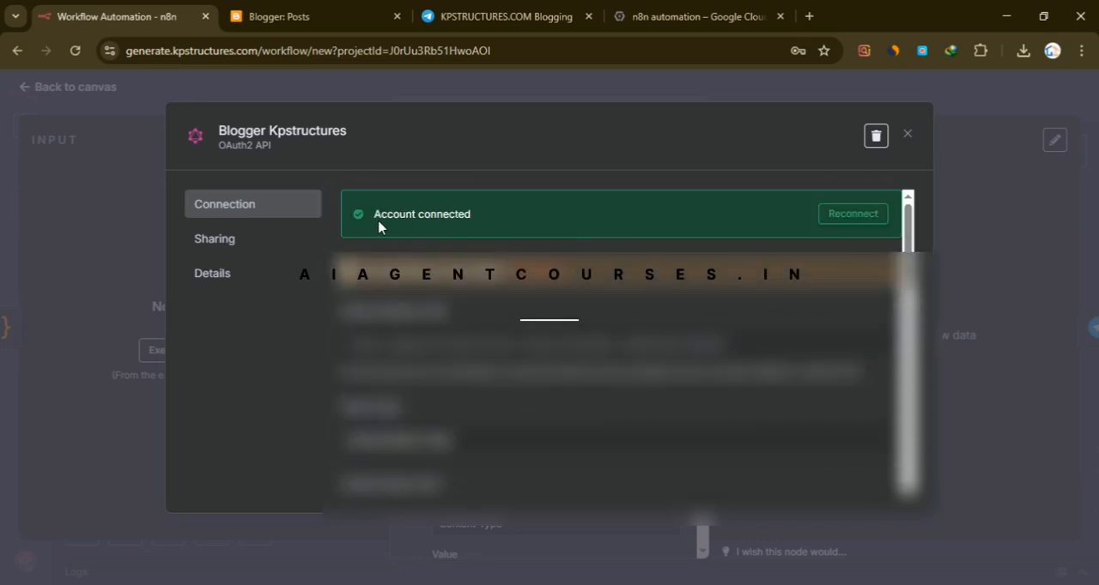
{"action": "left_click", "coordinate": [968, 107]}
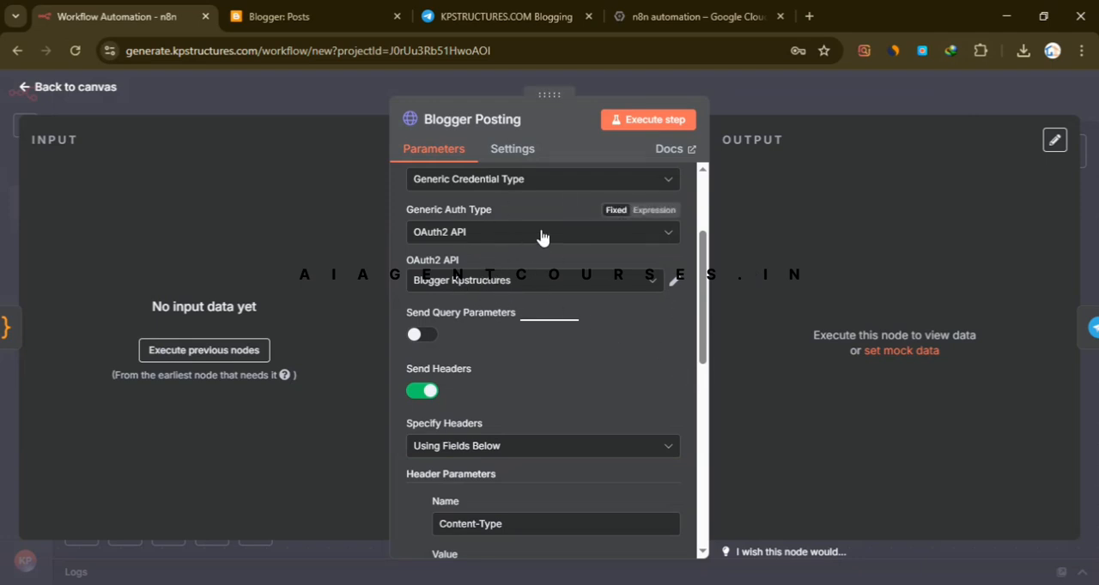
- Review the Blogger Posting node's URL, header and body settings, and open its JSON body in the expanded expression editor
{"action": "scroll", "coordinate": [558, 266], "scroll_direction": "up", "scroll_amount": 1}
{"action": "scroll", "coordinate": [562, 281], "scroll_direction": "up", "scroll_amount": 1}
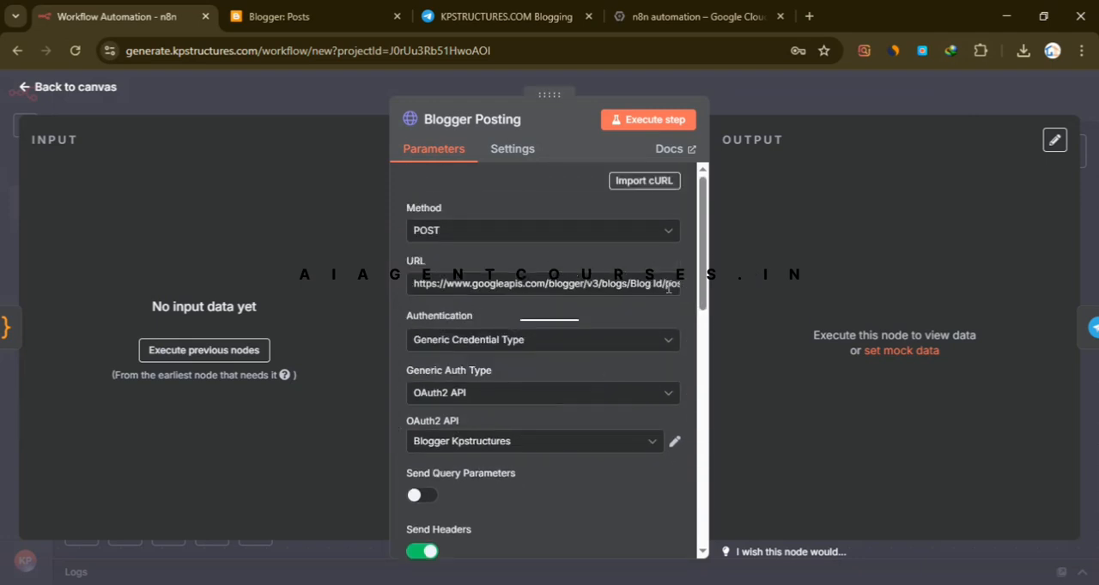
{"action": "scroll", "coordinate": [526, 340], "scroll_direction": "down", "scroll_amount": 2}
{"action": "scroll", "coordinate": [526, 341], "scroll_direction": "down", "scroll_amount": 2}
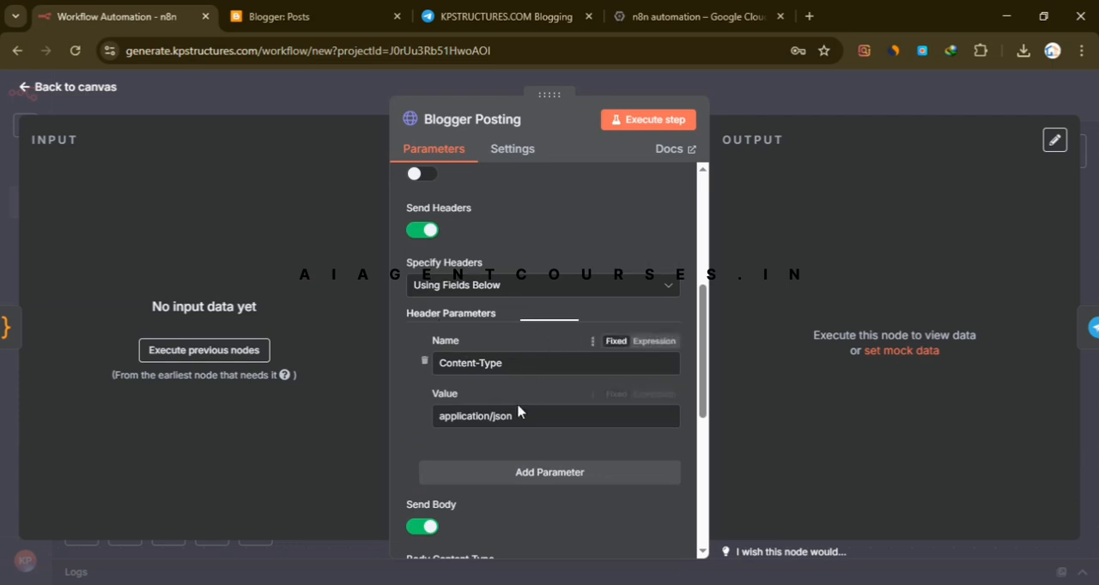
{"action": "scroll", "coordinate": [520, 376], "scroll_direction": "down", "scroll_amount": 1}
{"action": "scroll", "coordinate": [520, 375], "scroll_direction": "down", "scroll_amount": 3}
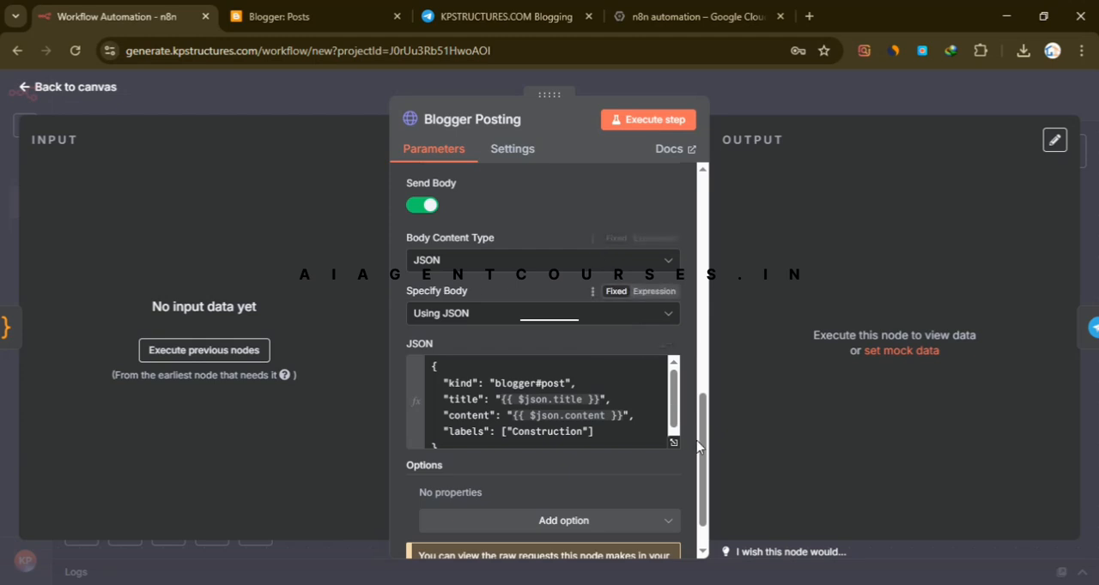
{"action": "left_click", "coordinate": [674, 446]}
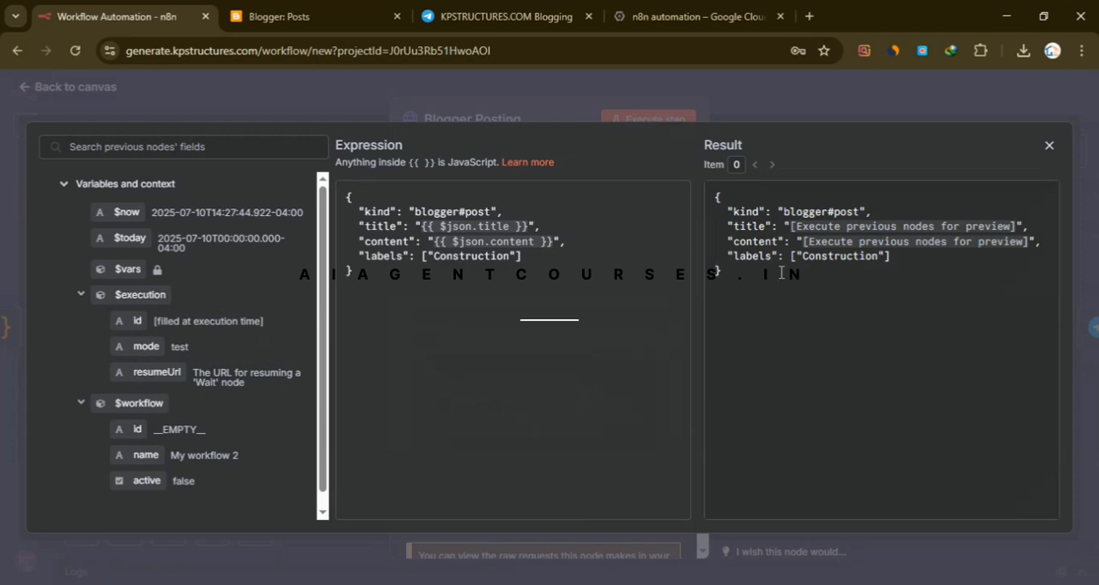
- Switch to Blogger and open the posts of the KPSTRUCTURES VIDEO TUTORIALS blog
{"action": "left_click", "coordinate": [304, 13]}
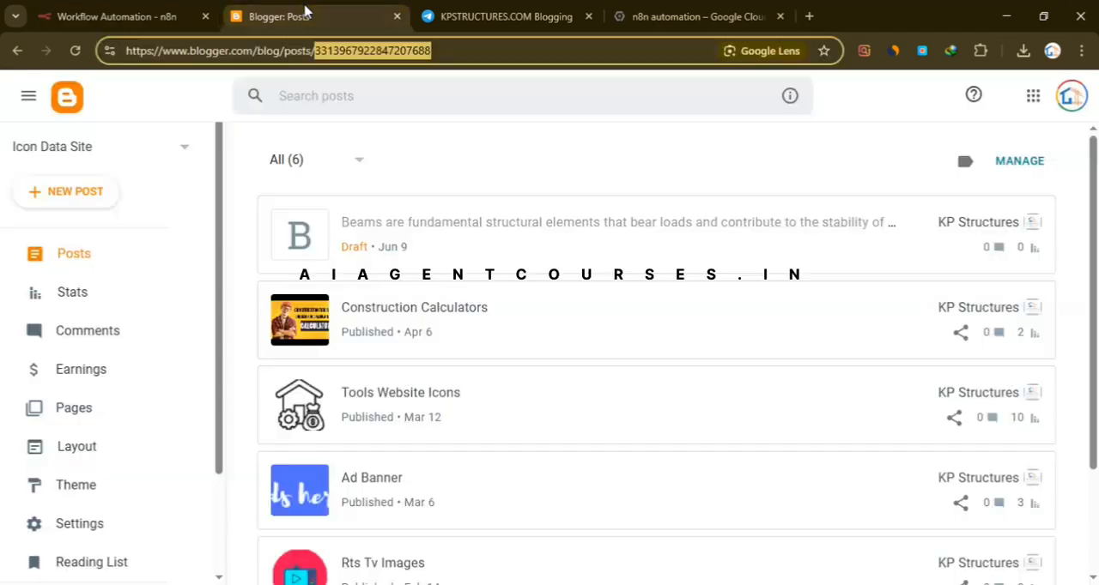
{"action": "left_click", "coordinate": [120, 153]}
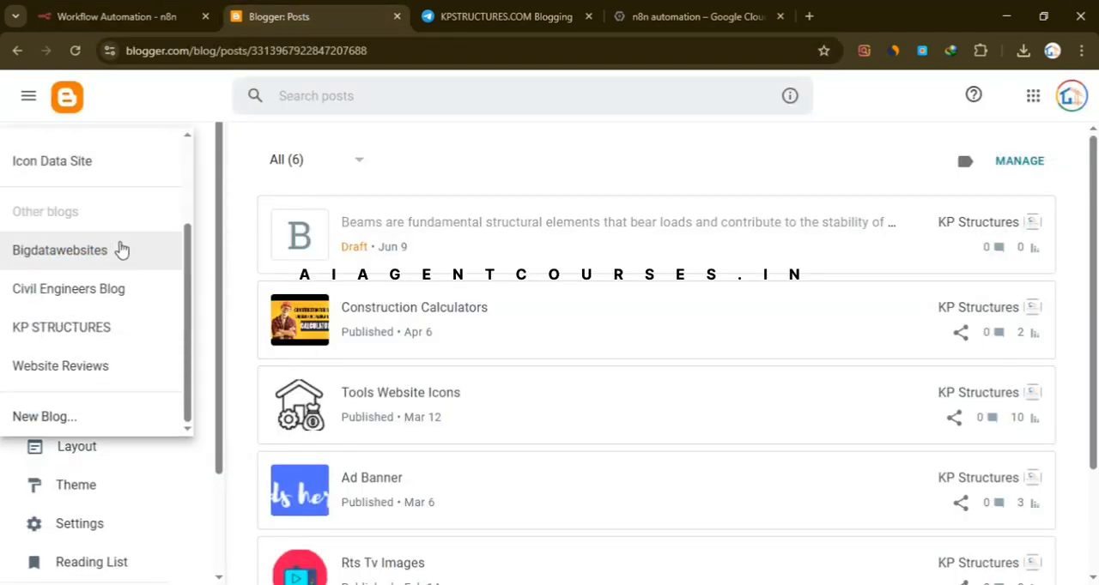
{"action": "scroll", "coordinate": [121, 248], "scroll_direction": "up", "scroll_amount": 3}
{"action": "left_click", "coordinate": [131, 194]}
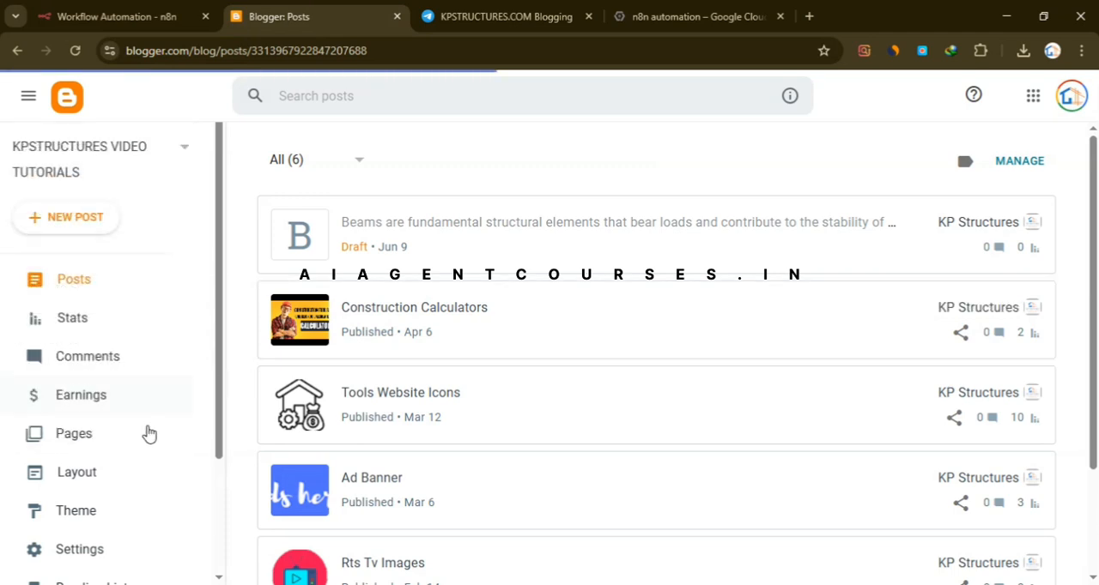
- Open the blog's public website and look at the category labels on its recent posts
{"action": "scroll", "coordinate": [118, 512], "scroll_direction": "down", "scroll_amount": 2}
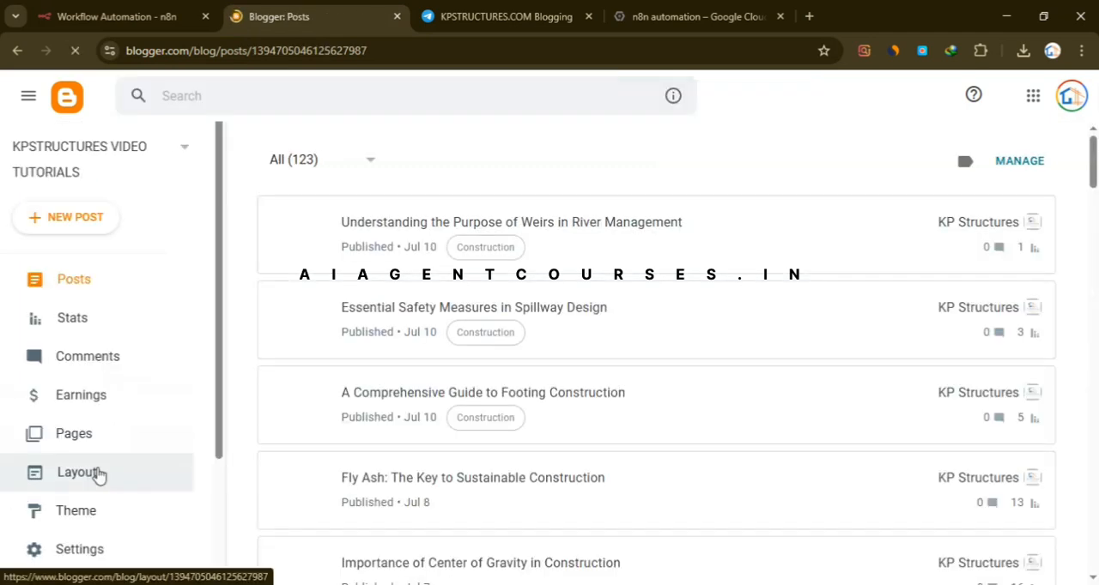
{"action": "scroll", "coordinate": [98, 489], "scroll_direction": "down", "scroll_amount": 3}
{"action": "left_click", "coordinate": [91, 486]}
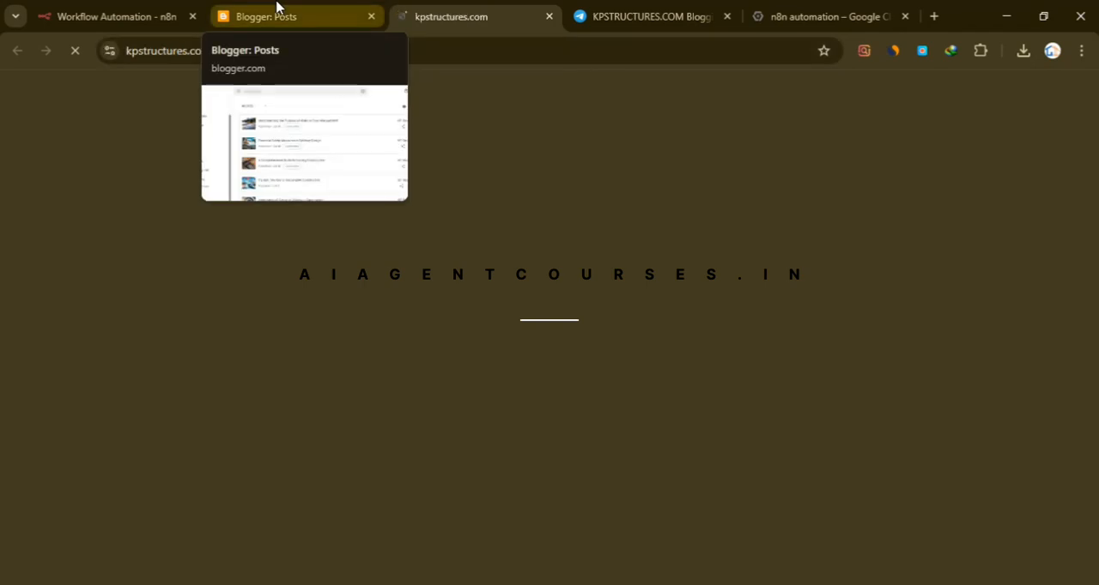
{"action": "scroll", "coordinate": [223, 305], "scroll_direction": "down", "scroll_amount": 2}
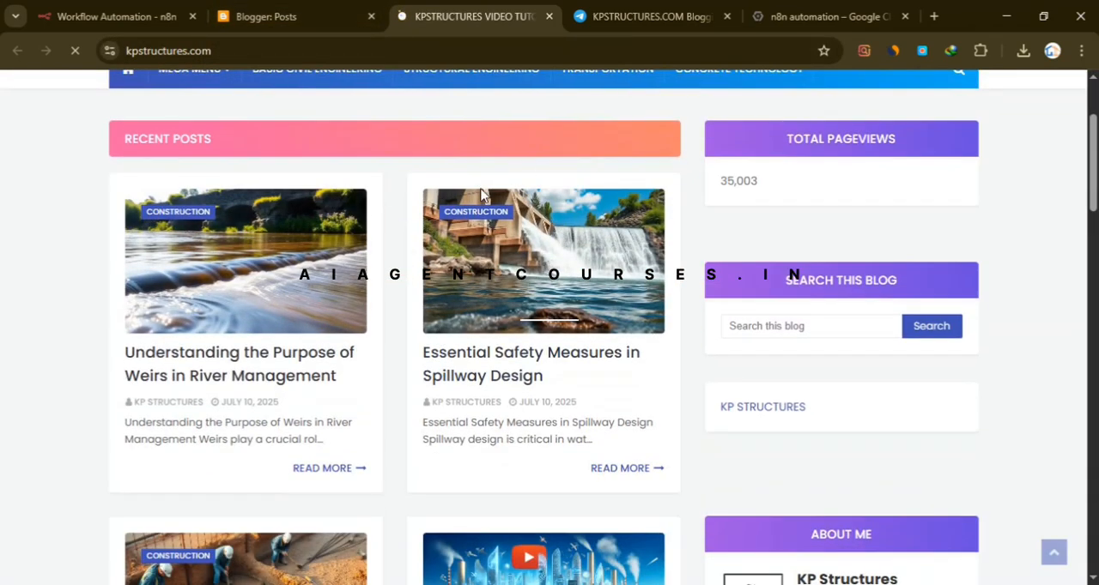
- Return to n8n, point out the "Construction" label in the JSON body, and close the expression editor and the Blogger Posting node
{"action": "left_click", "coordinate": [109, 7]}
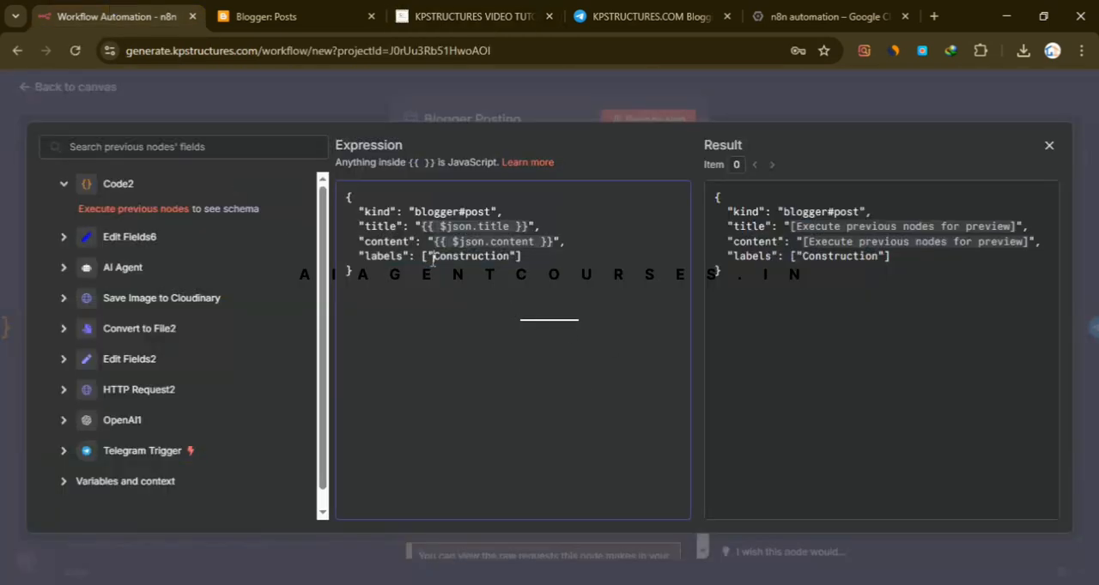
{"action": "left_click_drag", "start_coordinate": [453, 260], "coordinate": [469, 262]}
{"action": "left_click", "coordinate": [840, 111]}
{"action": "left_click", "coordinate": [797, 105]}
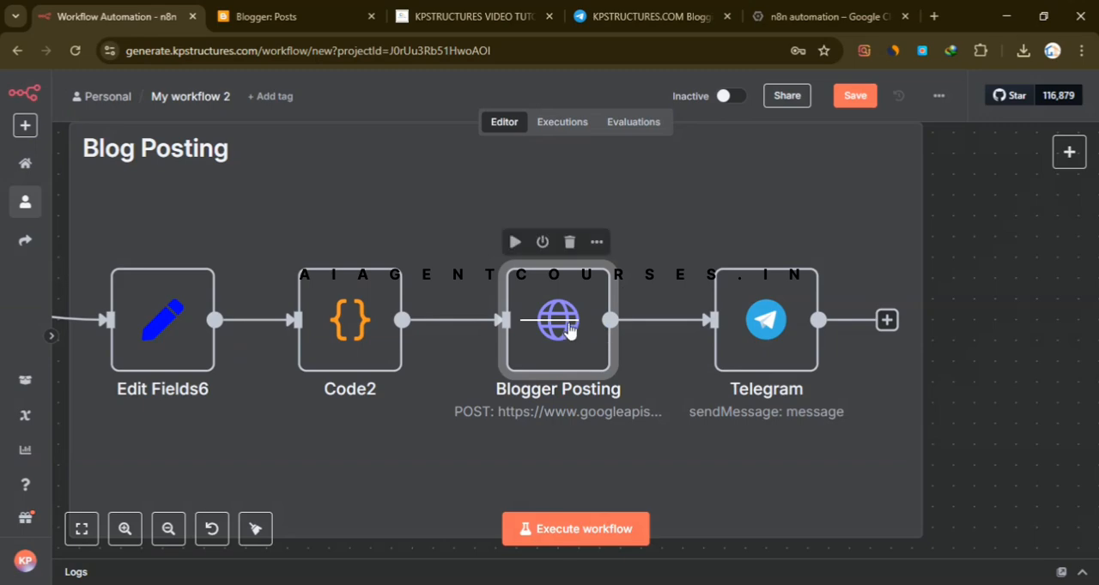
- Open the final Telegram node and compare its message settings with the bot's replies in the KPSTRUCTURES.COM Blogging chat
{"action": "left_click", "coordinate": [86, 541]}
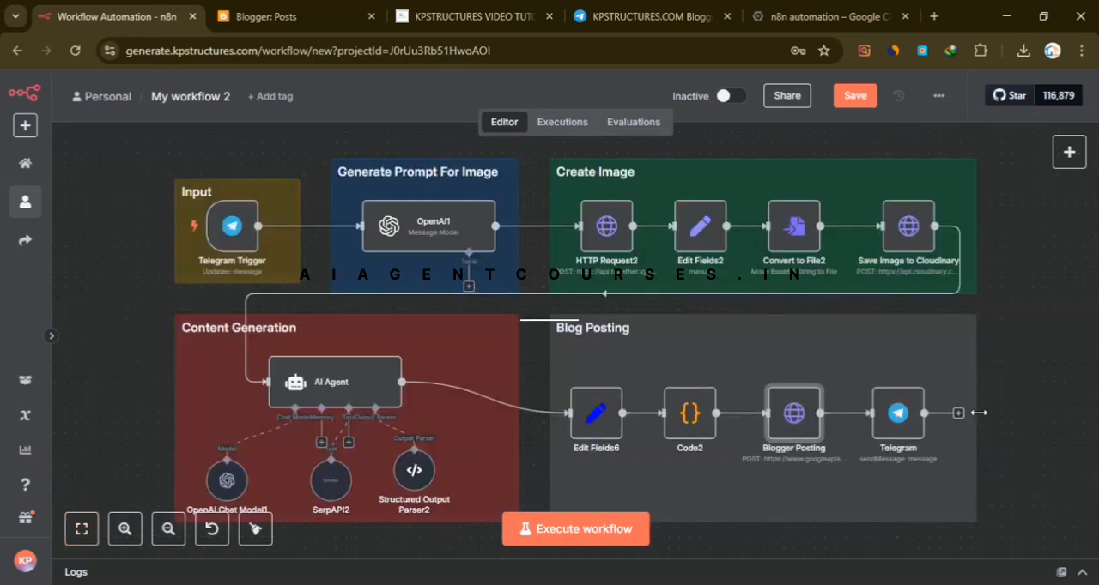
{"action": "scroll", "coordinate": [773, 395], "scroll_direction": "up", "scroll_amount": 5}
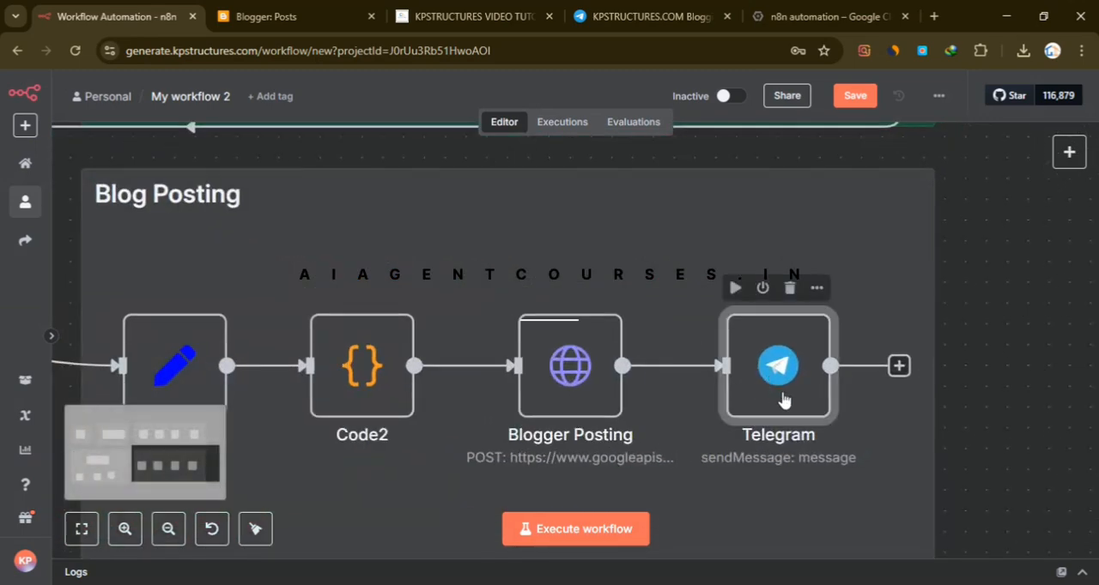
{"action": "double_click", "coordinate": [820, 398]}
{"action": "left_click", "coordinate": [621, 7]}
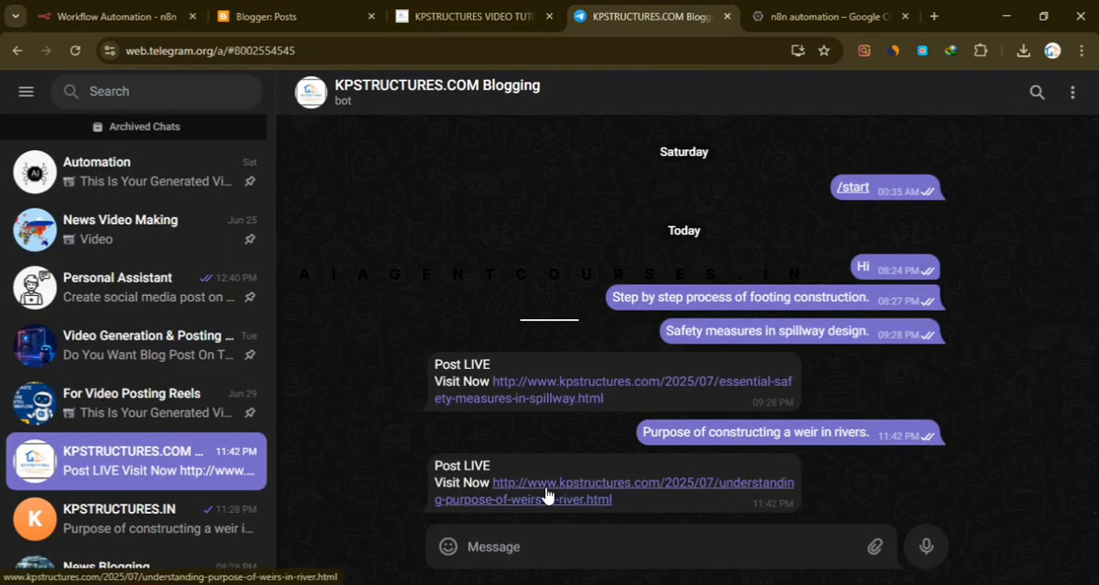
{"action": "key", "text": "ctrl+1"}
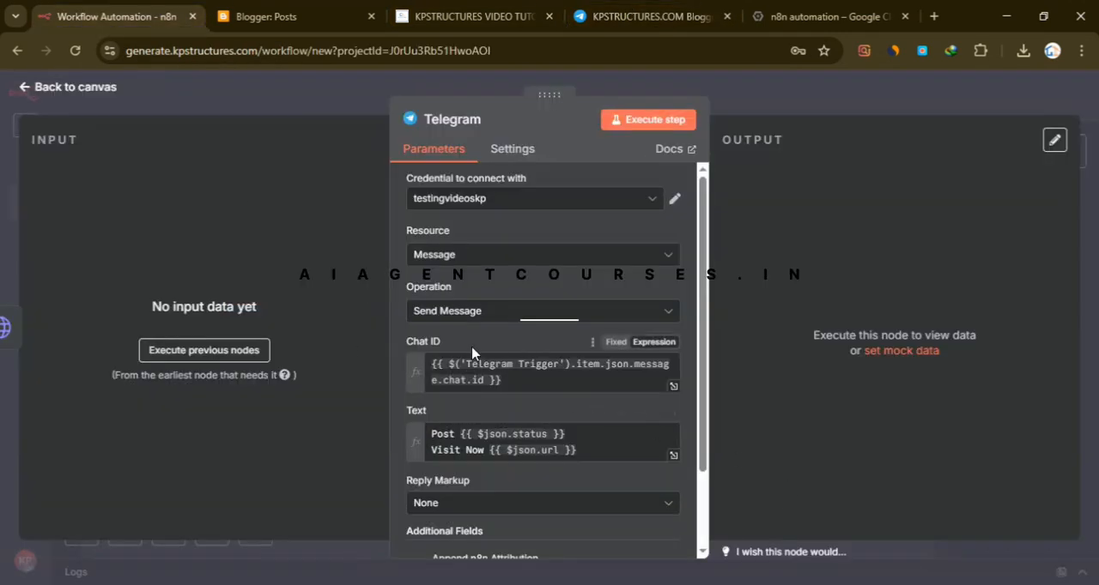
- Look through the Telegram node's message parameters and its available Telegram API credentials, and close the node without changing anything
{"action": "scroll", "coordinate": [489, 361], "scroll_direction": "down", "scroll_amount": 2}
{"action": "scroll", "coordinate": [558, 369], "scroll_direction": "up", "scroll_amount": 2}
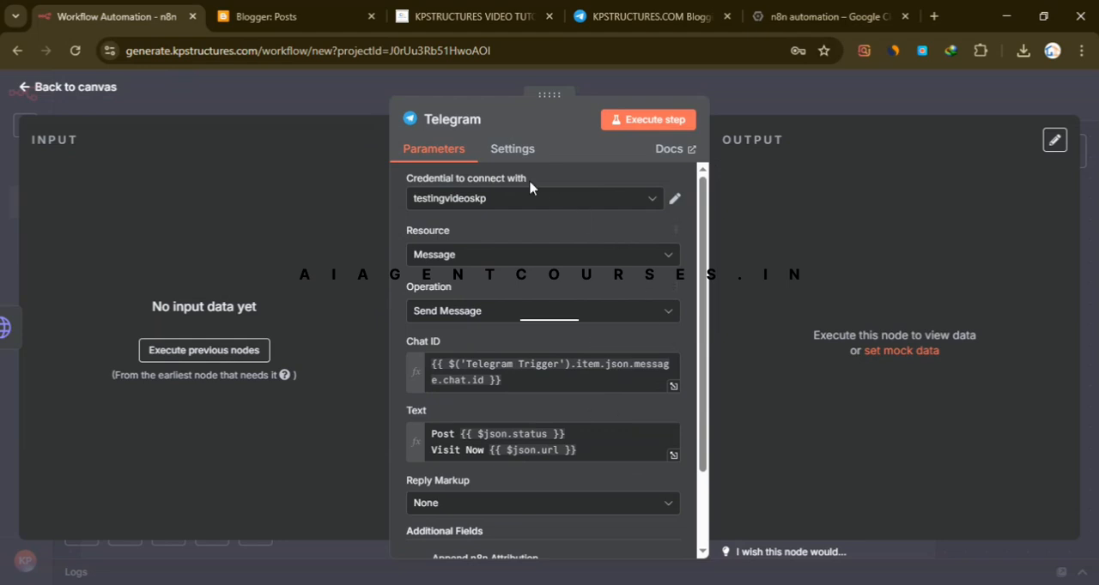
{"action": "left_click", "coordinate": [539, 199]}
{"action": "scroll", "coordinate": [553, 361], "scroll_direction": "down", "scroll_amount": 1}
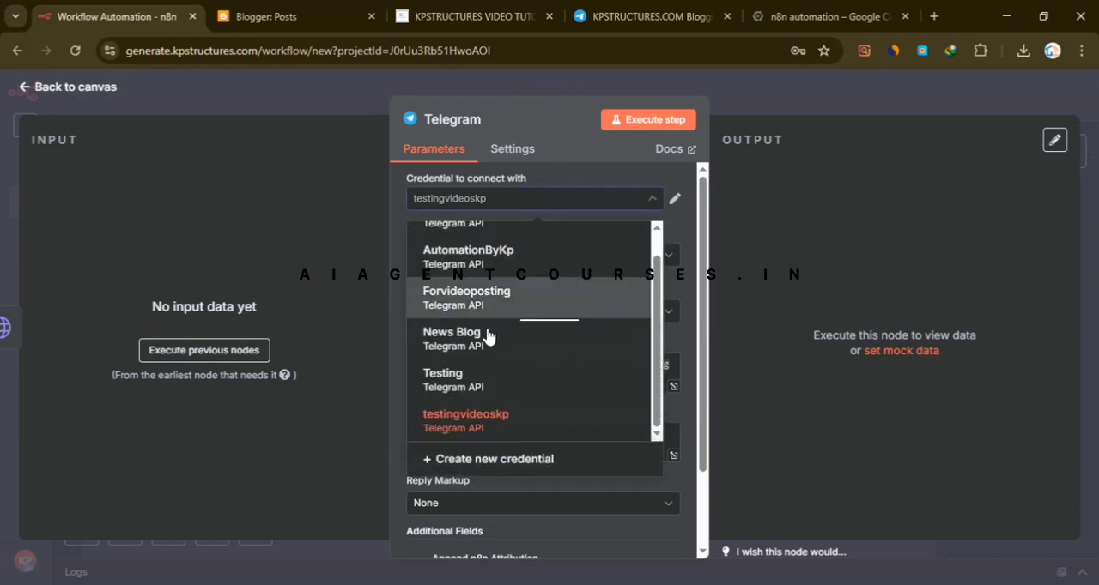
{"action": "left_click", "coordinate": [820, 104]}
{"action": "left_click", "coordinate": [1025, 245]}
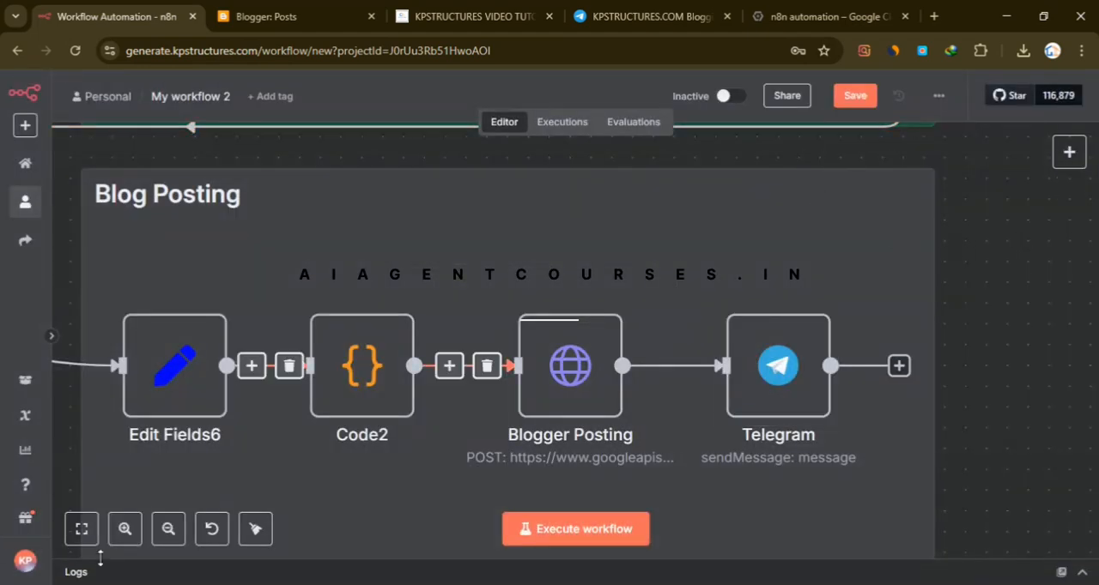
- Fit the whole workflow in view, and switch to the KPSTRUCTURES.COM Blogging chat in Telegram and on to Blogger
{"action": "left_click", "coordinate": [82, 529]}
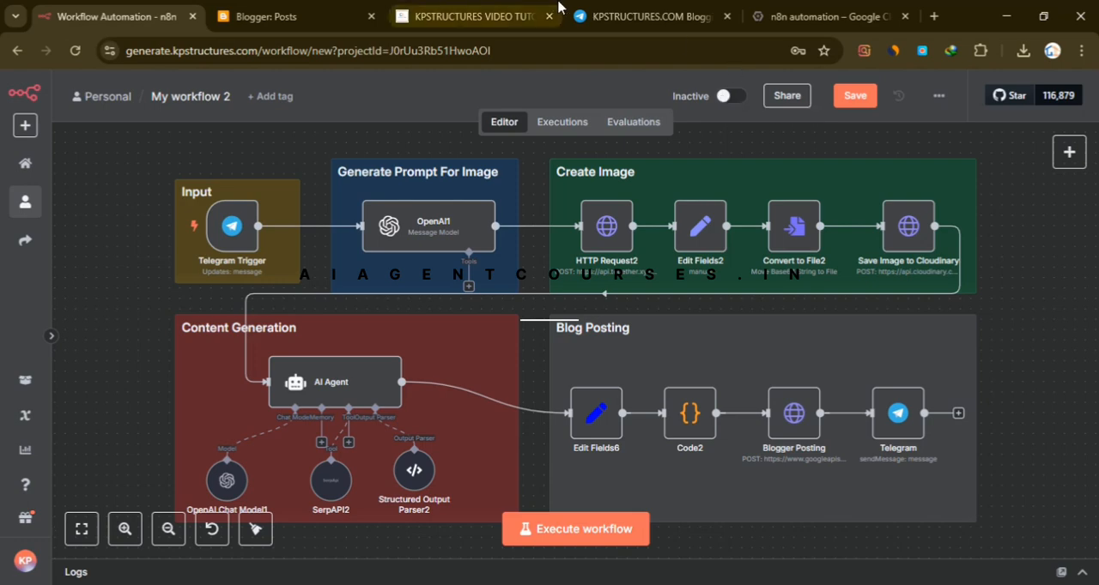
{"action": "left_click", "coordinate": [620, 15]}
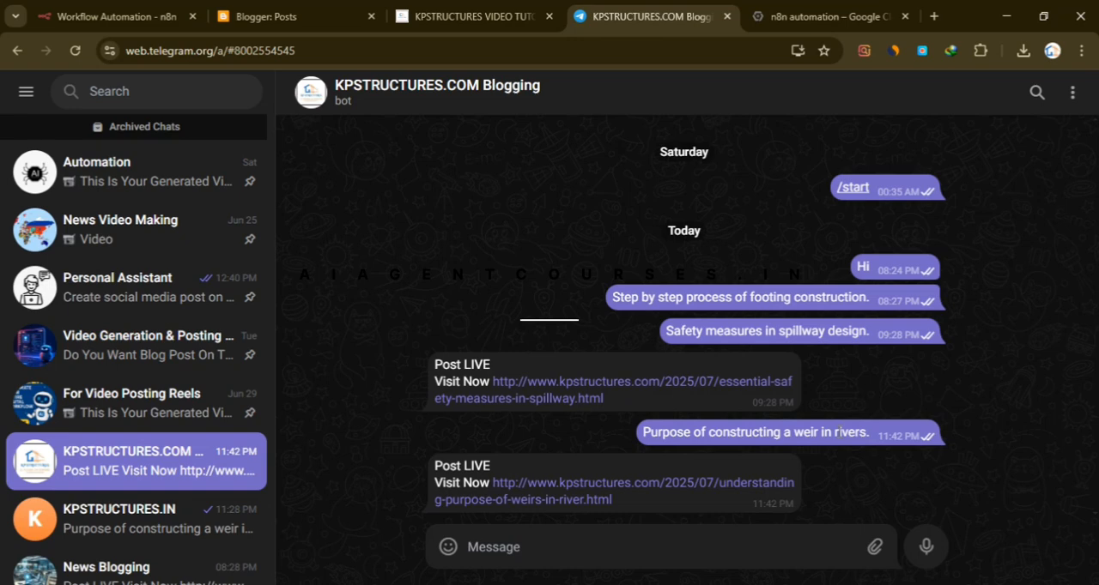
{"action": "left_click", "coordinate": [296, 12]}
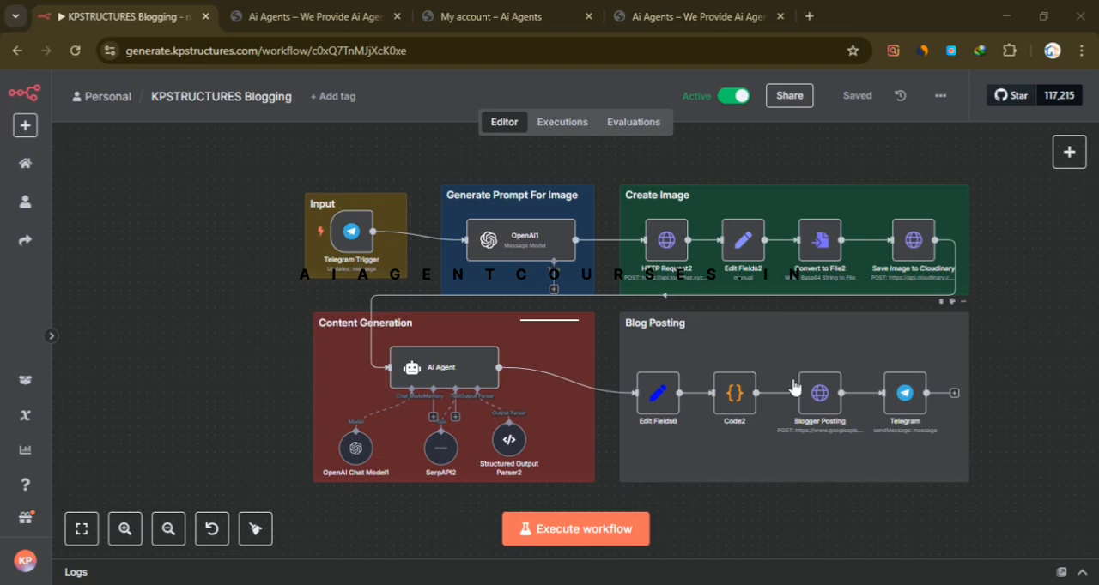
- Open the Blogger Posting node in the KPSTRUCTURES Blogging workflow, review its request and OAuth2 settings, and close it
{"action": "double_click", "coordinate": [822, 400]}
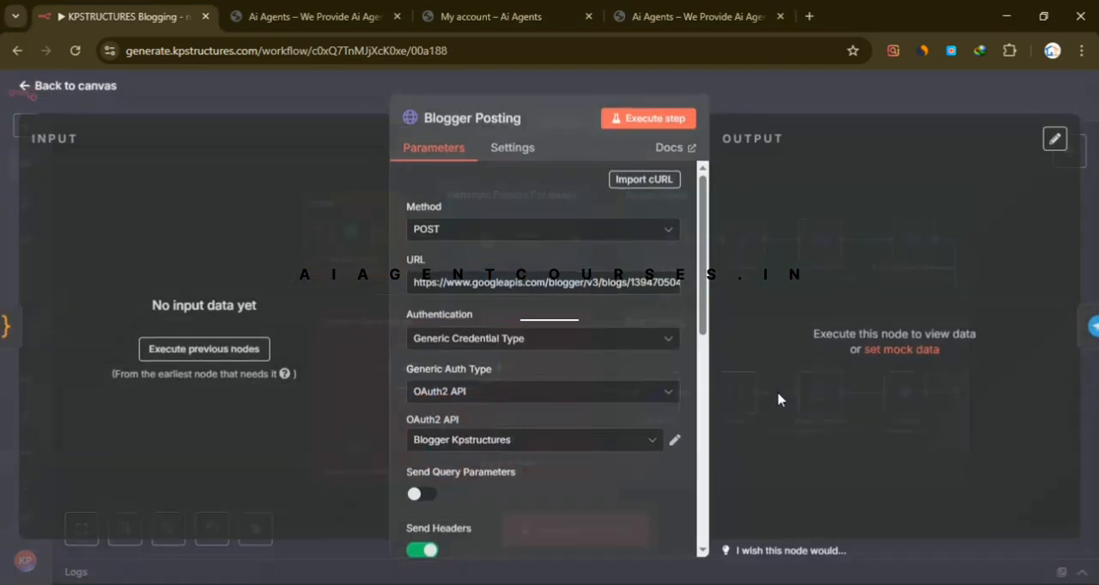
{"action": "scroll", "coordinate": [539, 292], "scroll_direction": "down", "scroll_amount": 2}
{"action": "scroll", "coordinate": [539, 296], "scroll_direction": "down", "scroll_amount": 3}
{"action": "scroll", "coordinate": [550, 309], "scroll_direction": "up", "scroll_amount": 5}
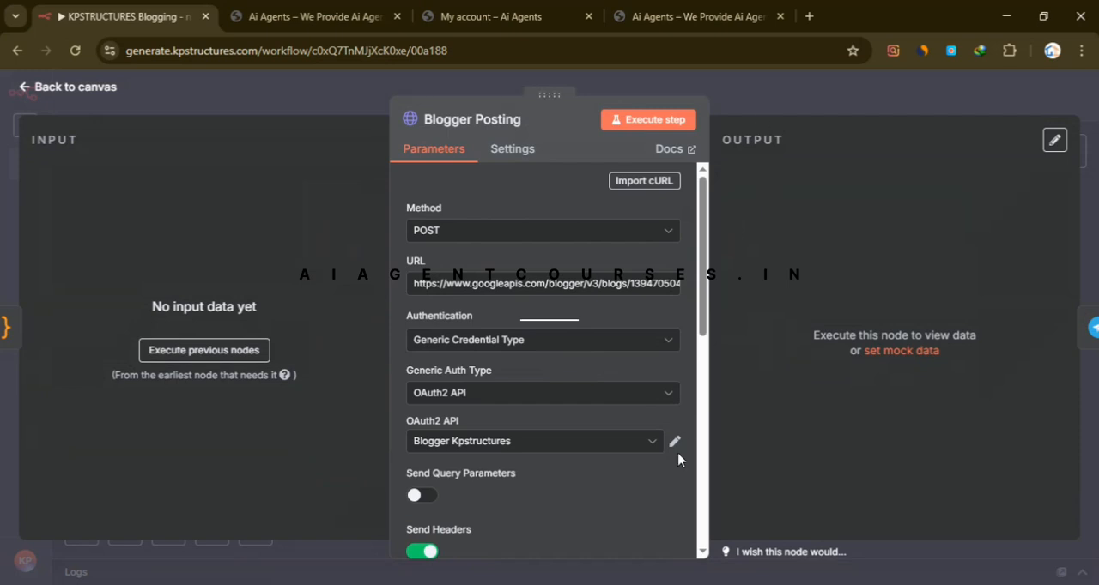
{"action": "left_click", "coordinate": [773, 103]}
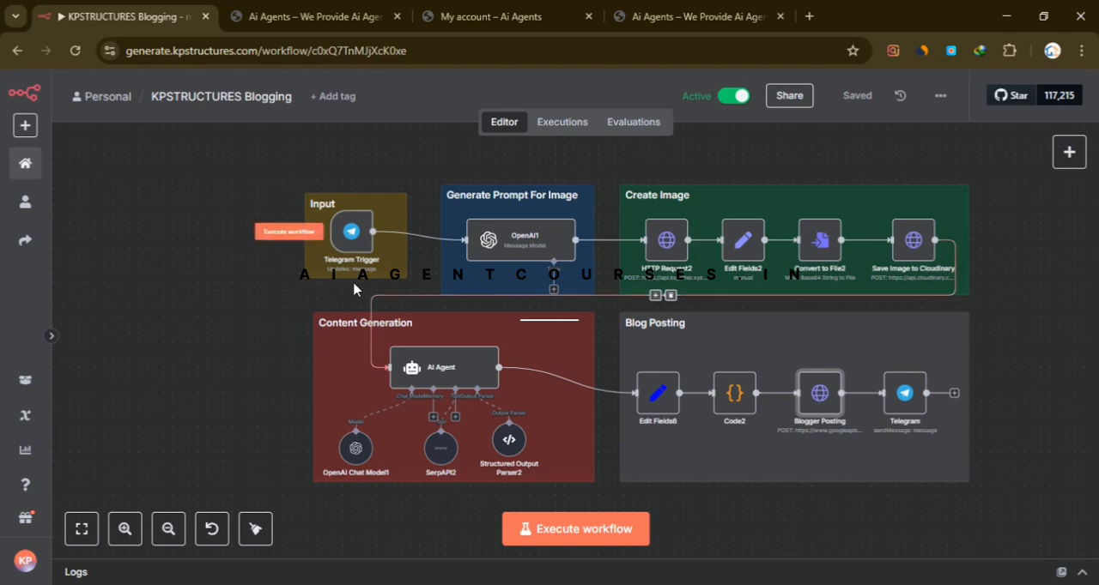
- Switch to the aiagentcourses.in home page, look at the first course cards, and point out the Free AI Video Agent Mastery price
{"action": "left_click", "coordinate": [266, 14]}
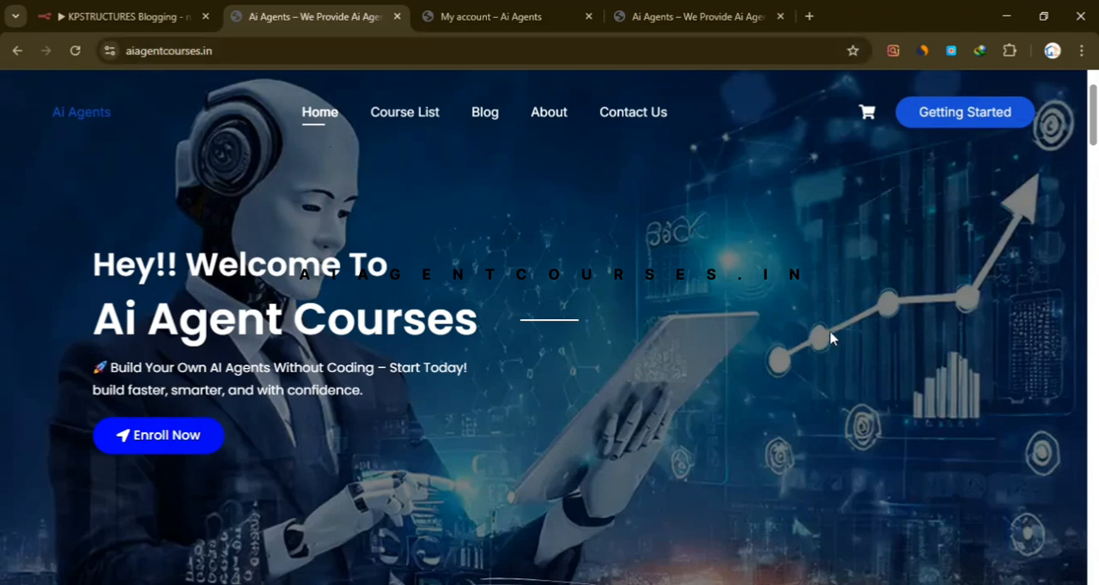
{"action": "scroll", "coordinate": [508, 437], "scroll_direction": "down", "scroll_amount": 2}
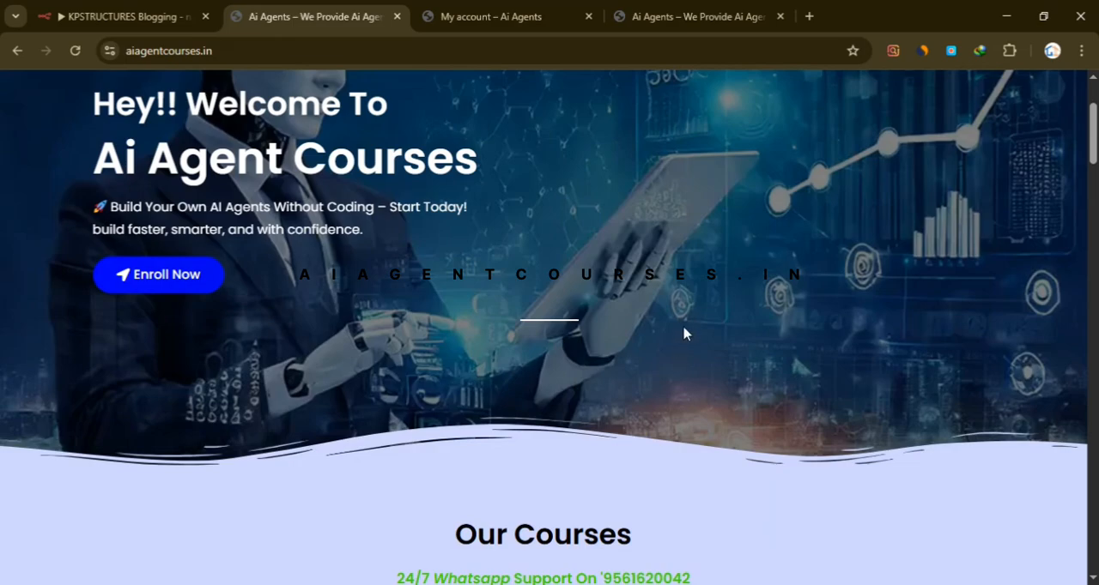
{"action": "scroll", "coordinate": [684, 334], "scroll_direction": "down", "scroll_amount": 10}
{"action": "scroll", "coordinate": [609, 400], "scroll_direction": "up", "scroll_amount": 3}
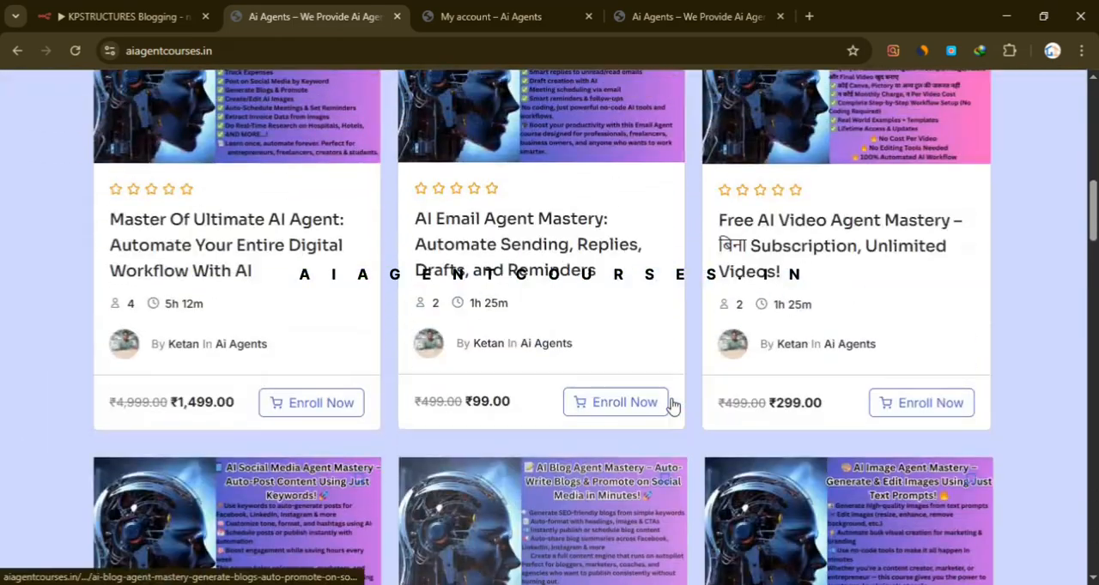
{"action": "scroll", "coordinate": [800, 385], "scroll_direction": "down", "scroll_amount": 2}
{"action": "scroll", "coordinate": [945, 377], "scroll_direction": "up", "scroll_amount": 4}
{"action": "scroll", "coordinate": [839, 396], "scroll_direction": "down", "scroll_amount": 1}
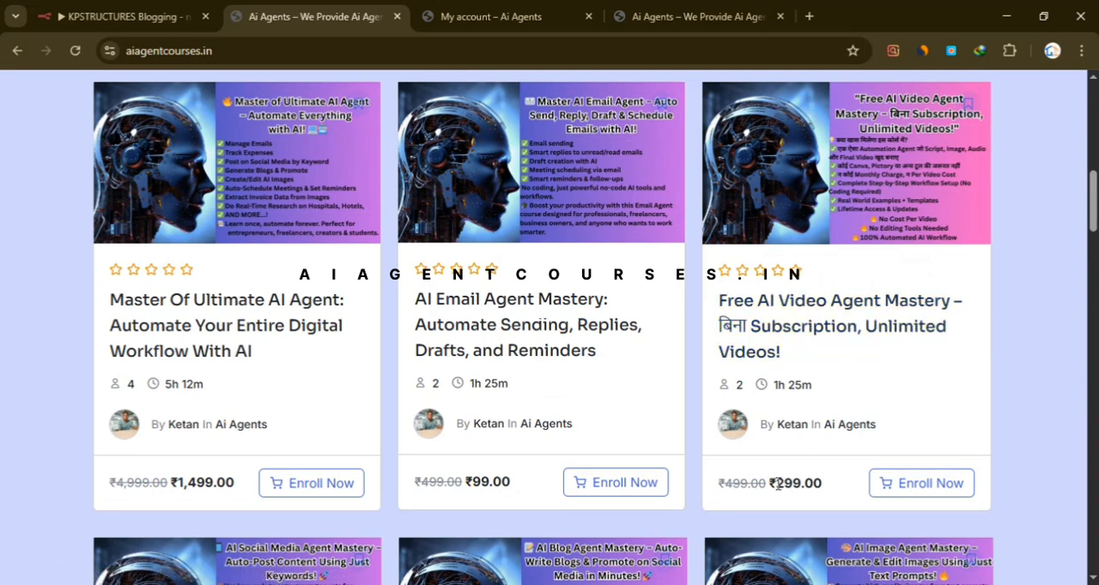
{"action": "left_click_drag", "start_coordinate": [777, 483], "coordinate": [813, 483]}
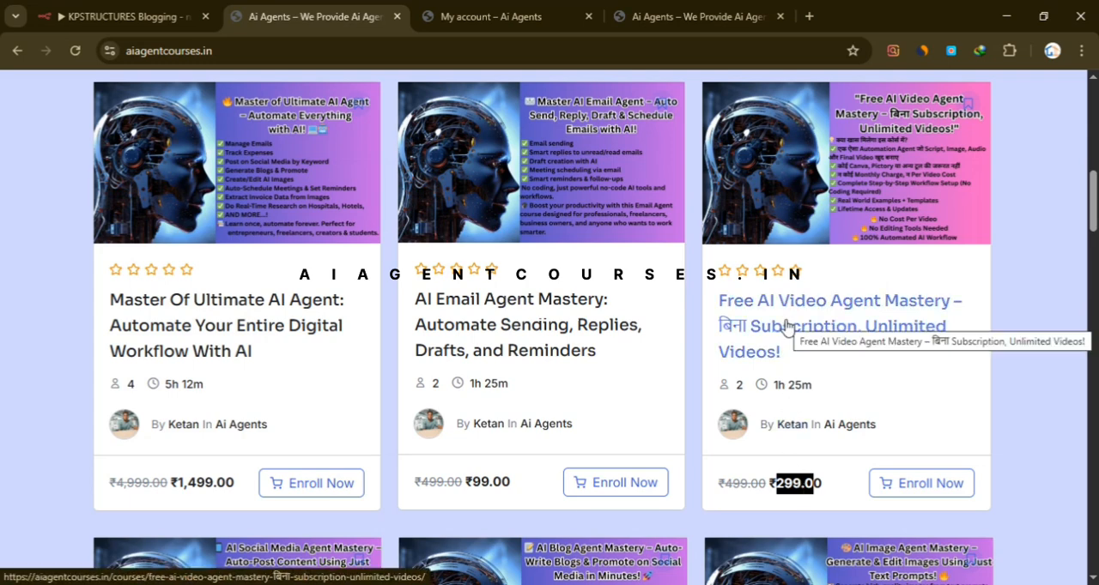
{"action": "left_click", "coordinate": [993, 352]}
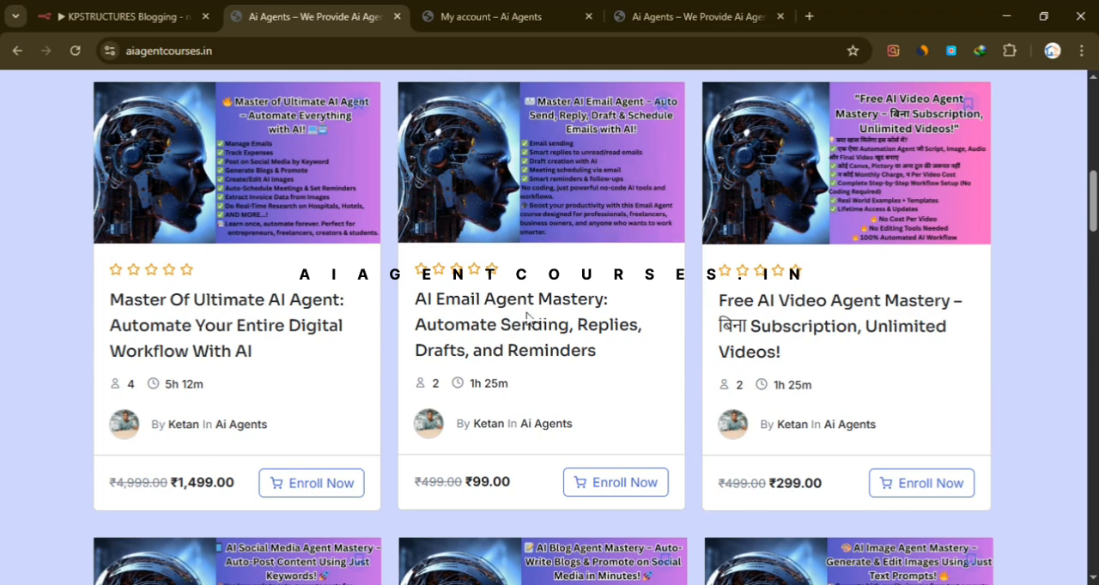
- Browse the remaining course cards and examine the "AI Blog Agent Mastery – Create Fully Automated Blogger Blog" course
{"action": "scroll", "coordinate": [528, 318], "scroll_direction": "down", "scroll_amount": 2}
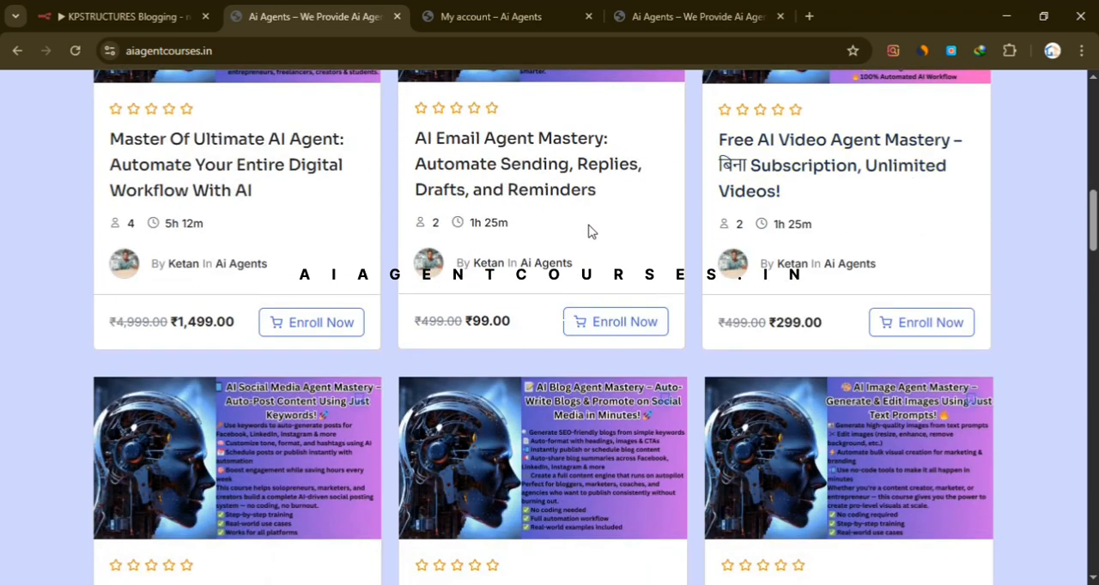
{"action": "scroll", "coordinate": [179, 216], "scroll_direction": "down", "scroll_amount": 1}
{"action": "scroll", "coordinate": [807, 189], "scroll_direction": "up", "scroll_amount": 1}
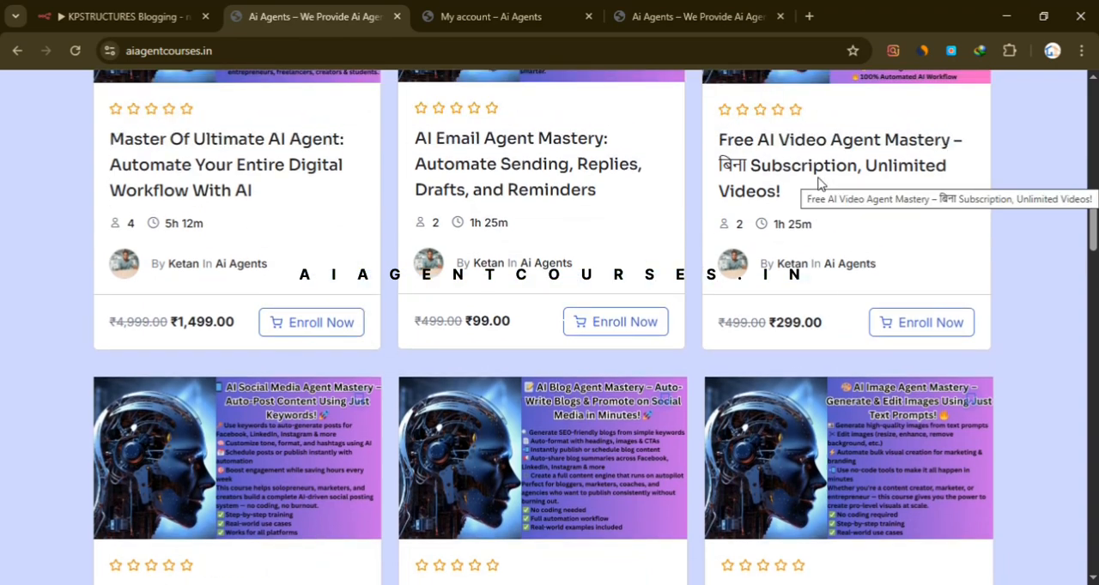
{"action": "scroll", "coordinate": [849, 215], "scroll_direction": "down", "scroll_amount": 10}
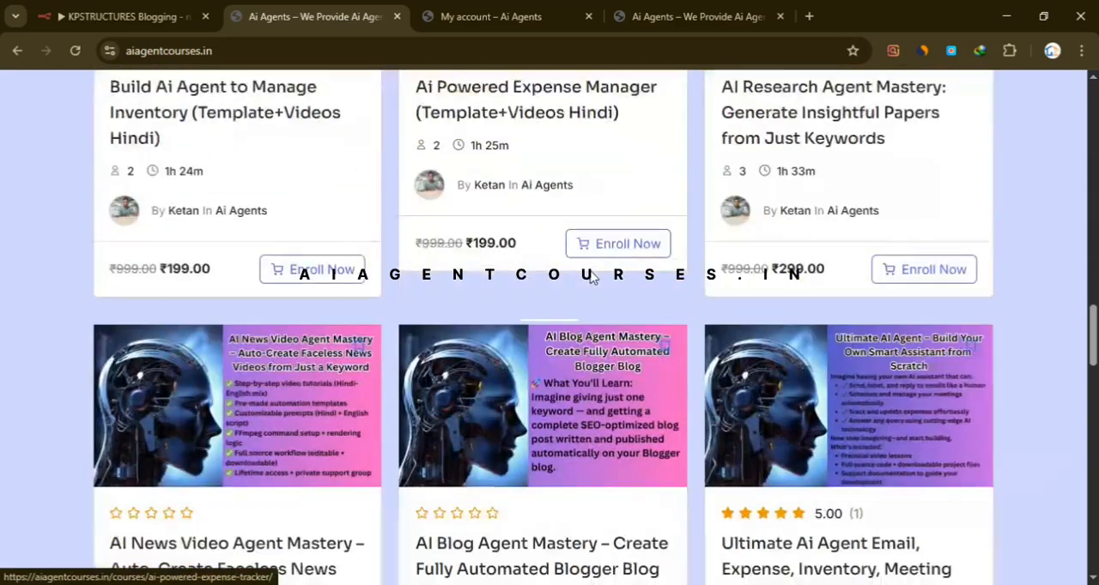
{"action": "scroll", "coordinate": [590, 277], "scroll_direction": "down", "scroll_amount": 6}
{"action": "scroll", "coordinate": [589, 282], "scroll_direction": "up", "scroll_amount": 2}
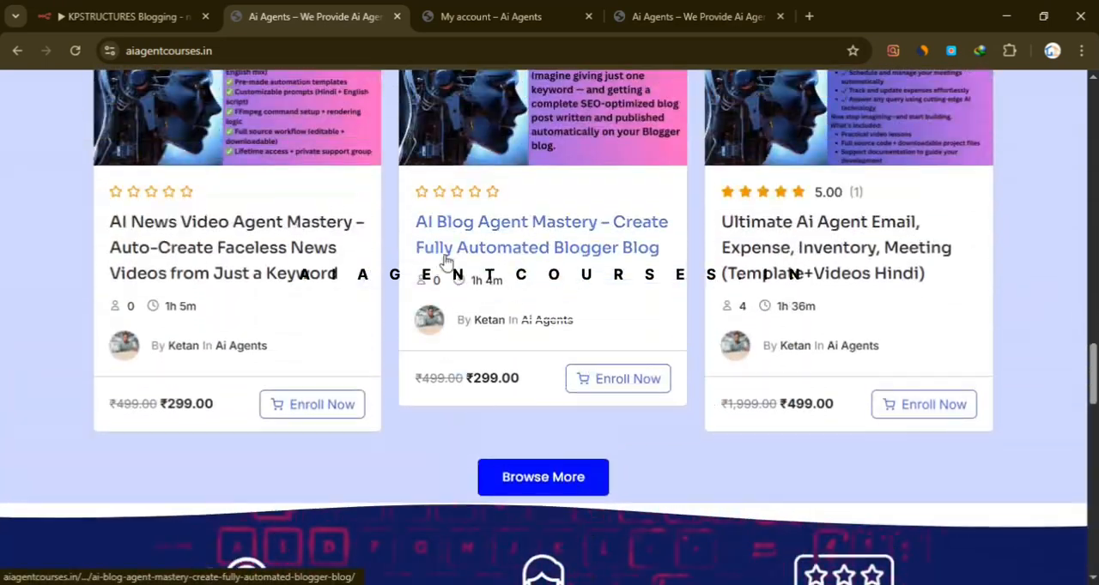
{"action": "scroll", "coordinate": [446, 260], "scroll_direction": "up", "scroll_amount": 1}
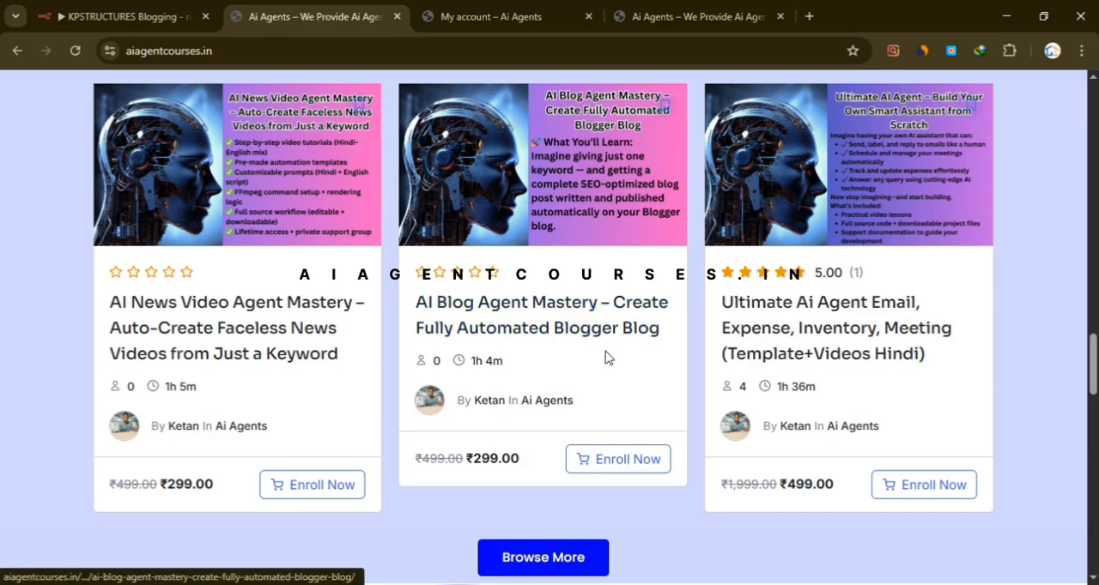
{"action": "scroll", "coordinate": [584, 378], "scroll_direction": "up", "scroll_amount": 1}
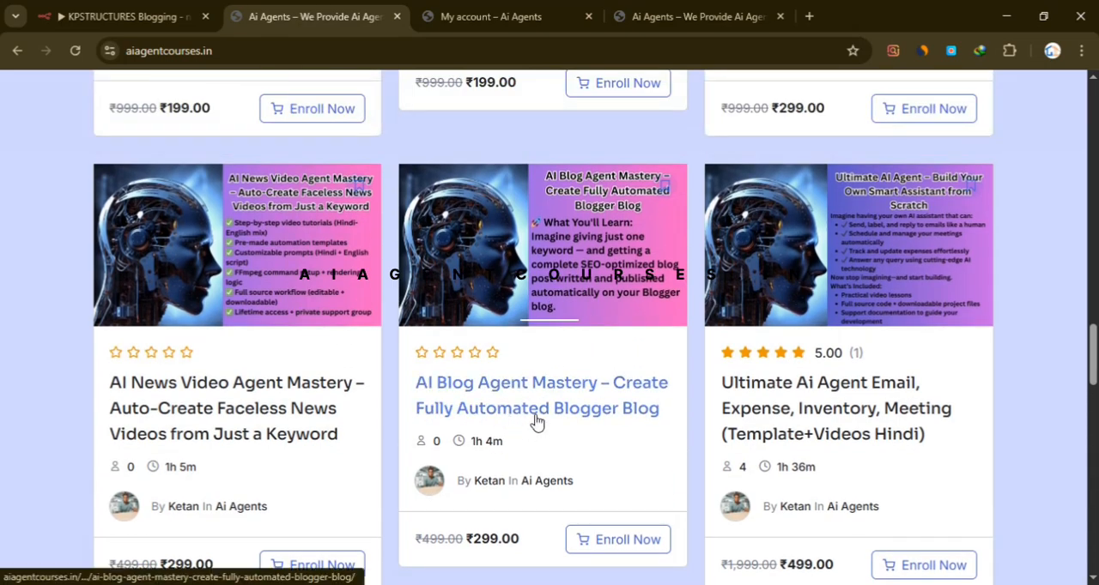
{"action": "scroll", "coordinate": [550, 425], "scroll_direction": "down", "scroll_amount": 10}
{"action": "scroll", "coordinate": [824, 421], "scroll_direction": "up", "scroll_amount": 5}
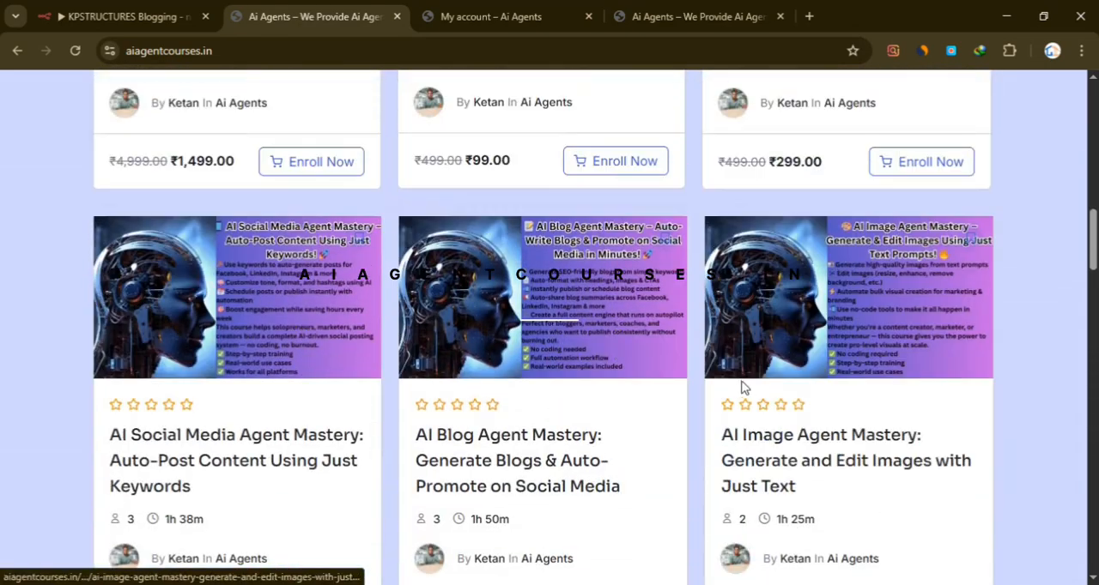
- Compare the two AI Blog Agent Mastery courses on the page and go back to the site's header
{"action": "scroll", "coordinate": [744, 388], "scroll_direction": "down", "scroll_amount": 1}
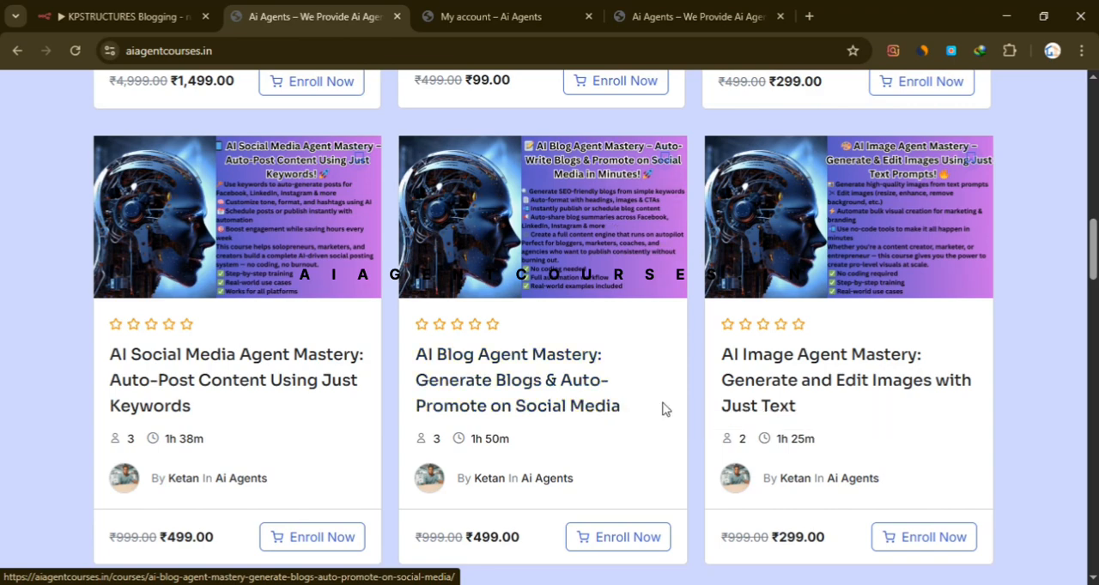
{"action": "scroll", "coordinate": [559, 490], "scroll_direction": "down", "scroll_amount": 3}
{"action": "scroll", "coordinate": [550, 237], "scroll_direction": "down", "scroll_amount": 10}
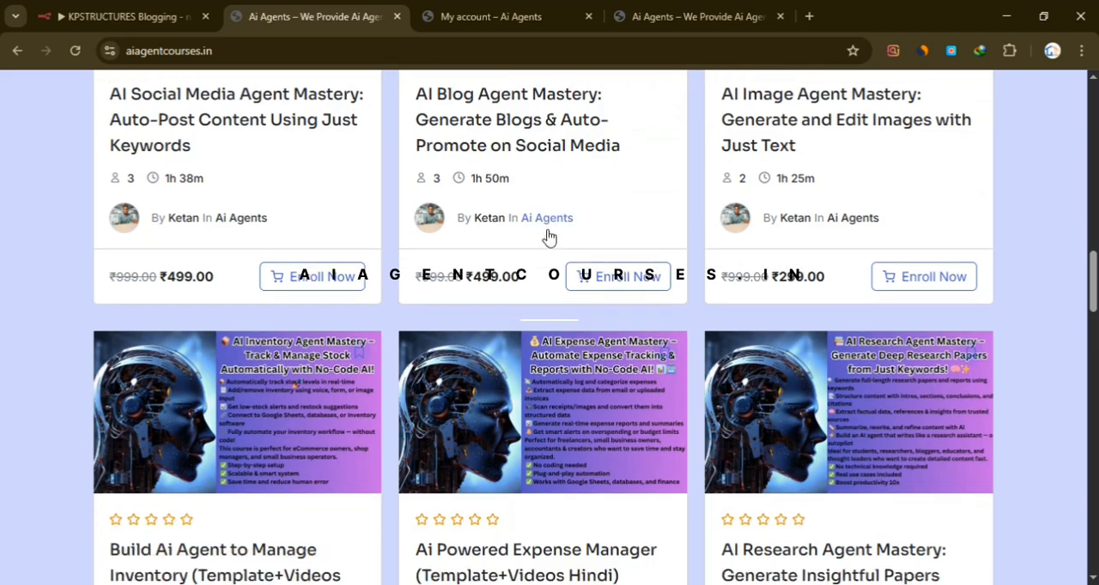
{"action": "scroll", "coordinate": [494, 267], "scroll_direction": "up", "scroll_amount": 3}
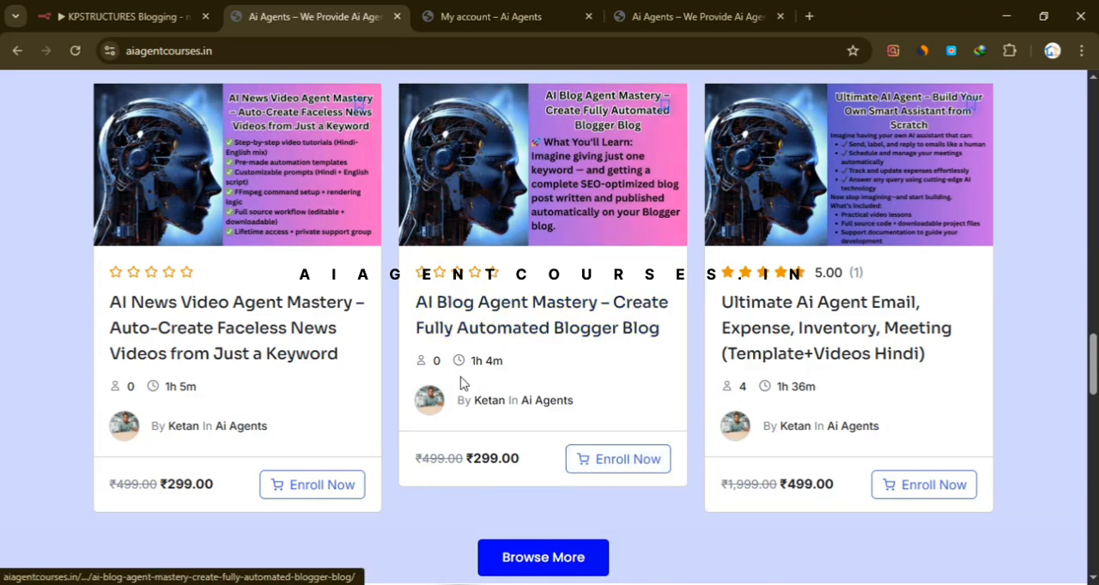
{"action": "scroll", "coordinate": [466, 392], "scroll_direction": "up", "scroll_amount": 15}
{"action": "scroll", "coordinate": [549, 326], "scroll_direction": "up", "scroll_amount": 5}
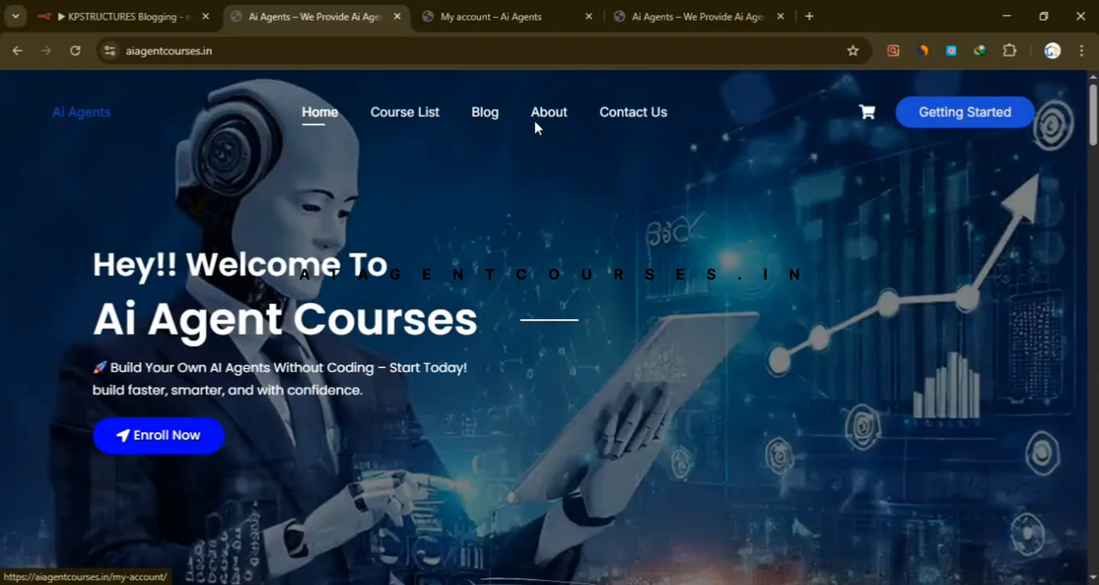
- Switch to the My account page and look over its Login and Register forms
{"action": "left_click", "coordinate": [483, 23]}
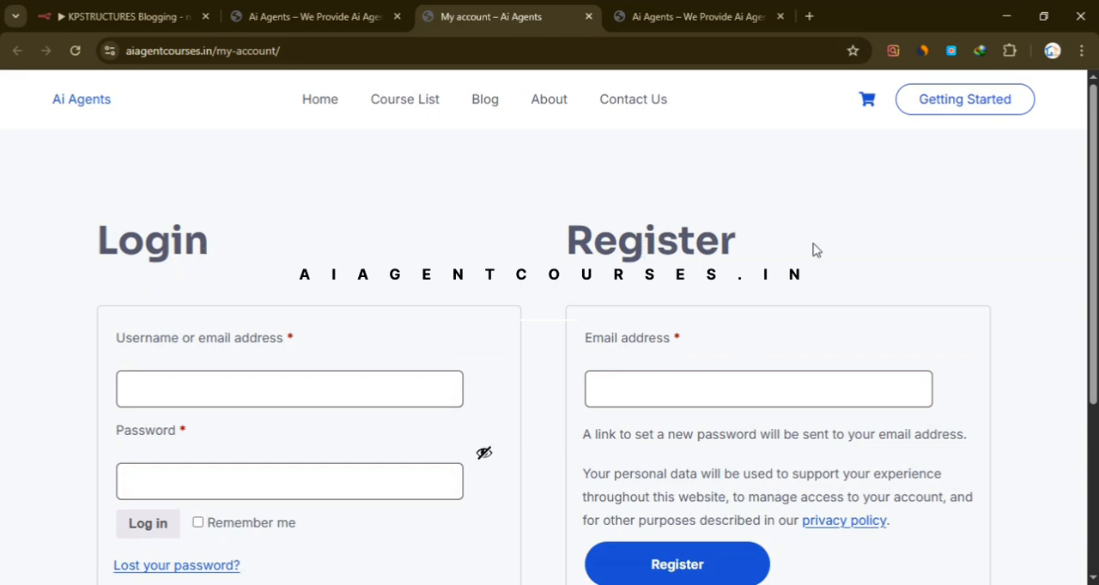
{"action": "scroll", "coordinate": [817, 294], "scroll_direction": "down", "scroll_amount": 2}
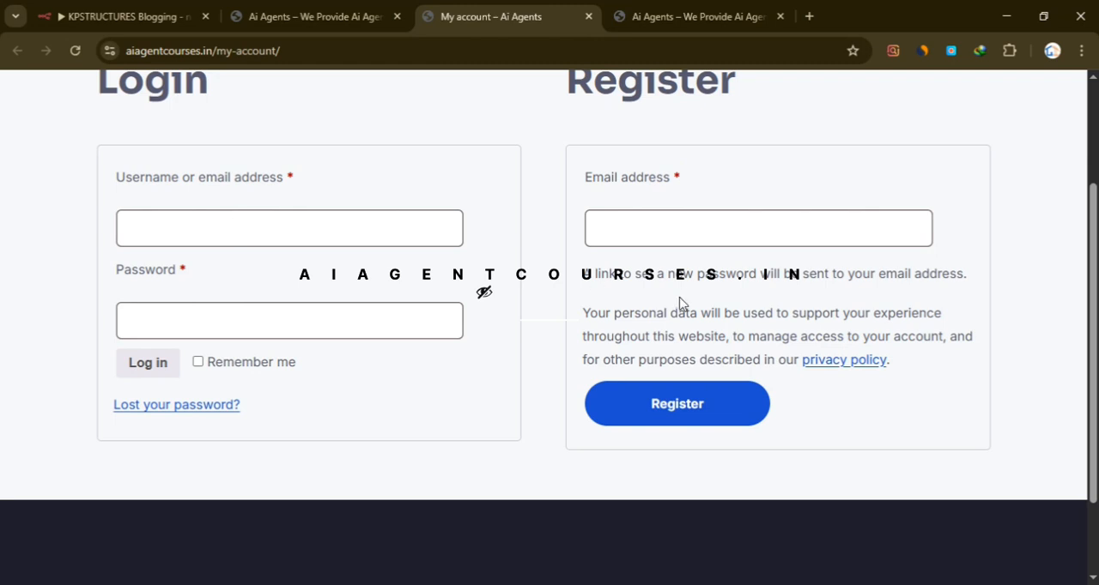
{"action": "scroll", "coordinate": [679, 304], "scroll_direction": "up", "scroll_amount": 2}
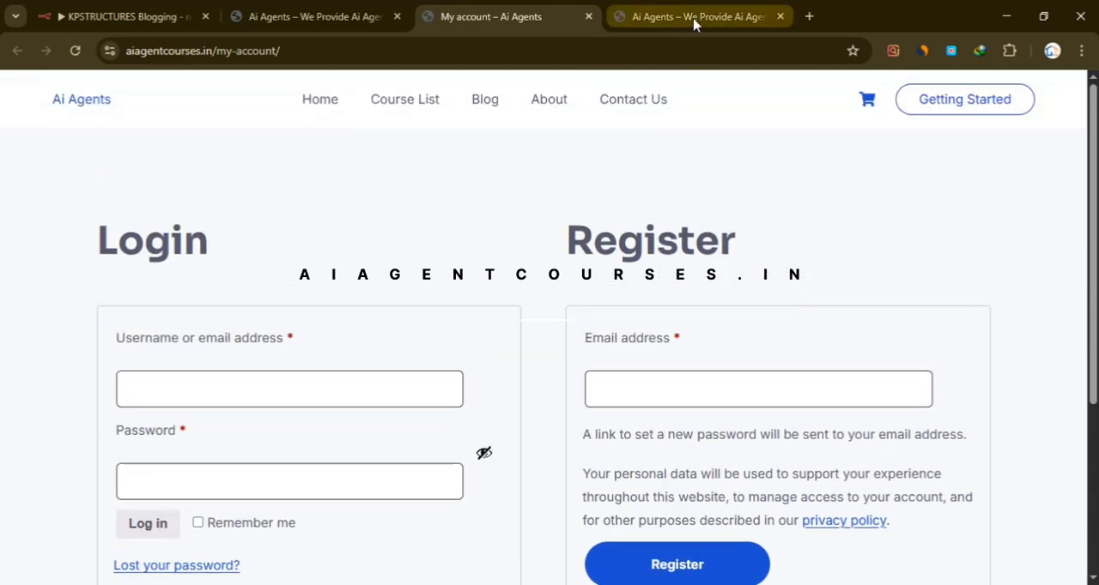
- On the signed-in course site, find and open the "AI Blog Agent Mastery – Create Fully Automated Blogger Blog" course page and view its details
{"action": "left_click", "coordinate": [692, 19]}
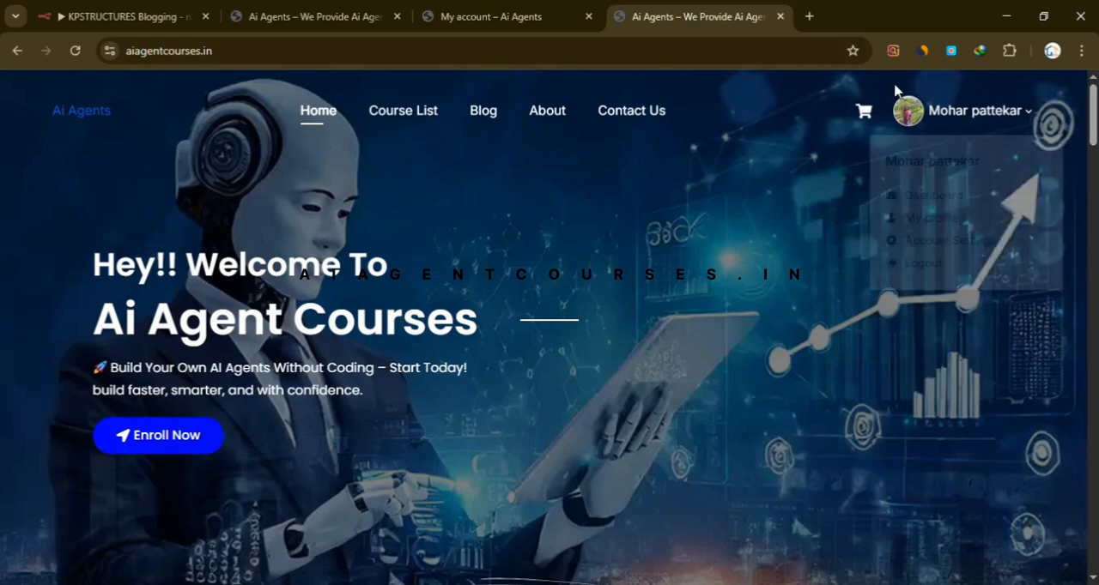
{"action": "scroll", "coordinate": [483, 300], "scroll_direction": "down", "scroll_amount": 3}
{"action": "scroll", "coordinate": [680, 163], "scroll_direction": "down", "scroll_amount": 2}
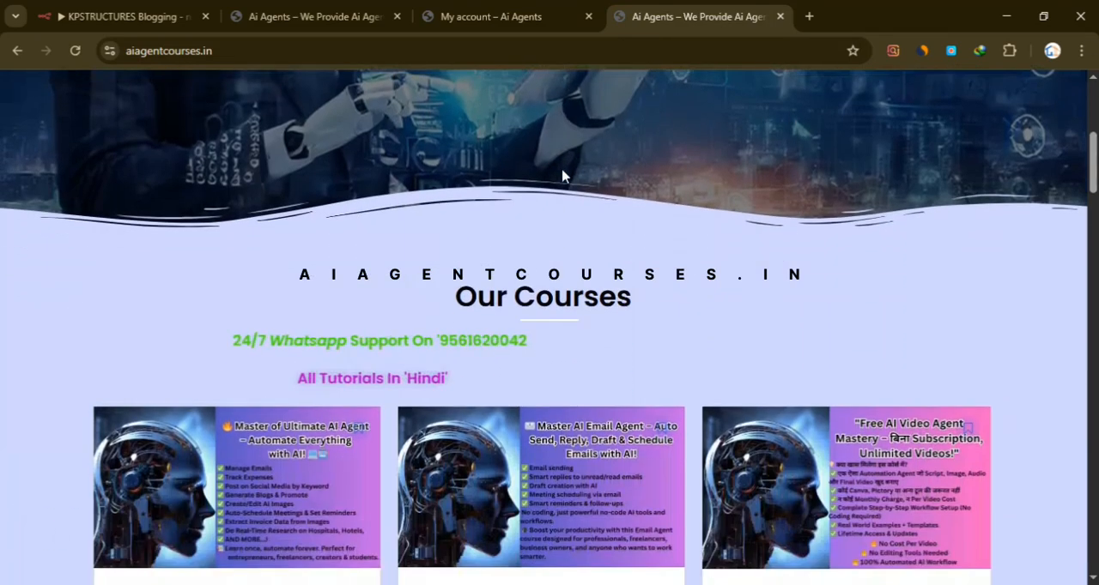
{"action": "scroll", "coordinate": [681, 164], "scroll_direction": "down", "scroll_amount": 2}
{"action": "scroll", "coordinate": [756, 151], "scroll_direction": "down", "scroll_amount": 15}
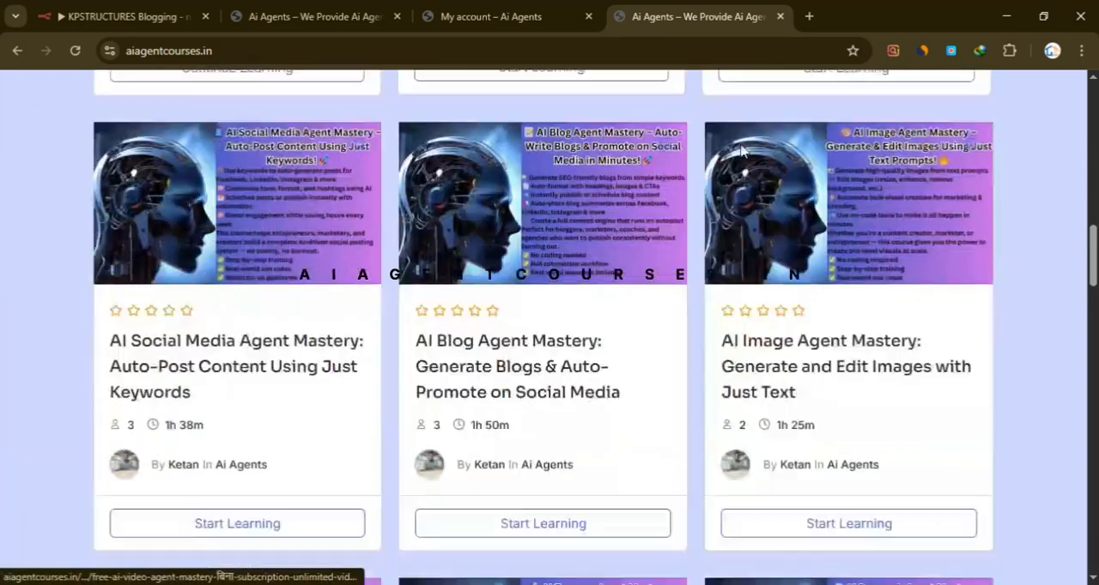
{"action": "scroll", "coordinate": [661, 210], "scroll_direction": "up", "scroll_amount": 2}
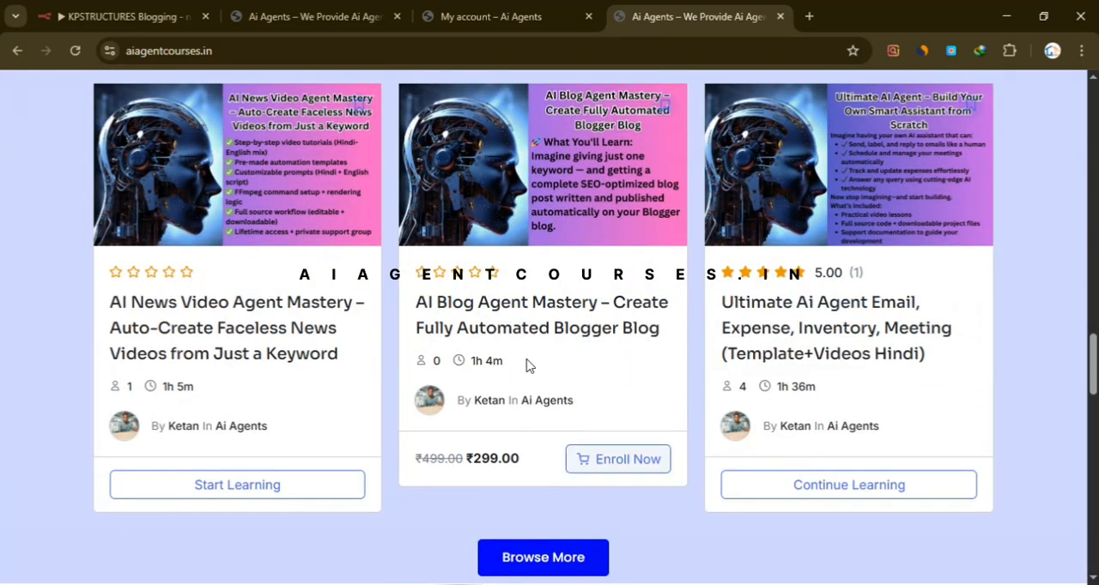
{"action": "left_click", "coordinate": [558, 312]}
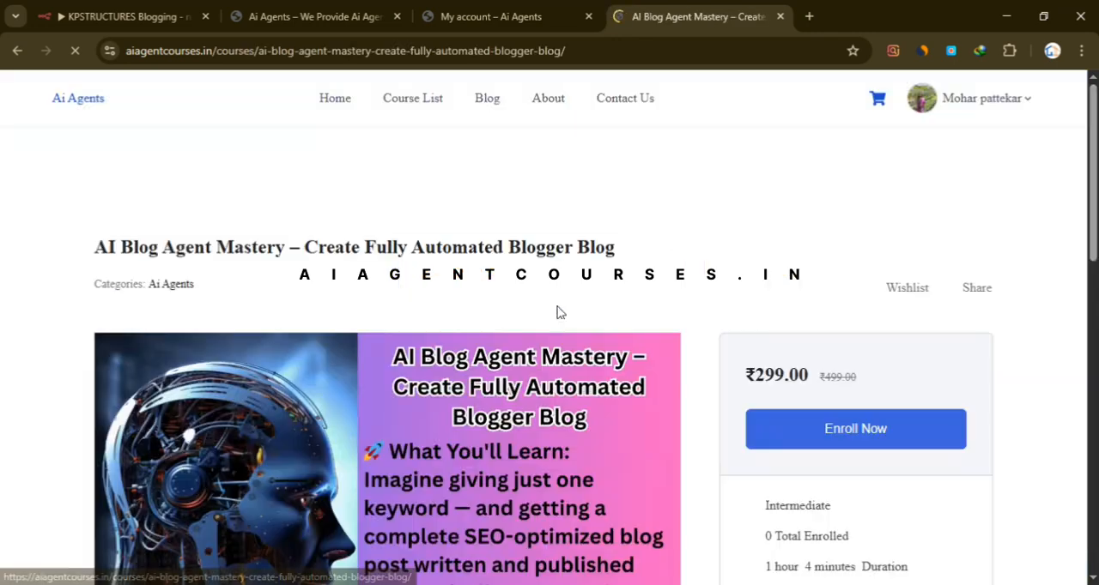
{"action": "scroll", "coordinate": [469, 347], "scroll_direction": "down", "scroll_amount": 7}
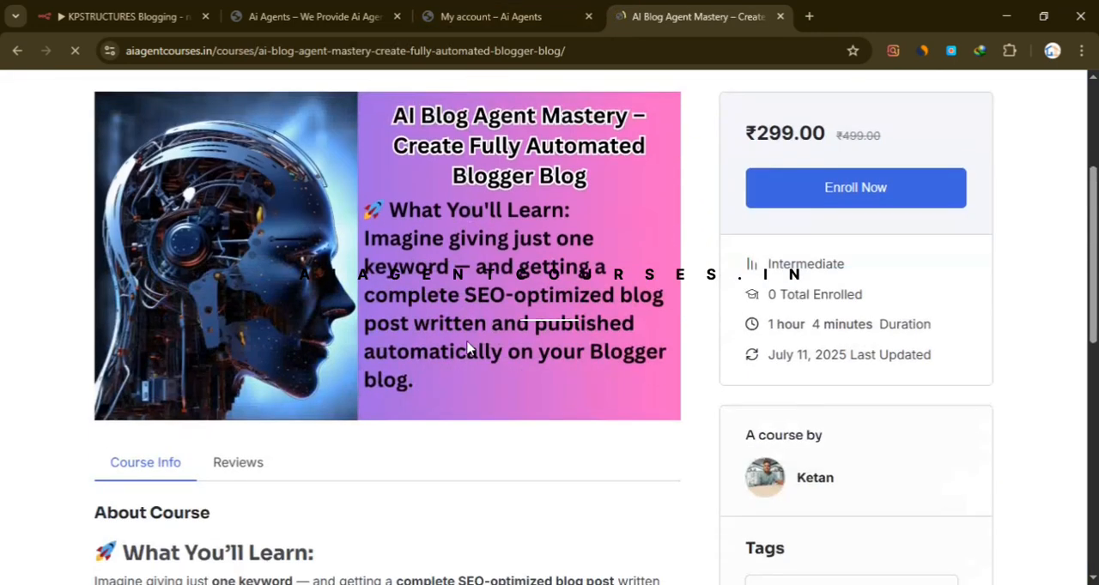
- Look through the course's About section and Course Content, checking what the All Required Documents section contains
{"action": "scroll", "coordinate": [469, 347], "scroll_direction": "up", "scroll_amount": 3}
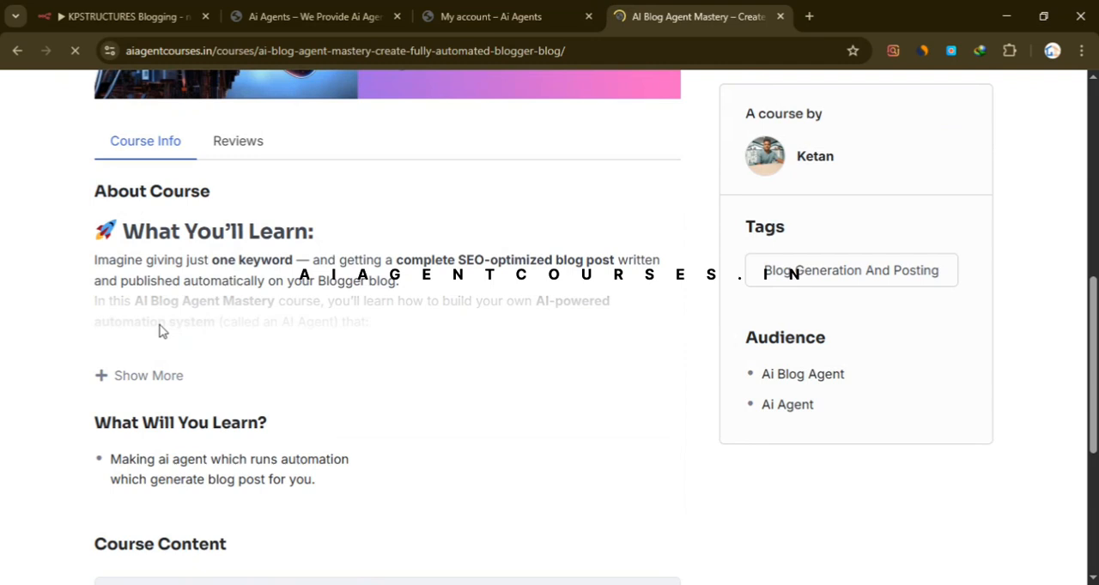
{"action": "left_click", "coordinate": [143, 373]}
{"action": "scroll", "coordinate": [317, 313], "scroll_direction": "down", "scroll_amount": 3}
{"action": "scroll", "coordinate": [317, 312], "scroll_direction": "down", "scroll_amount": 5}
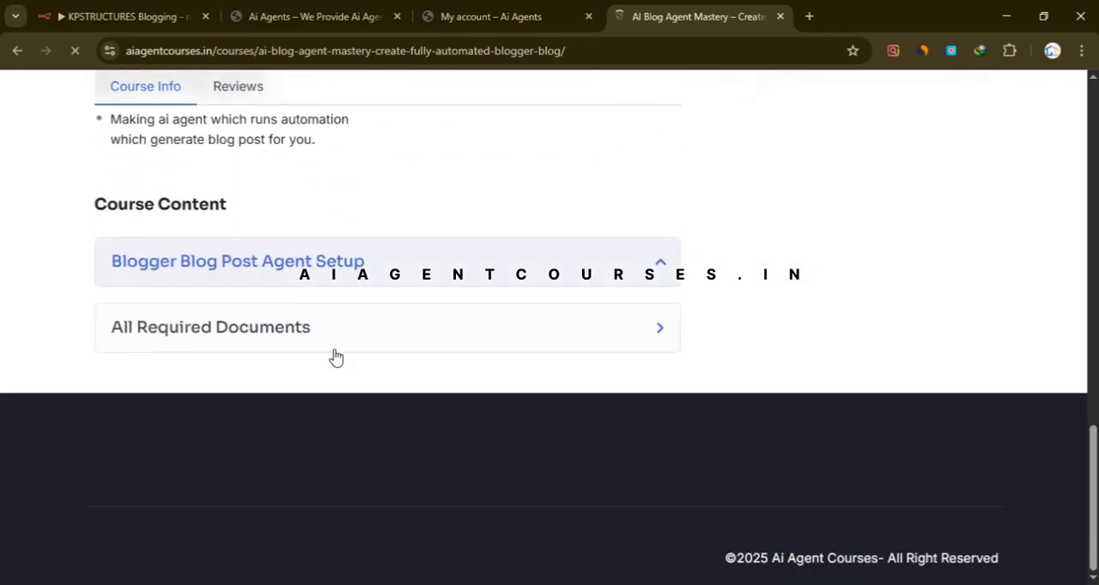
{"action": "left_click_drag", "start_coordinate": [95, 208], "coordinate": [208, 208]}
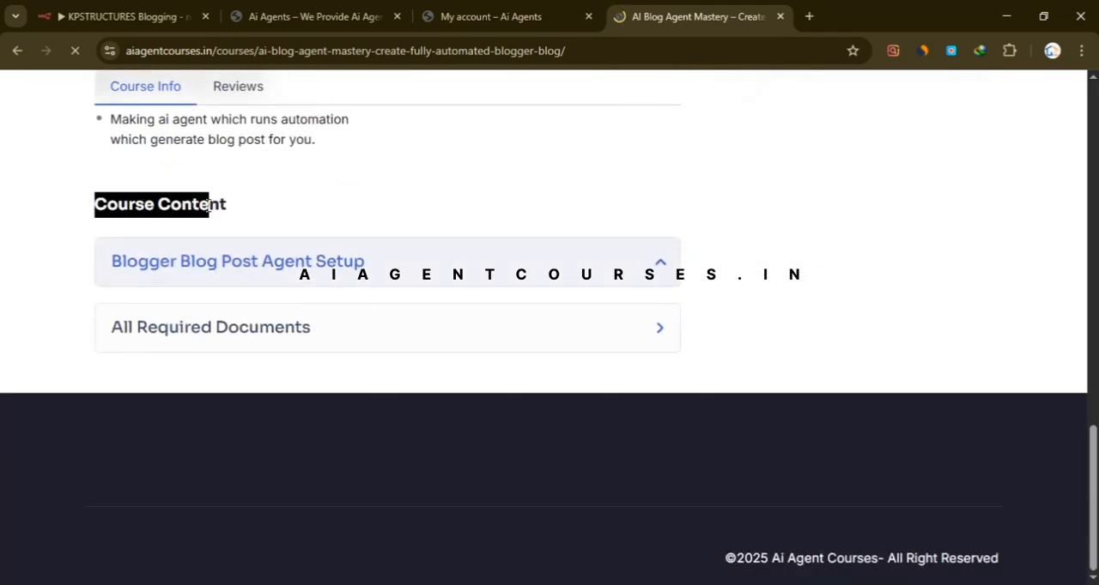
{"action": "left_click", "coordinate": [645, 335]}
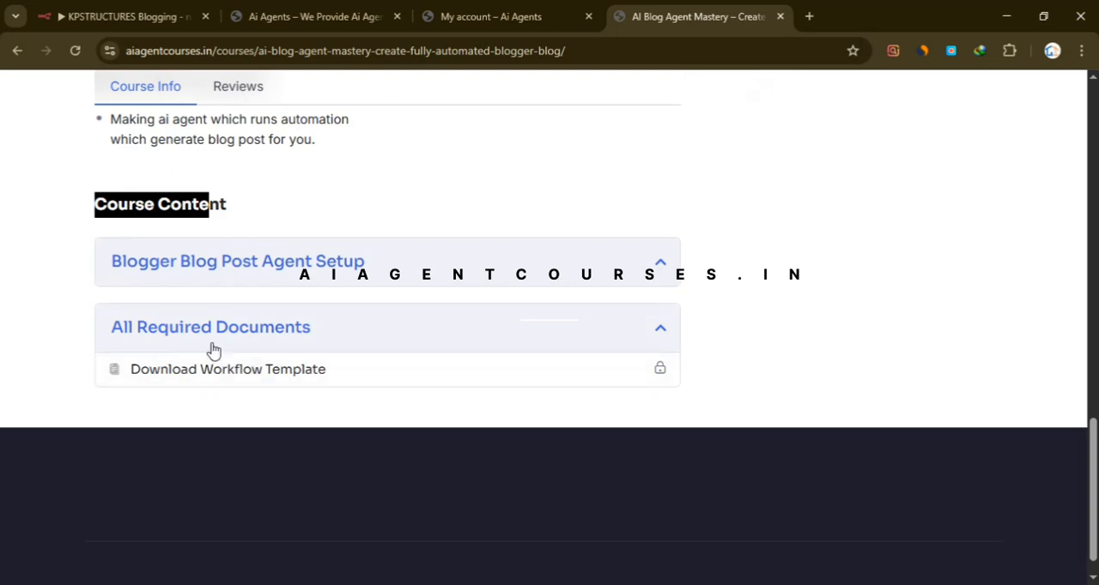
{"action": "left_click", "coordinate": [651, 333]}
- Enroll in the AI Blog Agent Mastery – Create Fully Automated Blogger Blog course and proceed from the cart to checkout
{"action": "scroll", "coordinate": [949, 385], "scroll_direction": "up", "scroll_amount": 8}
{"action": "scroll", "coordinate": [957, 387], "scroll_direction": "up", "scroll_amount": 5}
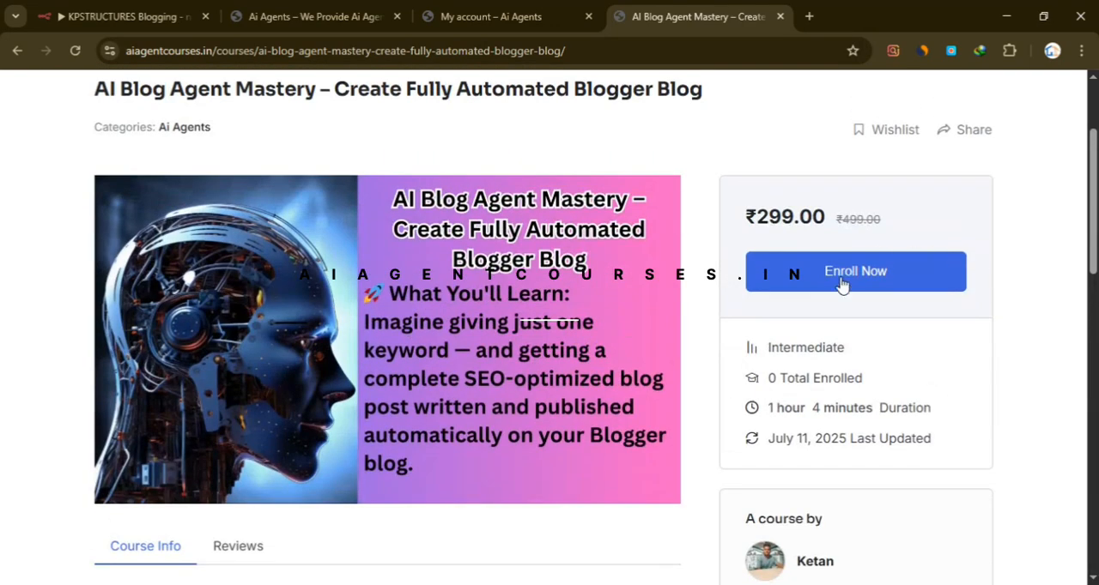
{"action": "scroll", "coordinate": [794, 326], "scroll_direction": "up", "scroll_amount": 2}
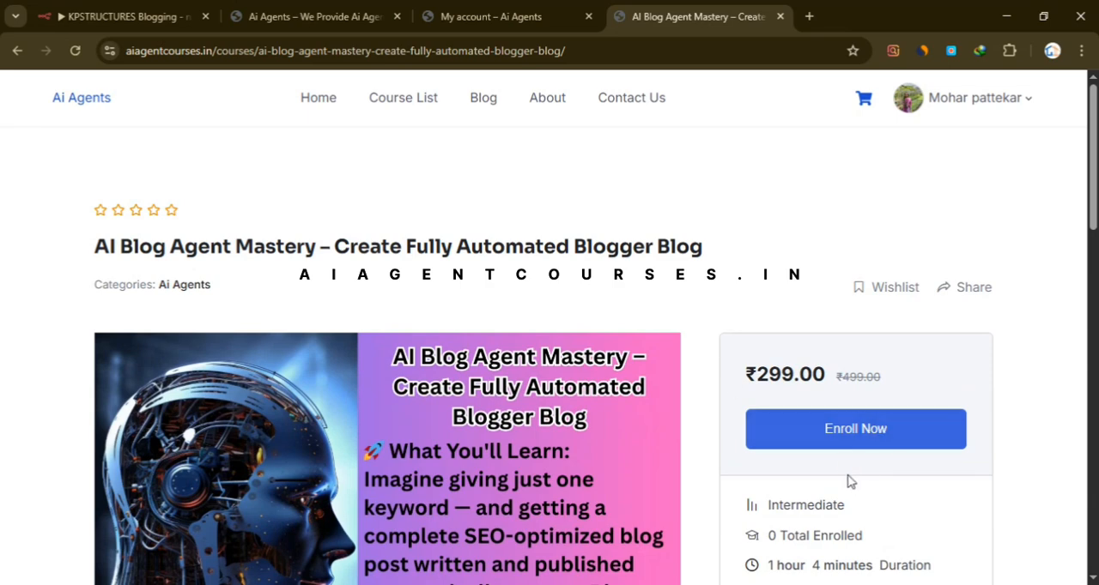
{"action": "left_click", "coordinate": [847, 441]}
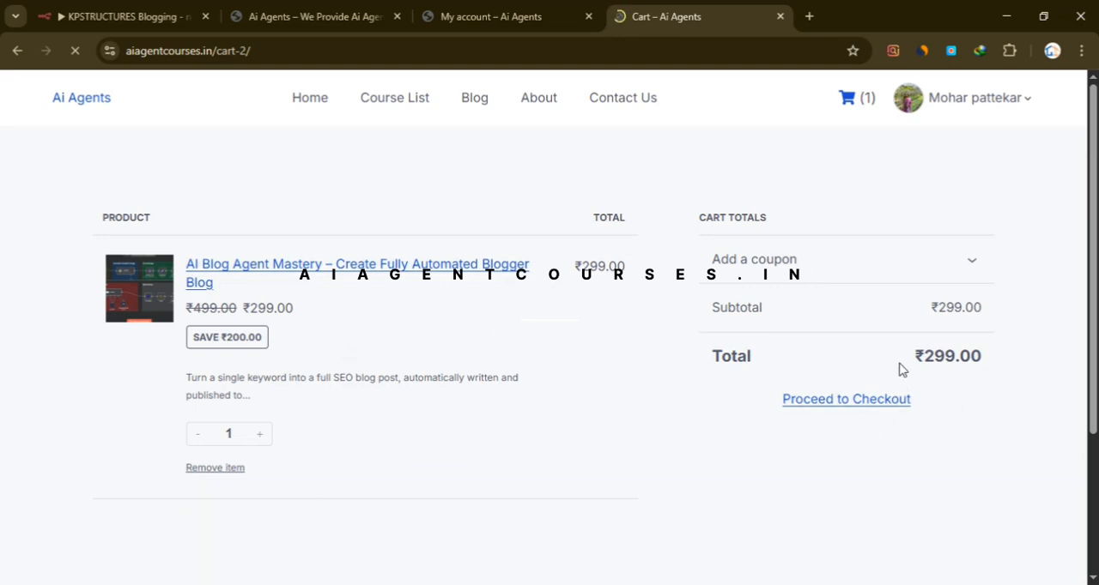
{"action": "left_click", "coordinate": [844, 411]}
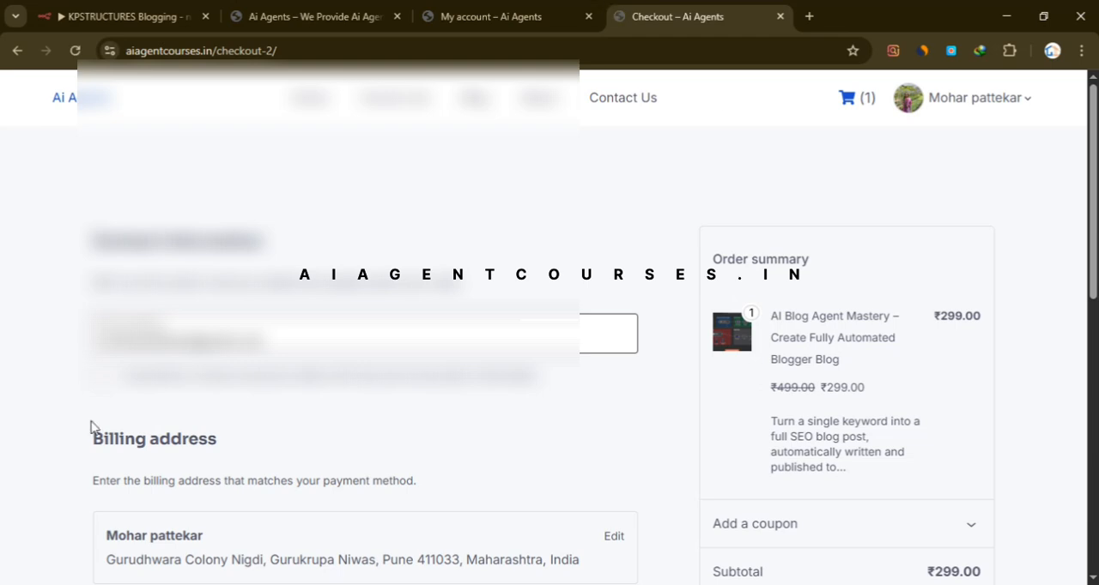
- Review the billing address, Razorpay payment option and order summary on the checkout page, and place the order
{"action": "scroll", "coordinate": [549, 343], "scroll_direction": "down", "scroll_amount": 2}
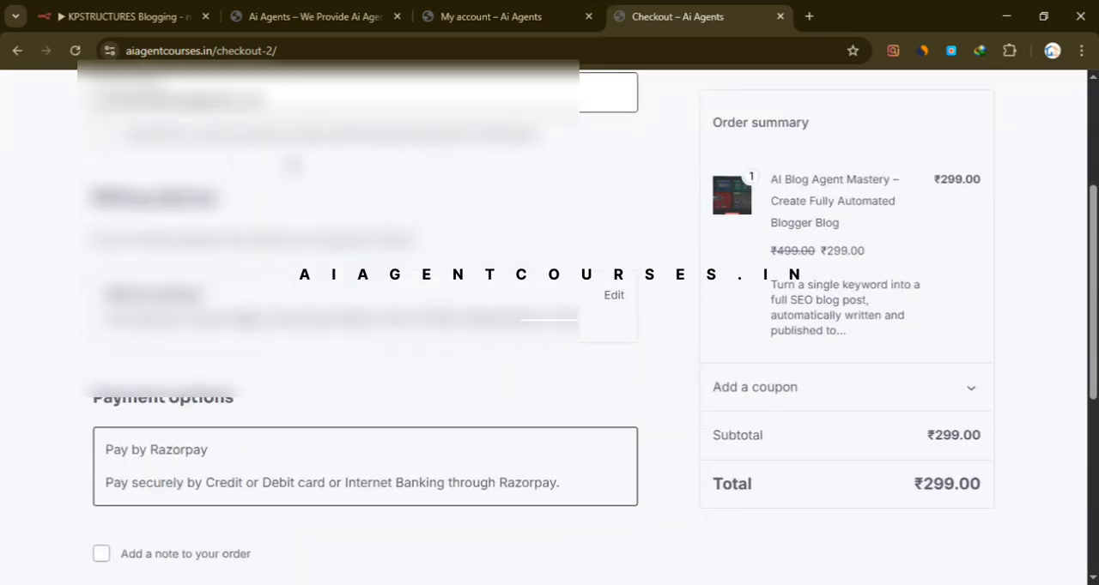
{"action": "scroll", "coordinate": [294, 165], "scroll_direction": "down", "scroll_amount": 2}
{"action": "scroll", "coordinate": [202, 352], "scroll_direction": "up", "scroll_amount": 3}
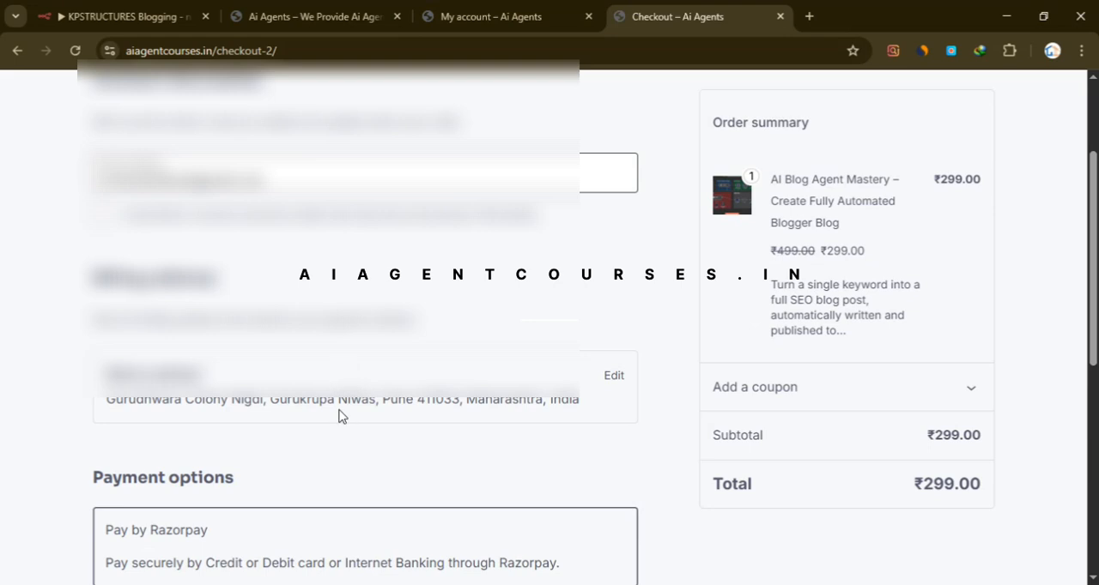
{"action": "scroll", "coordinate": [339, 416], "scroll_direction": "down", "scroll_amount": 2}
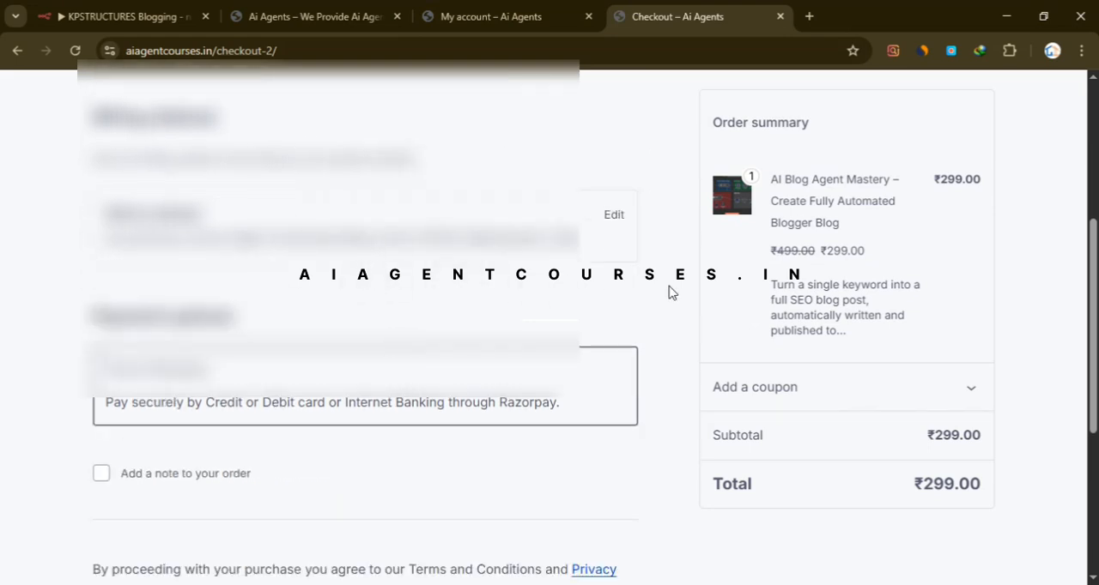
{"action": "scroll", "coordinate": [687, 369], "scroll_direction": "down", "scroll_amount": 3}
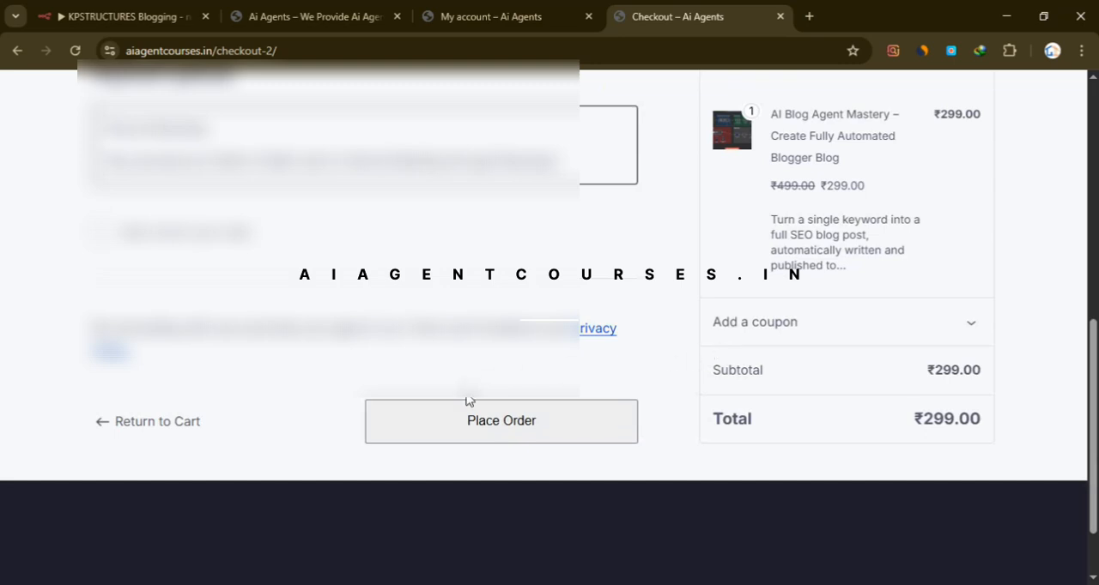
{"action": "left_click", "coordinate": [522, 432]}
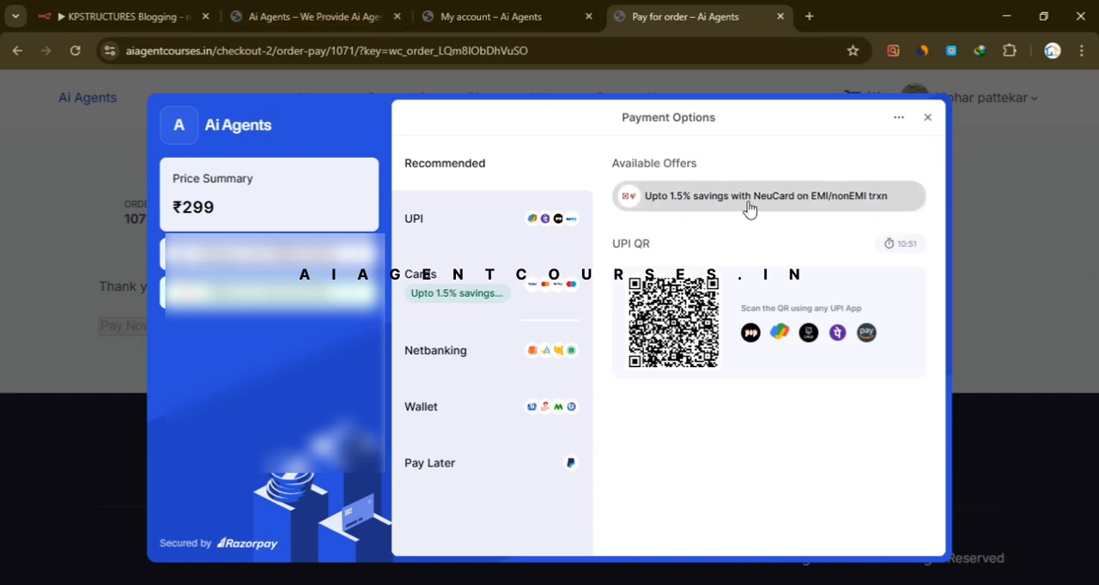
- Return to the Ai Agents home page and browse its course cards, comparing the available agent courses and their prices
{"action": "left_click", "coordinate": [288, 14]}
{"action": "scroll", "coordinate": [558, 300], "scroll_direction": "down", "scroll_amount": 10}
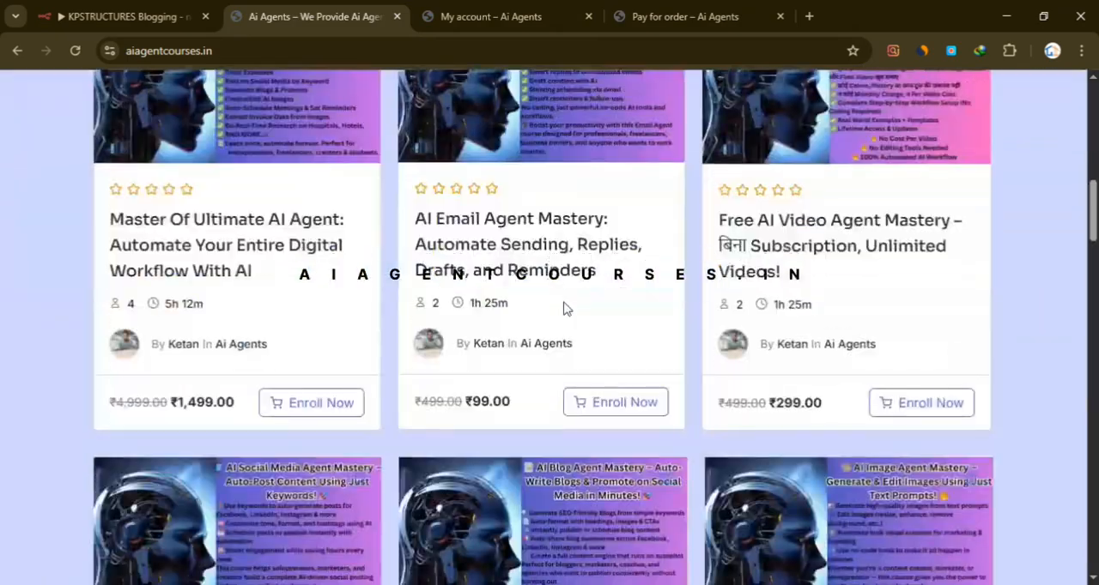
{"action": "scroll", "coordinate": [567, 413], "scroll_direction": "down", "scroll_amount": 4}
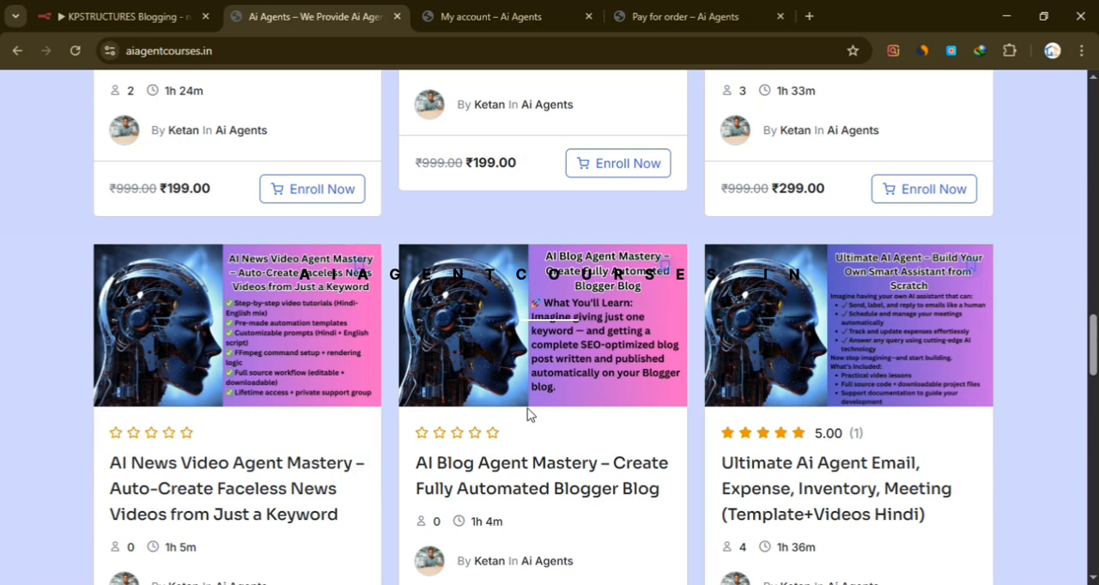
{"action": "scroll", "coordinate": [1066, 240], "scroll_direction": "down", "scroll_amount": 10}
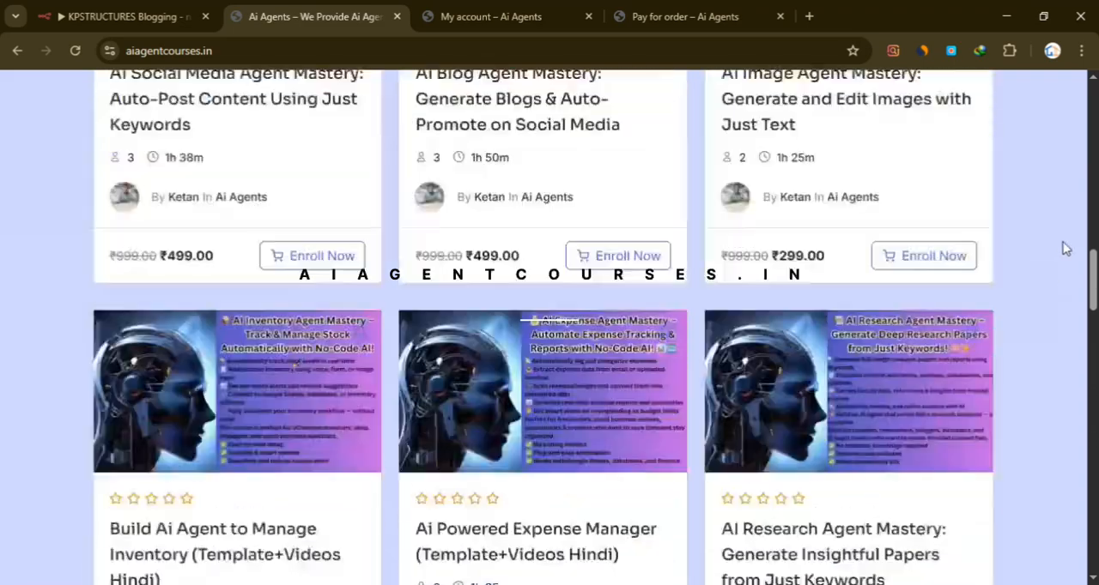
{"action": "scroll", "coordinate": [1067, 249], "scroll_direction": "up", "scroll_amount": 8}
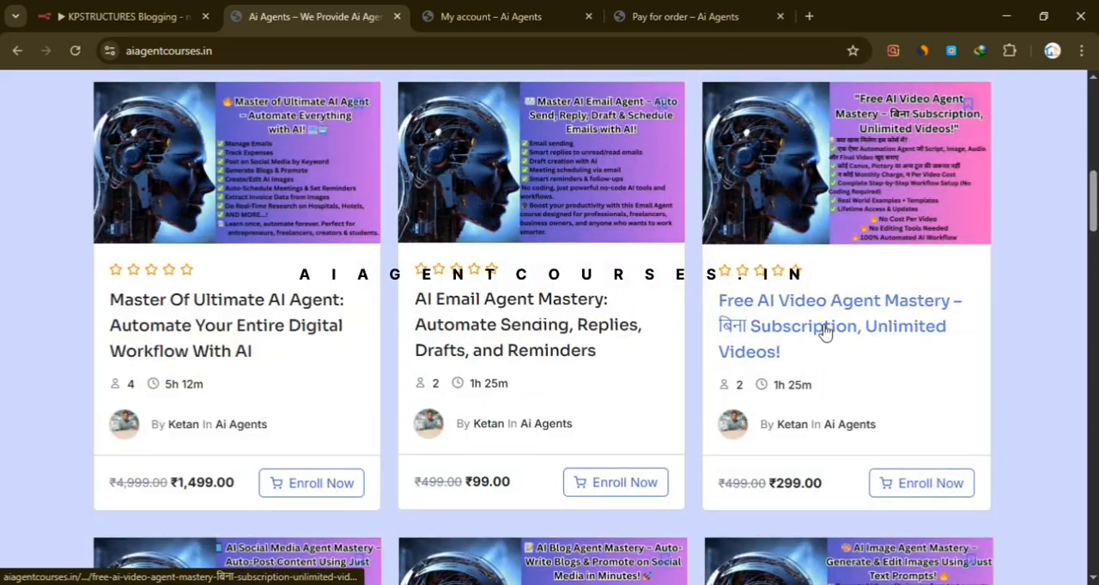
{"action": "scroll", "coordinate": [825, 333], "scroll_direction": "down", "scroll_amount": 4}
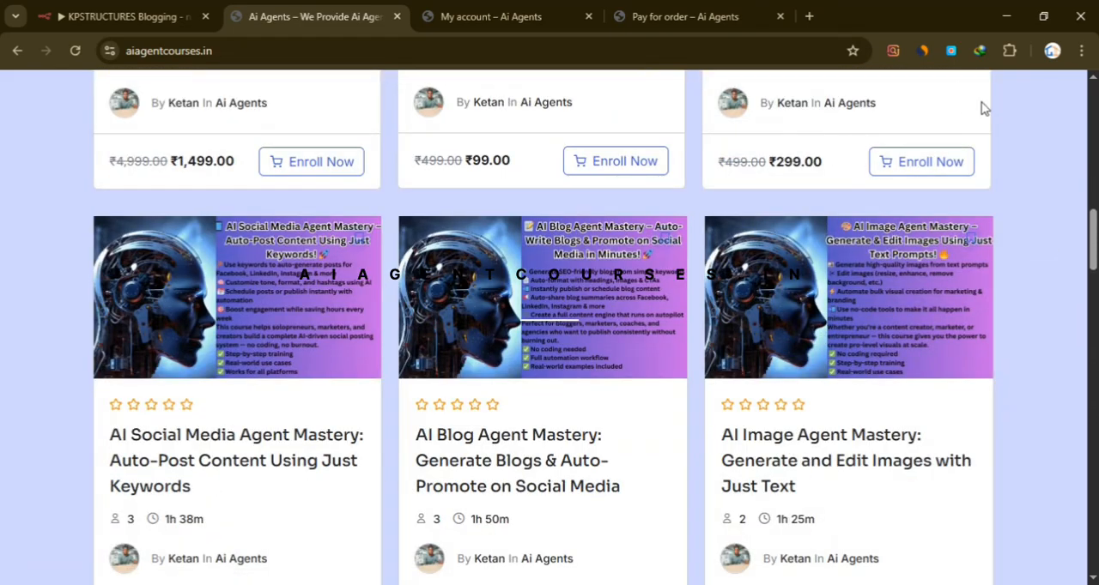
{"action": "scroll", "coordinate": [920, 189], "scroll_direction": "down", "scroll_amount": 7}
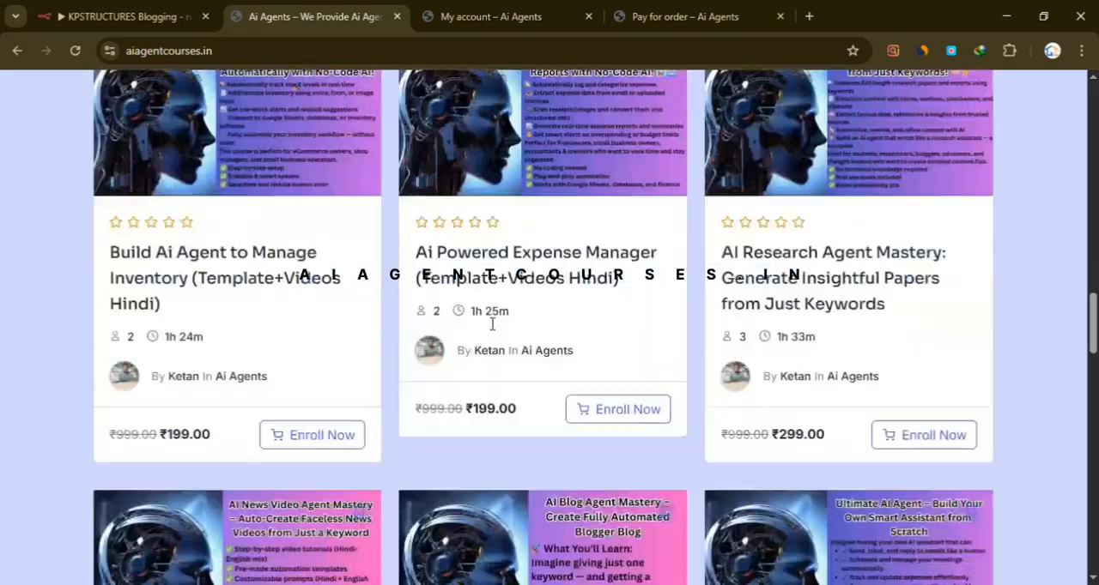
{"action": "scroll", "coordinate": [429, 322], "scroll_direction": "down", "scroll_amount": 8}
{"action": "scroll", "coordinate": [274, 289], "scroll_direction": "up", "scroll_amount": 2}
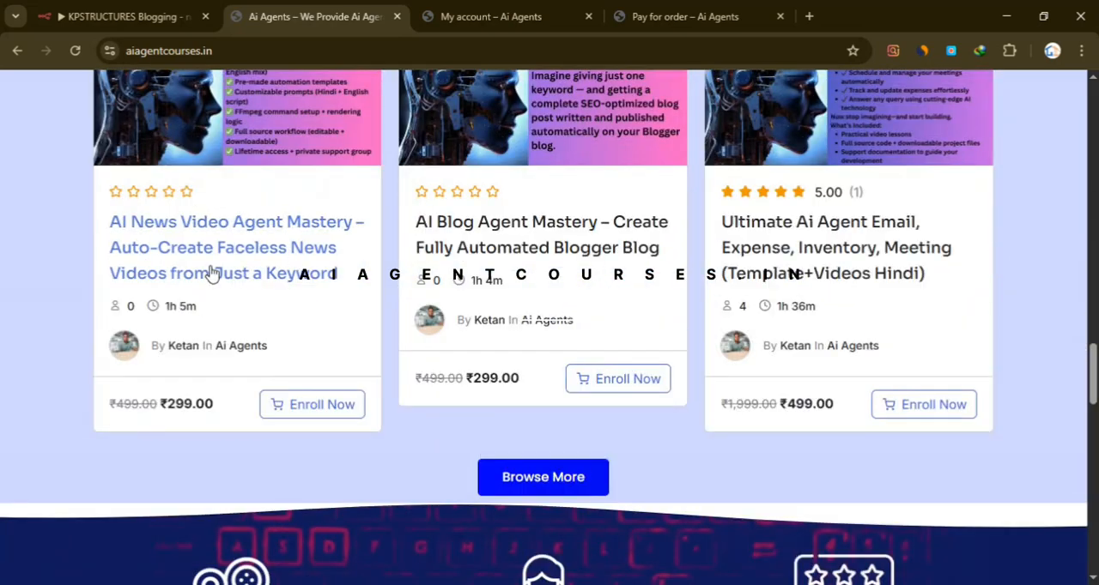